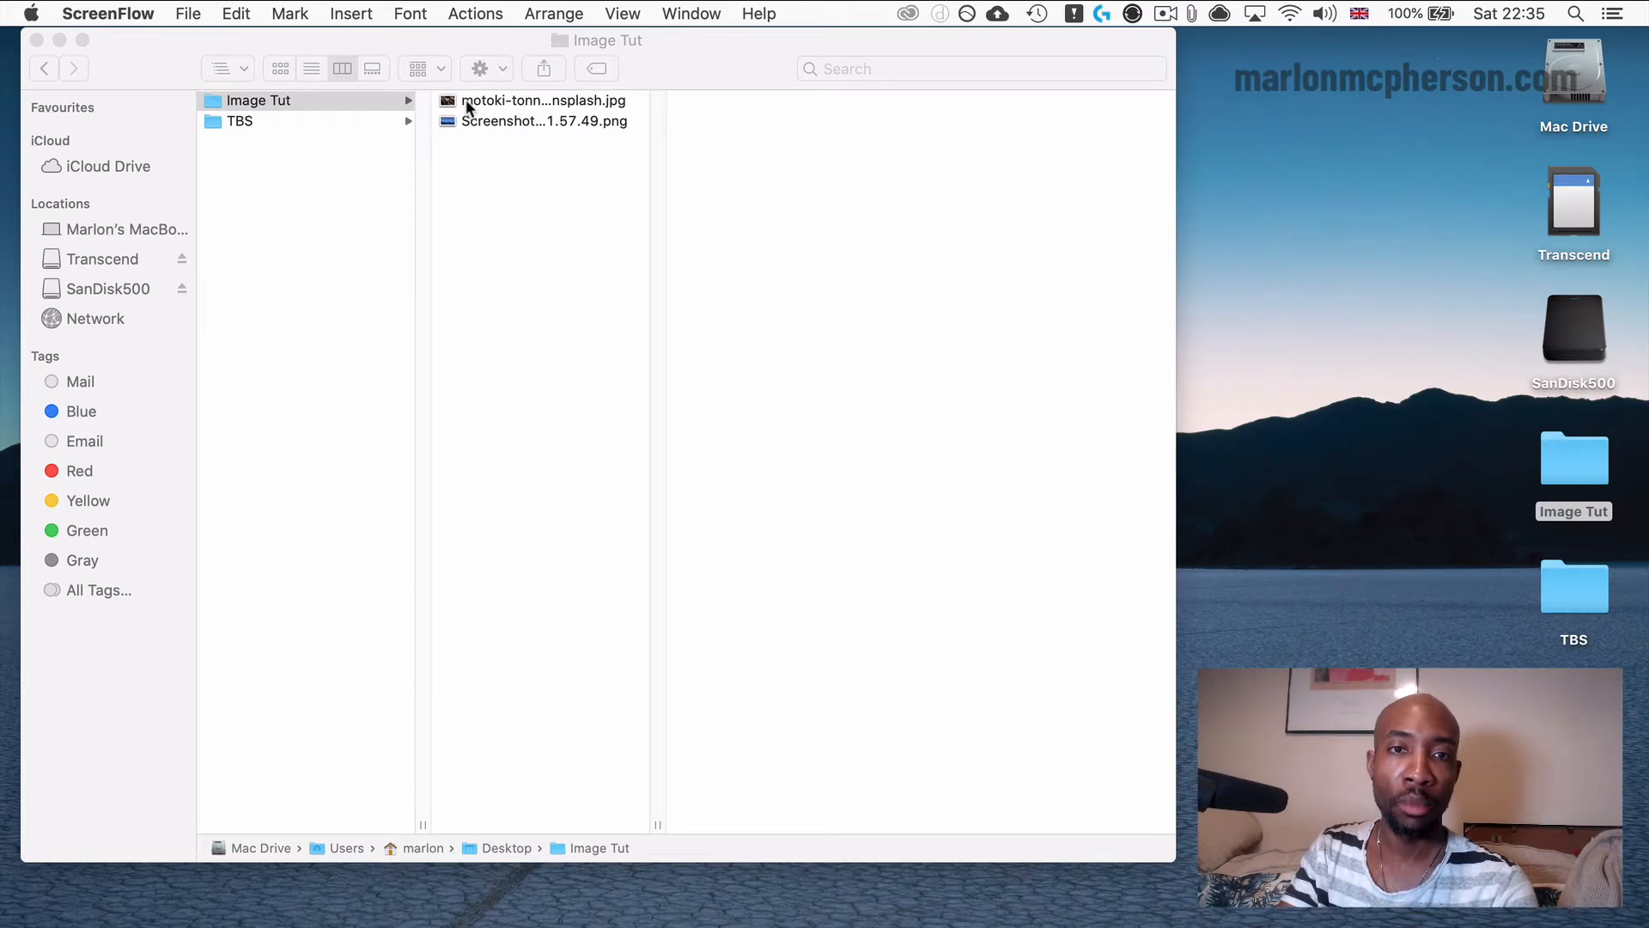
Check the pixel dimensions and file size of the Unsplash JPEG in the Image Tut folder.
left_click(466, 102)
left_click(467, 101)
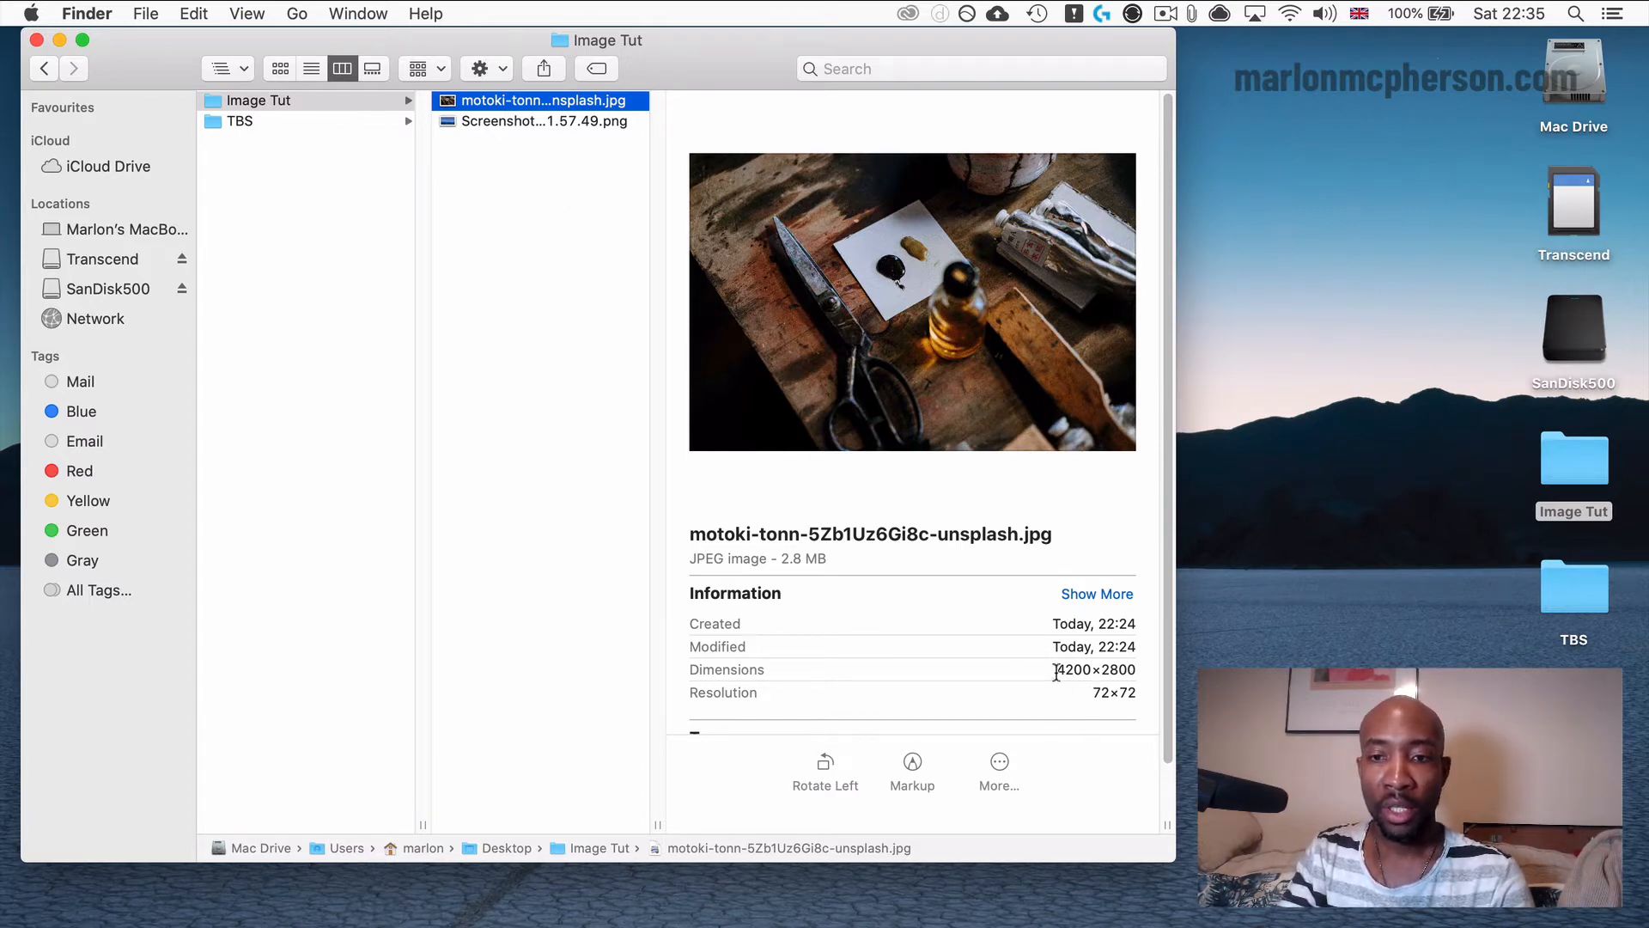
left_click_drag(1056, 672, 1130, 667)
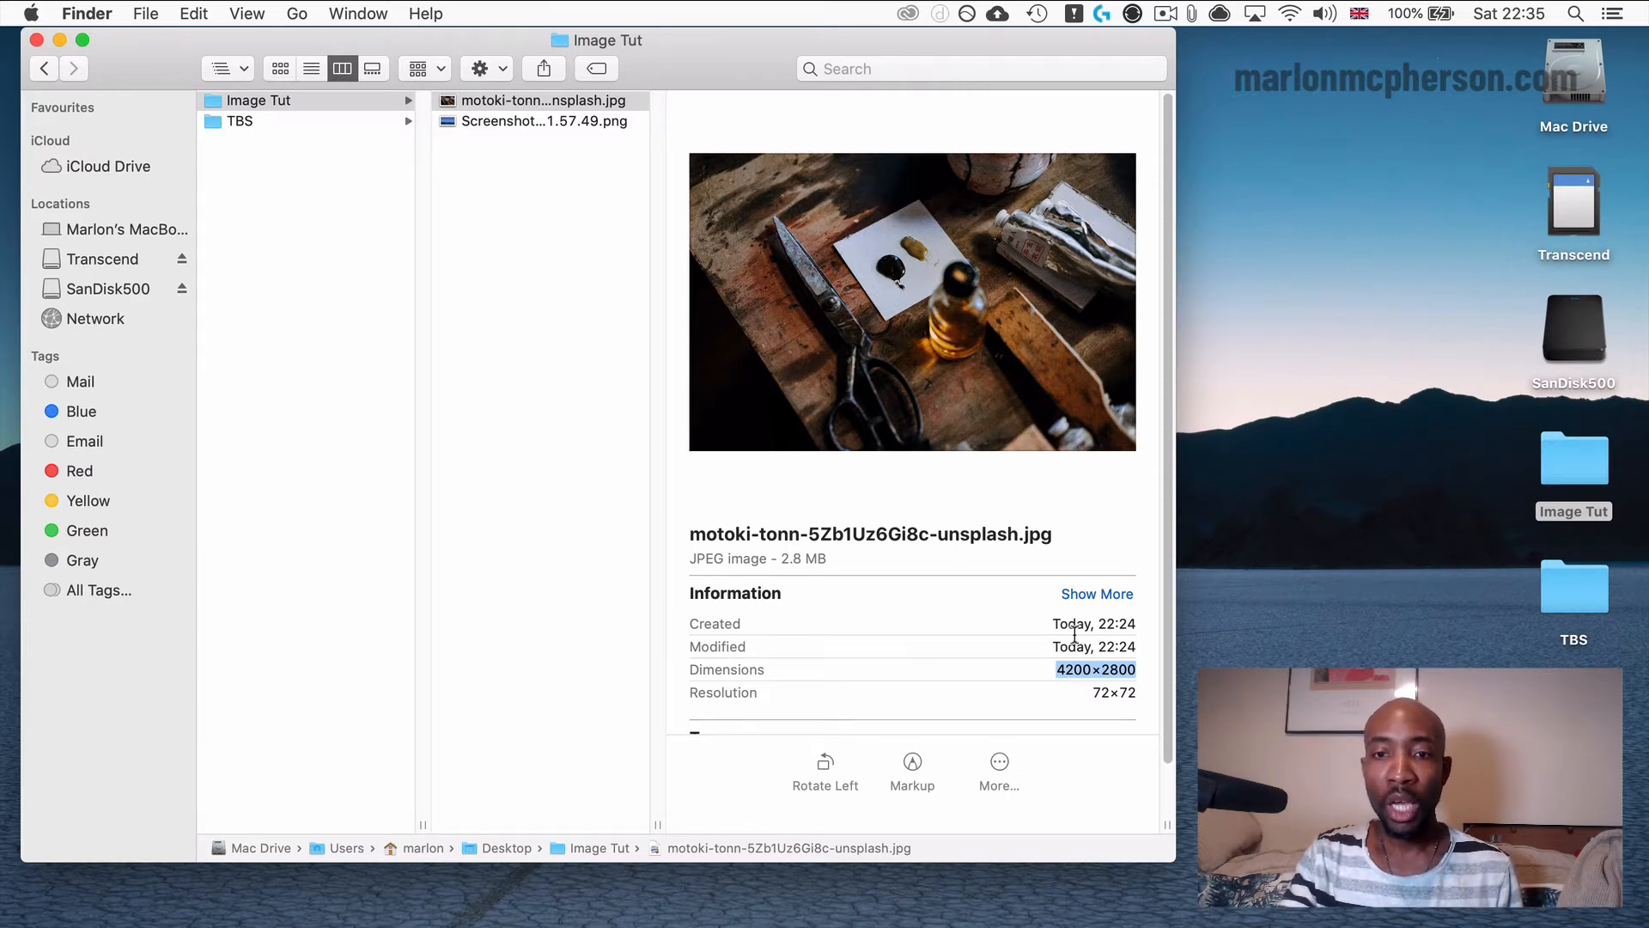
left_click(826, 559)
left_click_drag(826, 558, 780, 558)
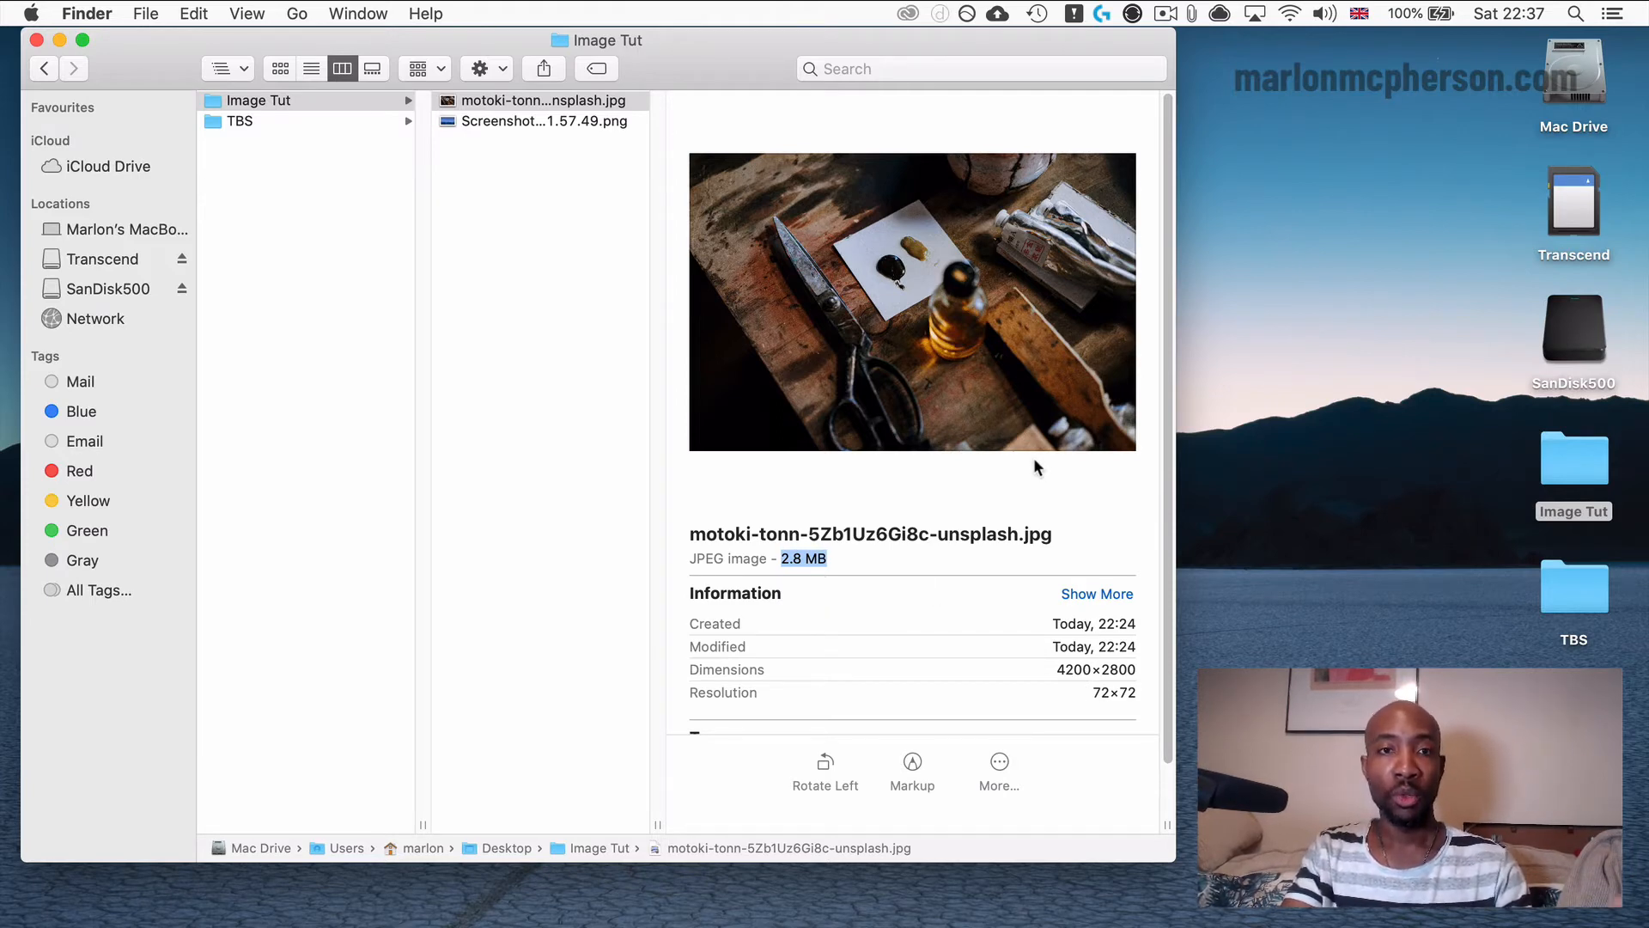
Compare the details of the screenshot PNG with those of the Unsplash JPEG, checking the JPEG's pixel width.
left_click(513, 121)
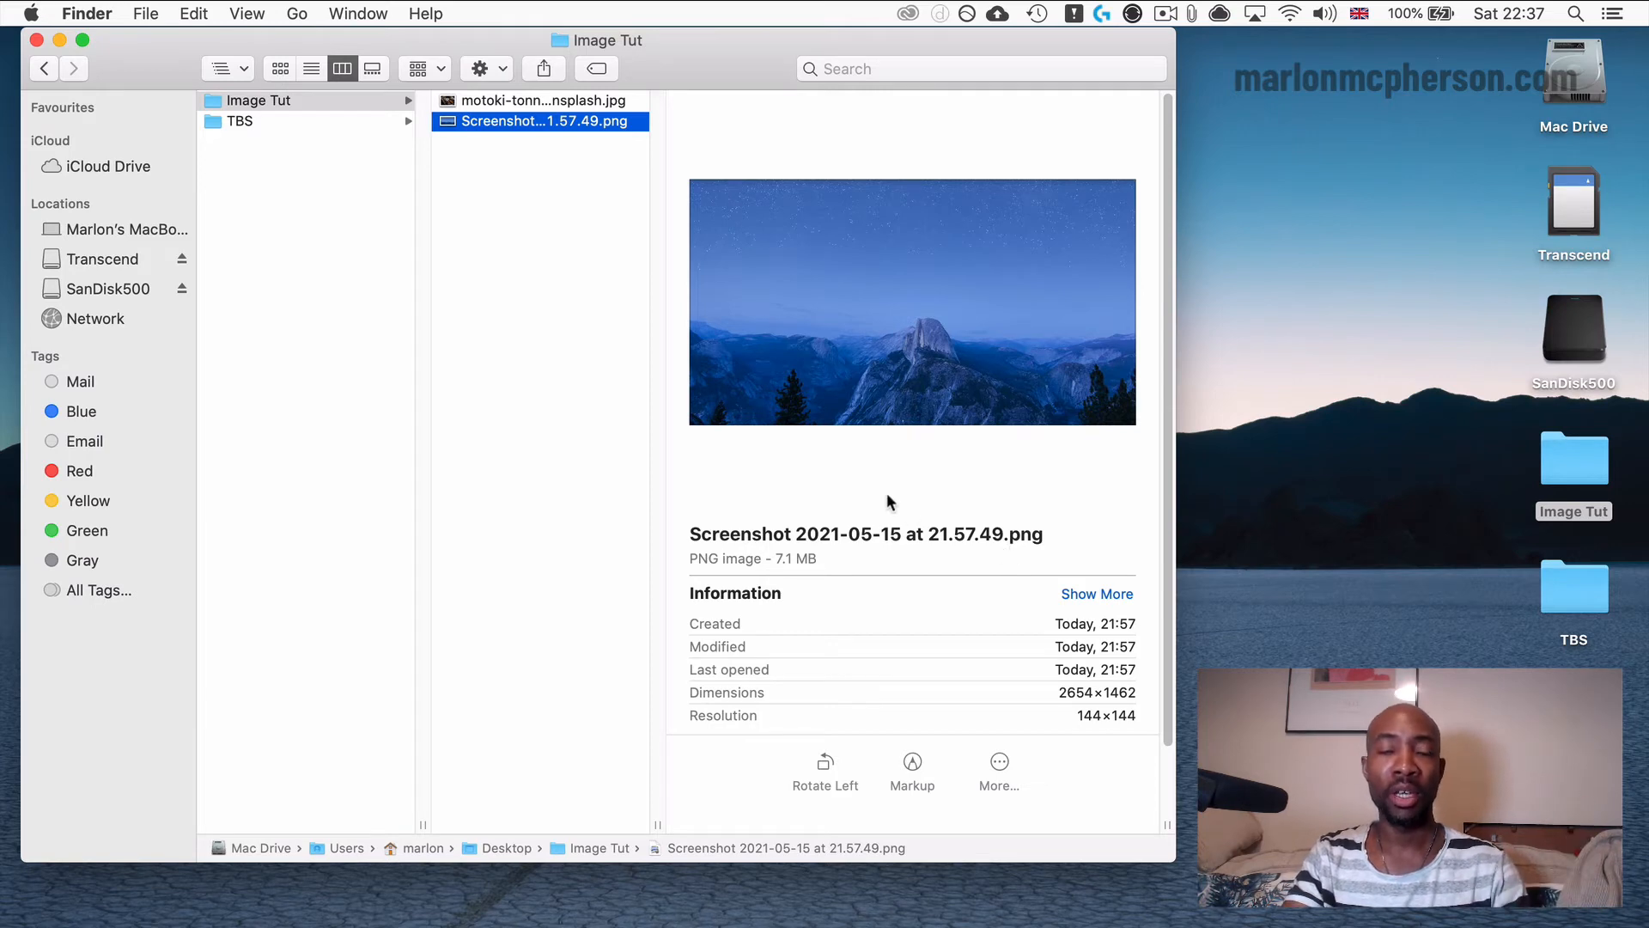
left_click(596, 103)
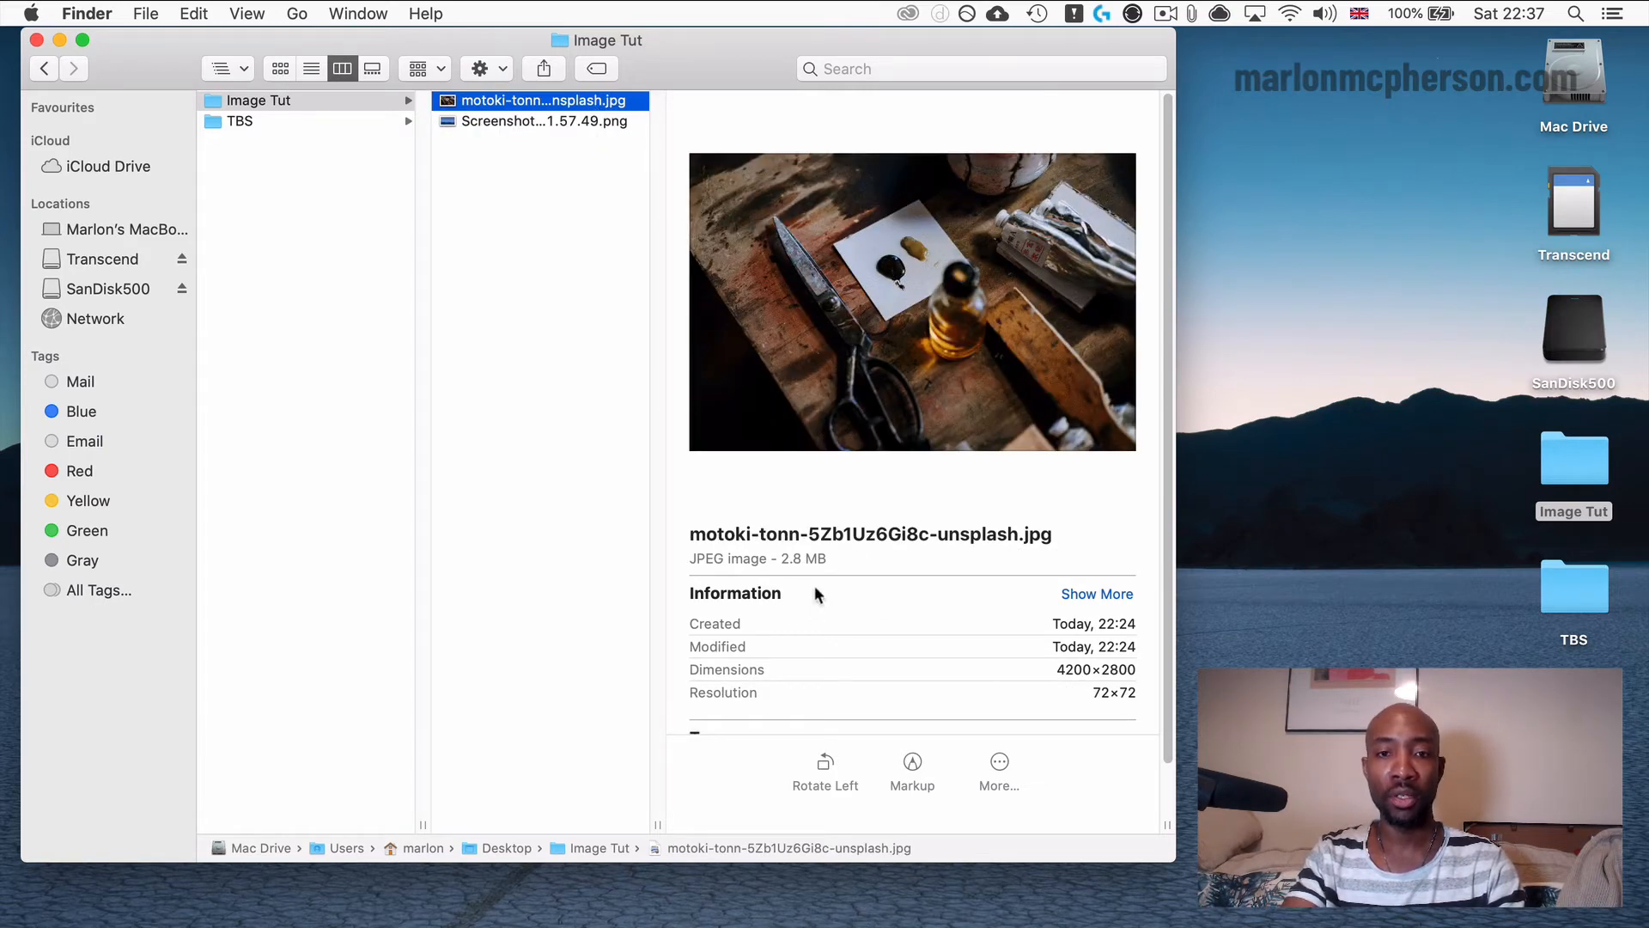
left_click_drag(1055, 669, 1152, 671)
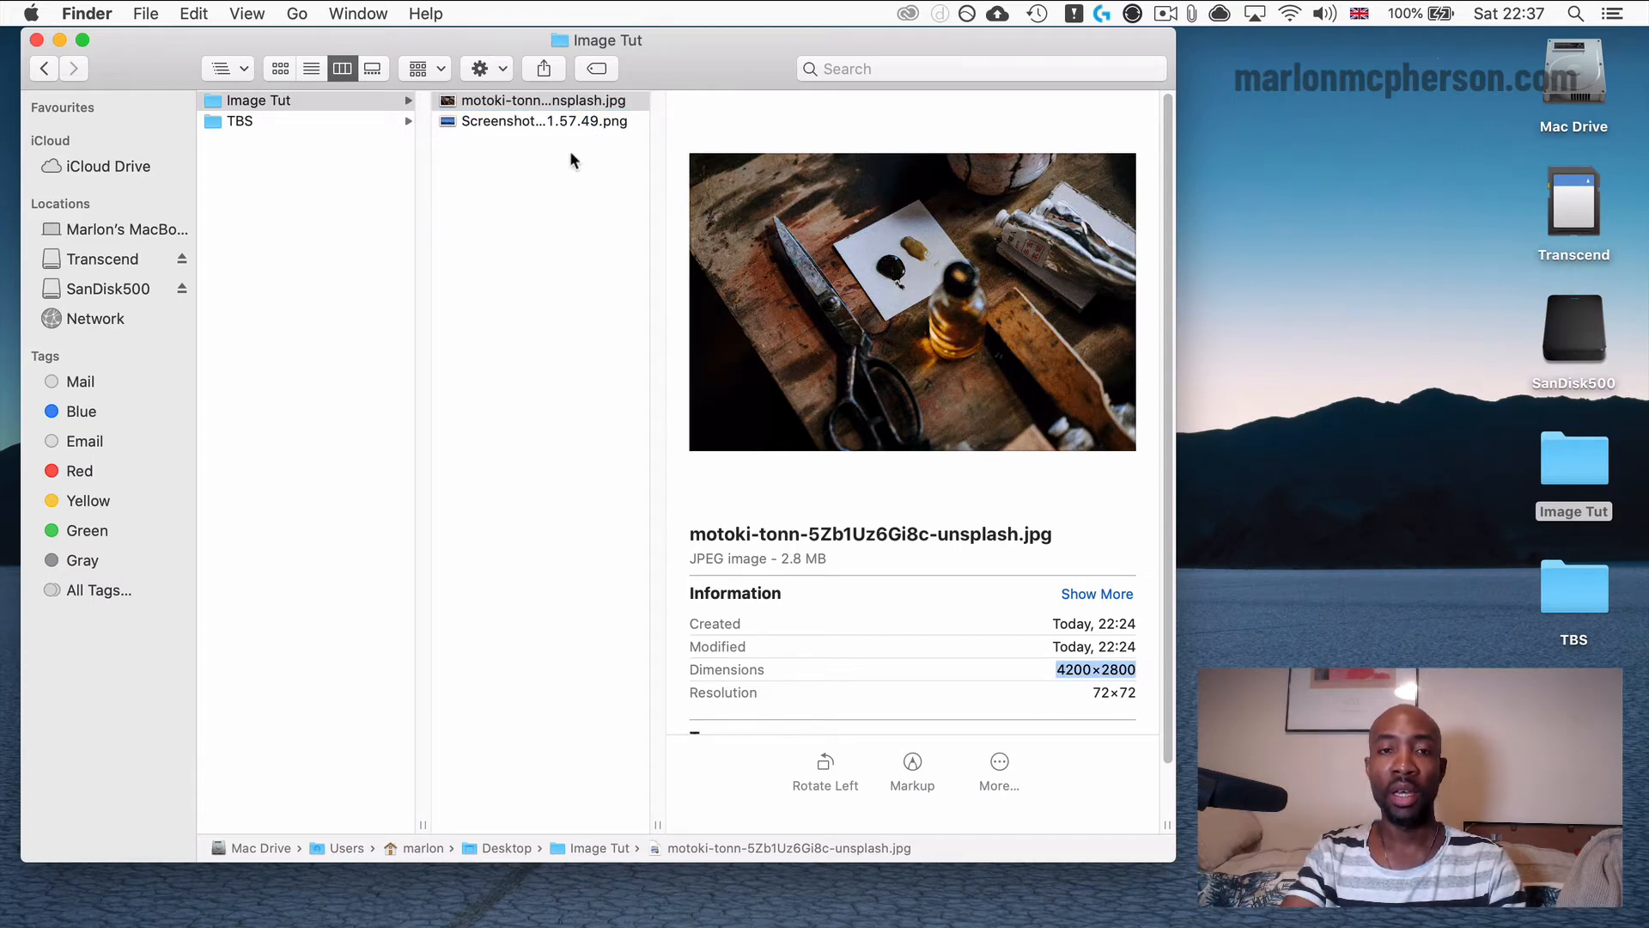
left_click(1075, 663)
double_click(1074, 668)
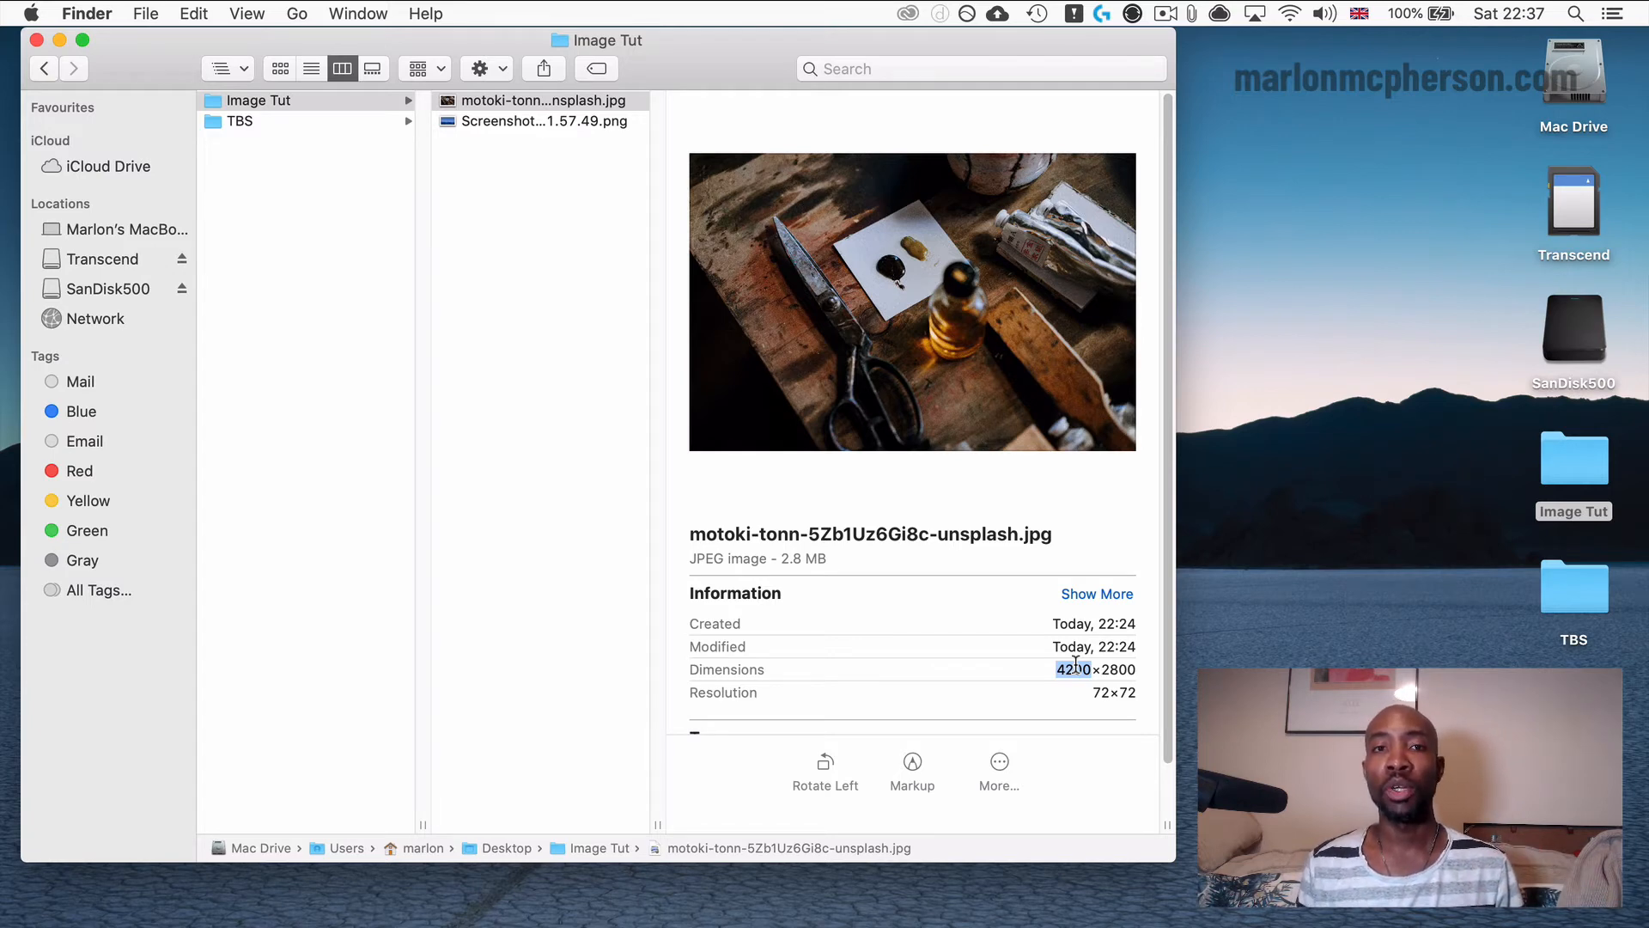
left_click(521, 137)
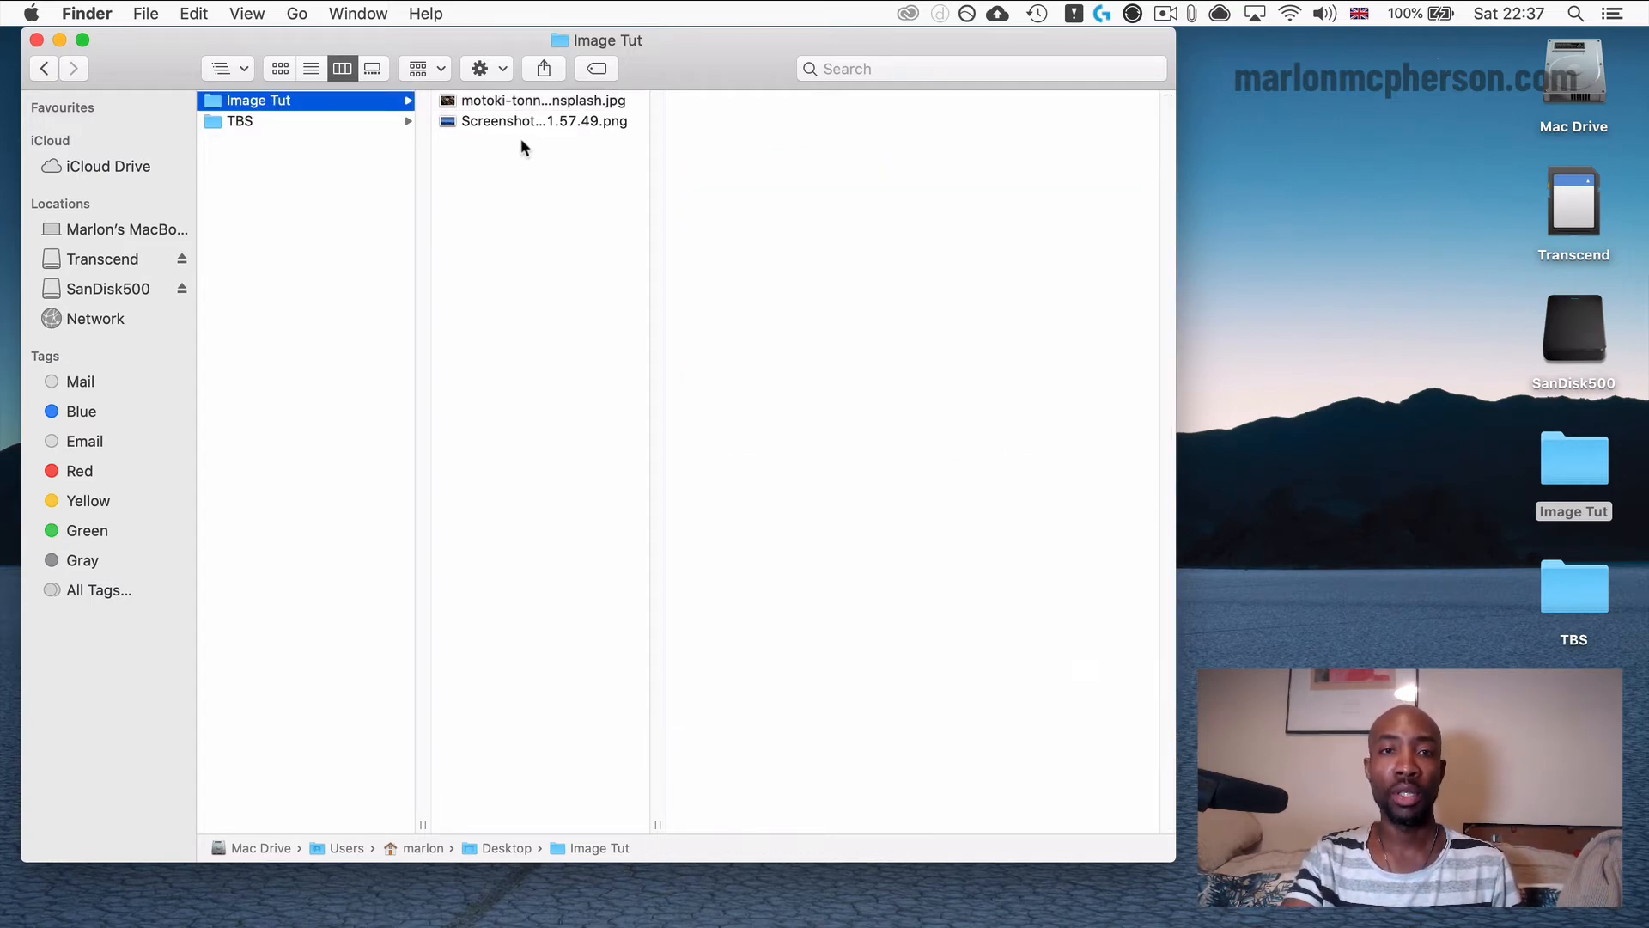
Open the Unsplash JPEG in Preview and enlarge its window.
left_click(520, 99)
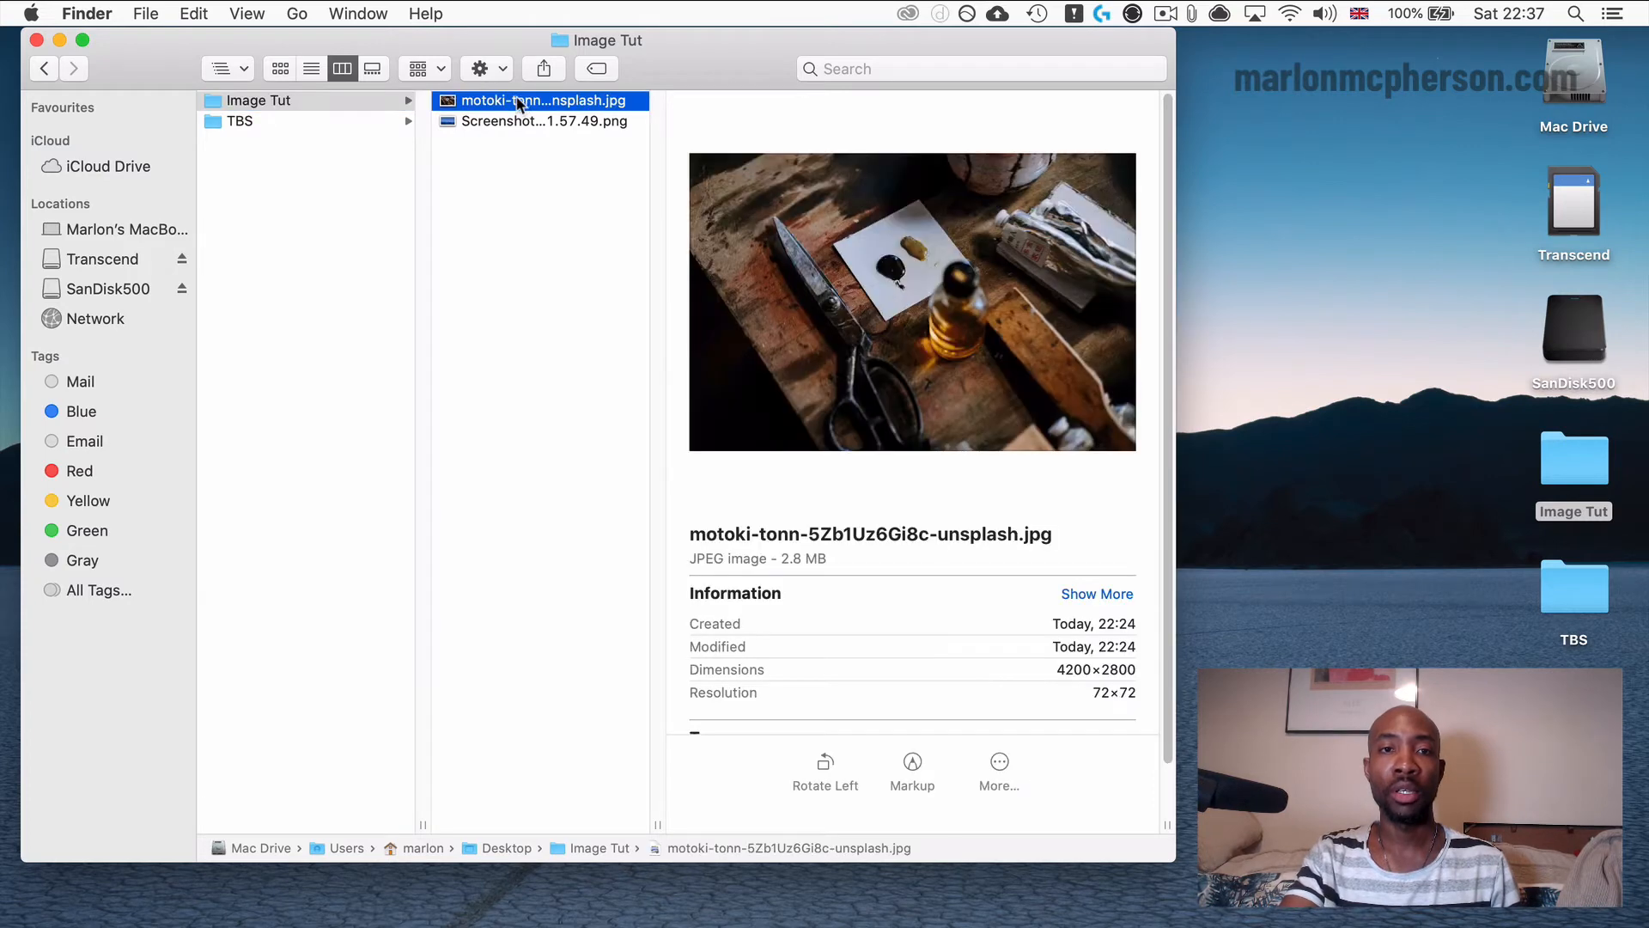
double_click(446, 104)
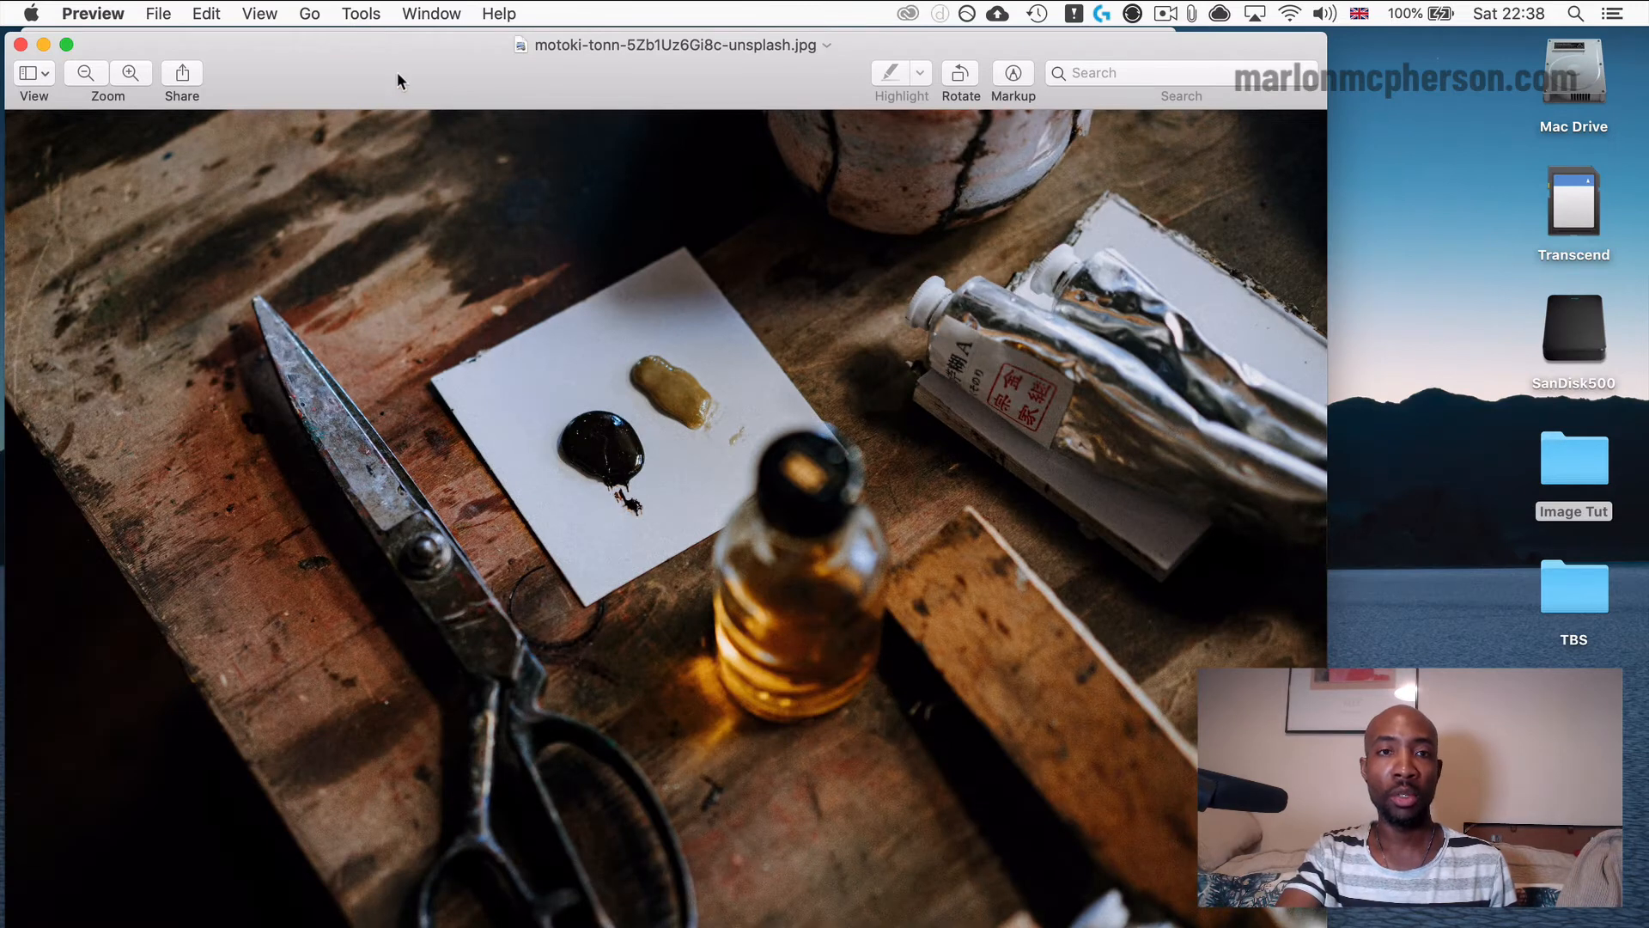
left_click_drag(405, 66, 660, 31)
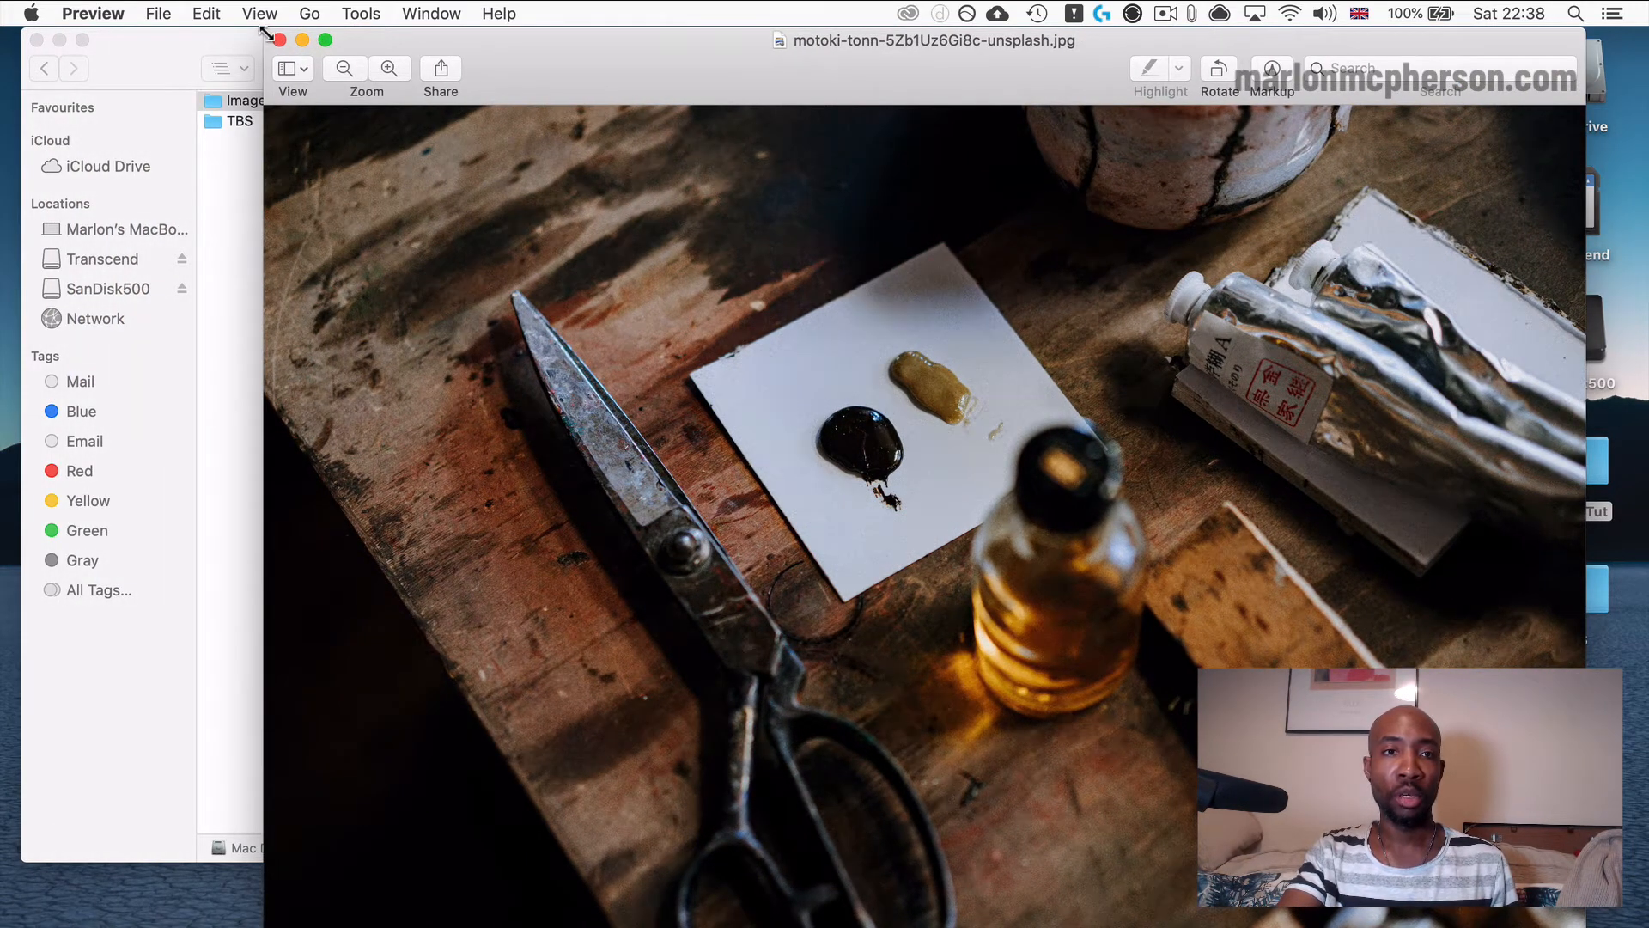
left_click_drag(266, 30, 103, 3)
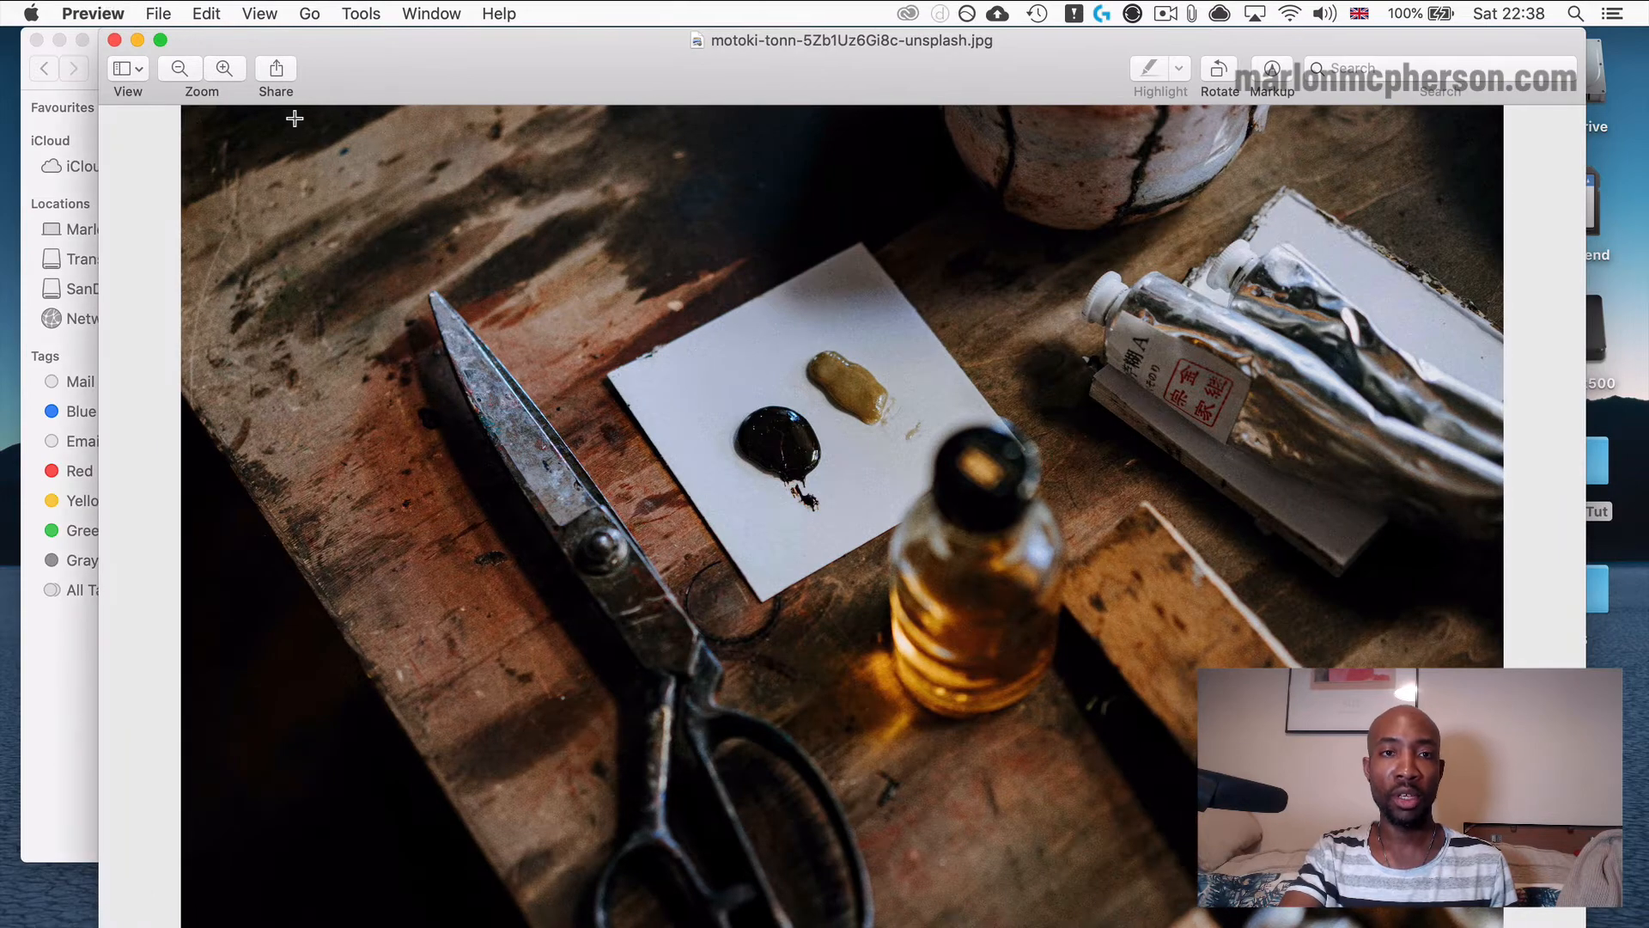
Resize the image to a width of 1000 pixels, scaled proportionally.
left_click(365, 14)
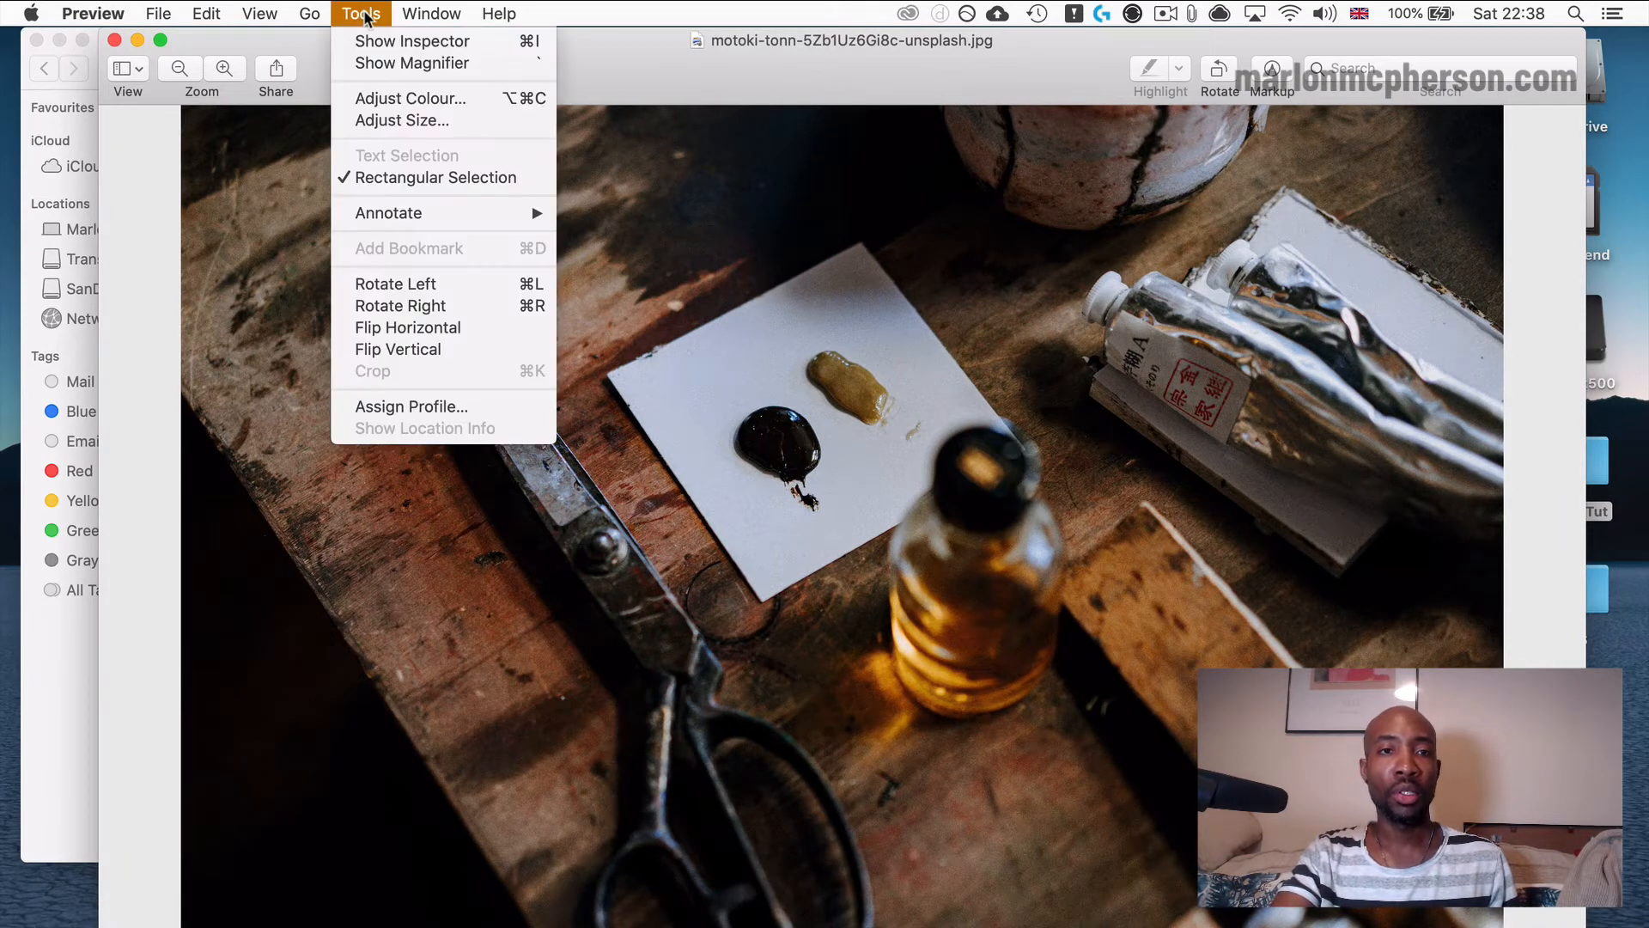
left_click(380, 120)
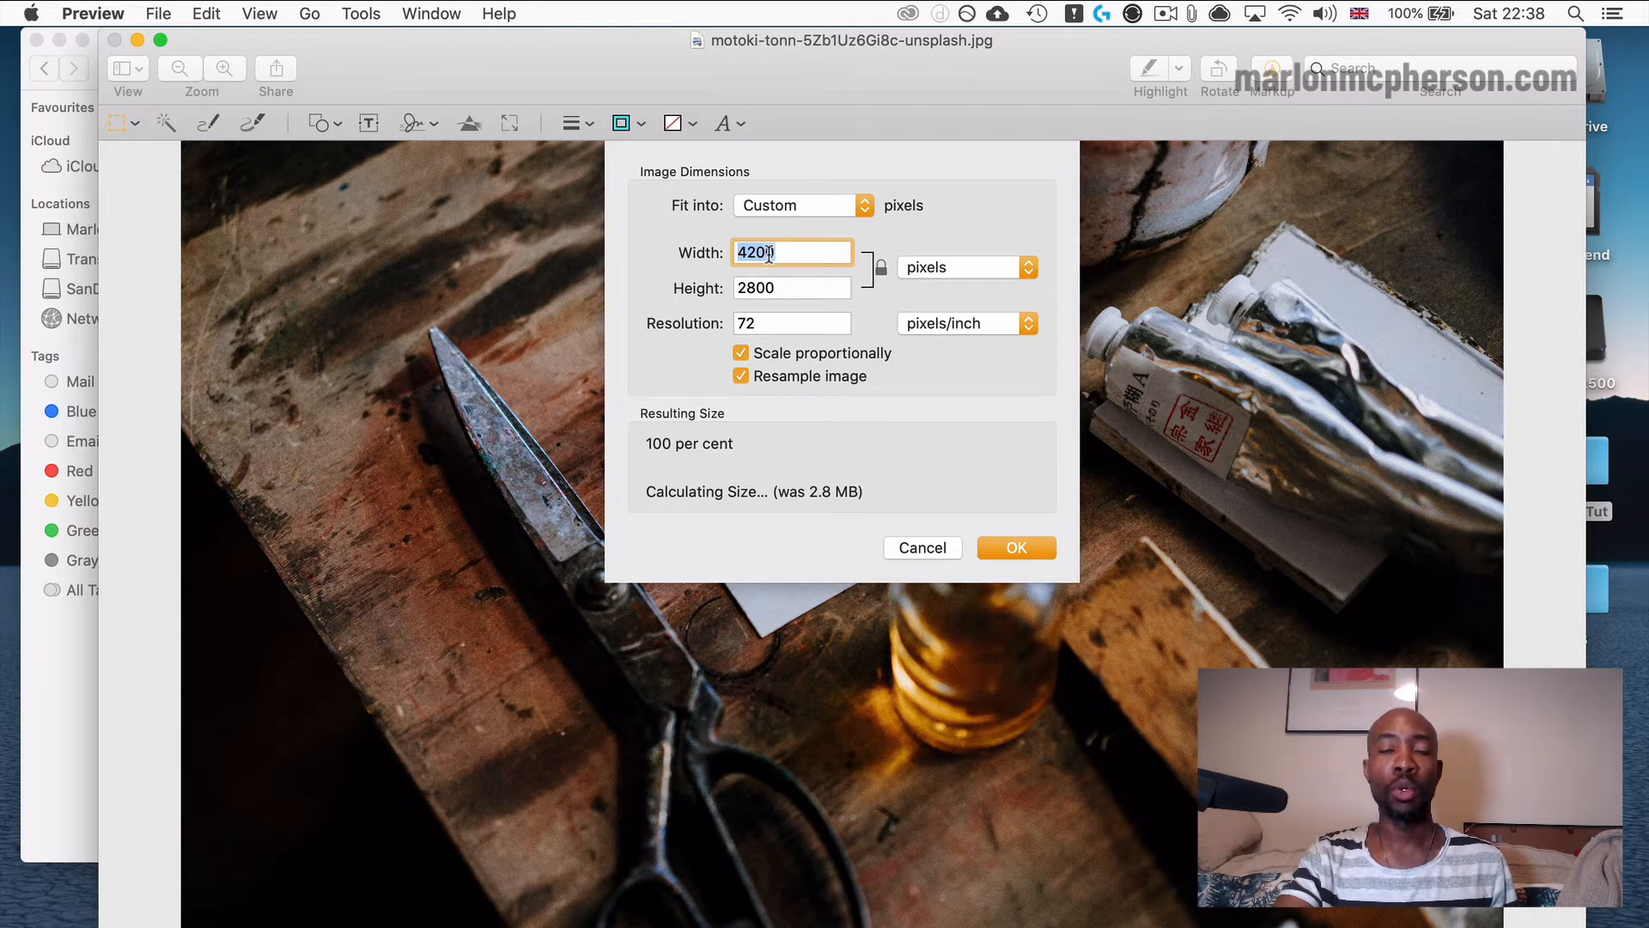
type("10")
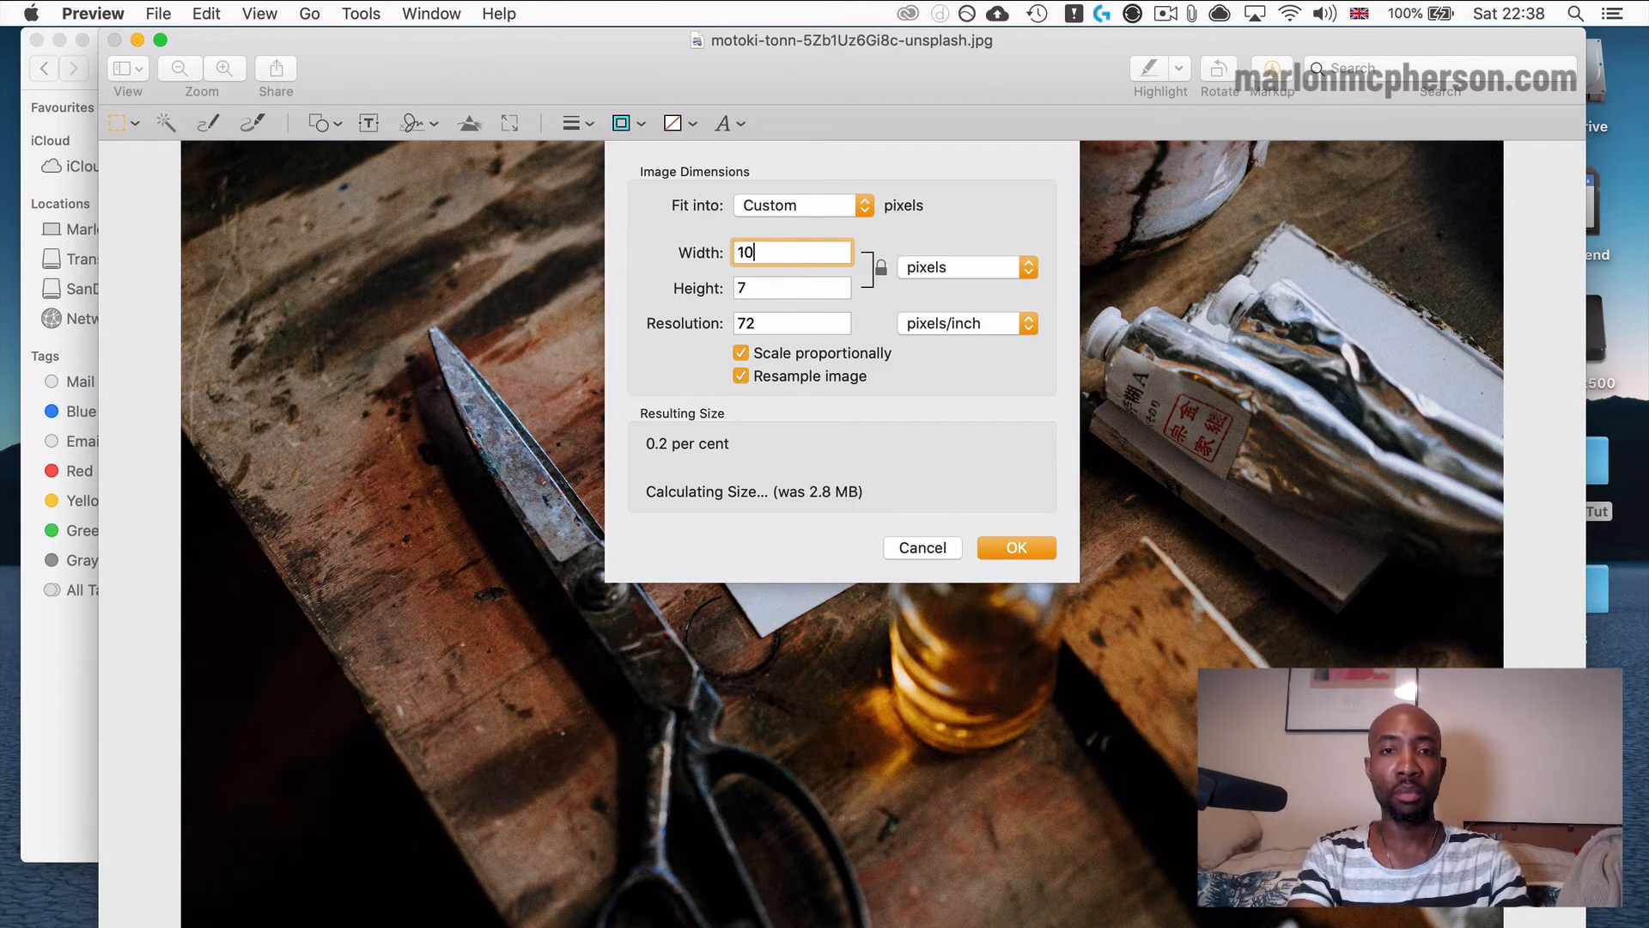
type("00")
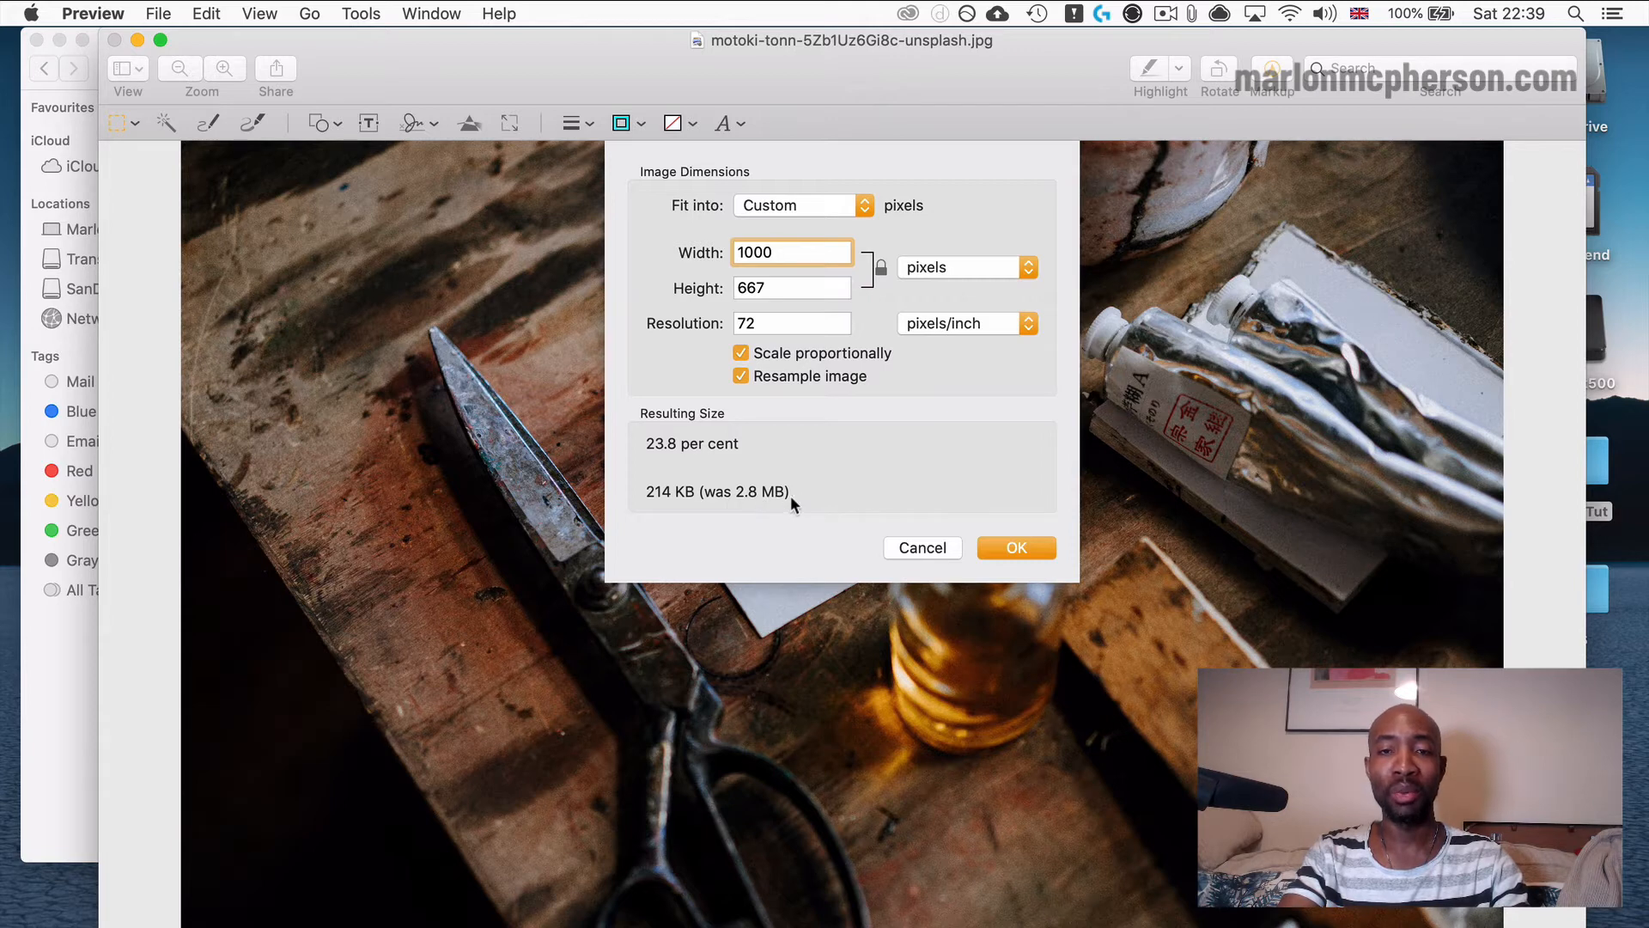
left_click(1008, 544)
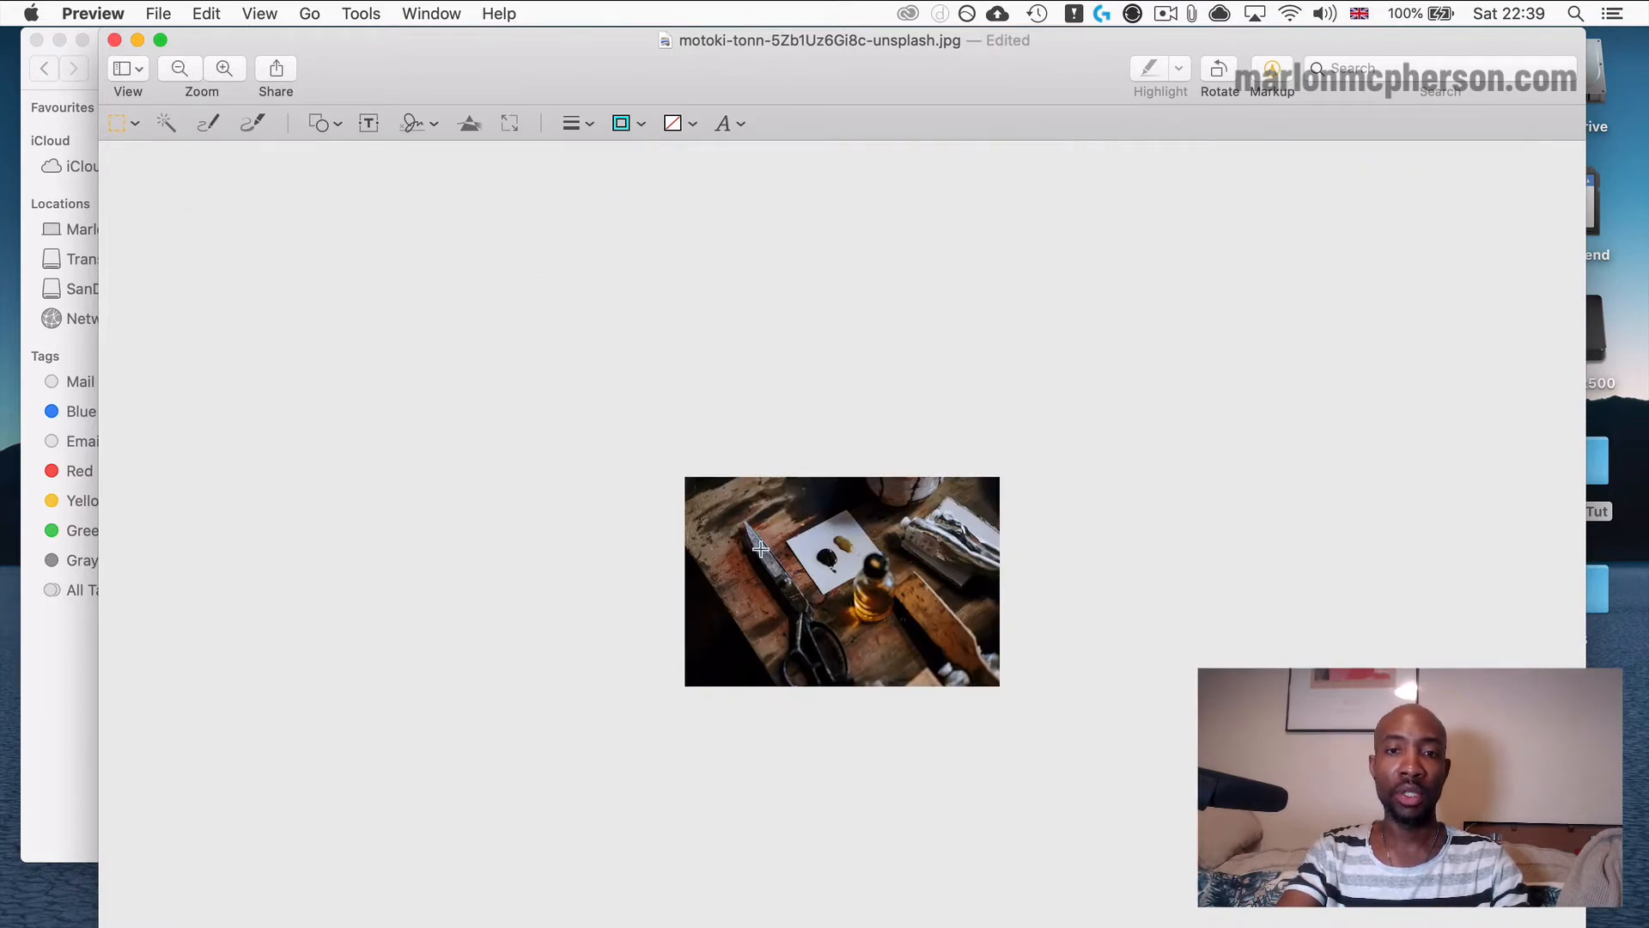
Start exporting the resized image as a JPEG and lower the quality to reach a file size of about 133 KB.
left_click(158, 15)
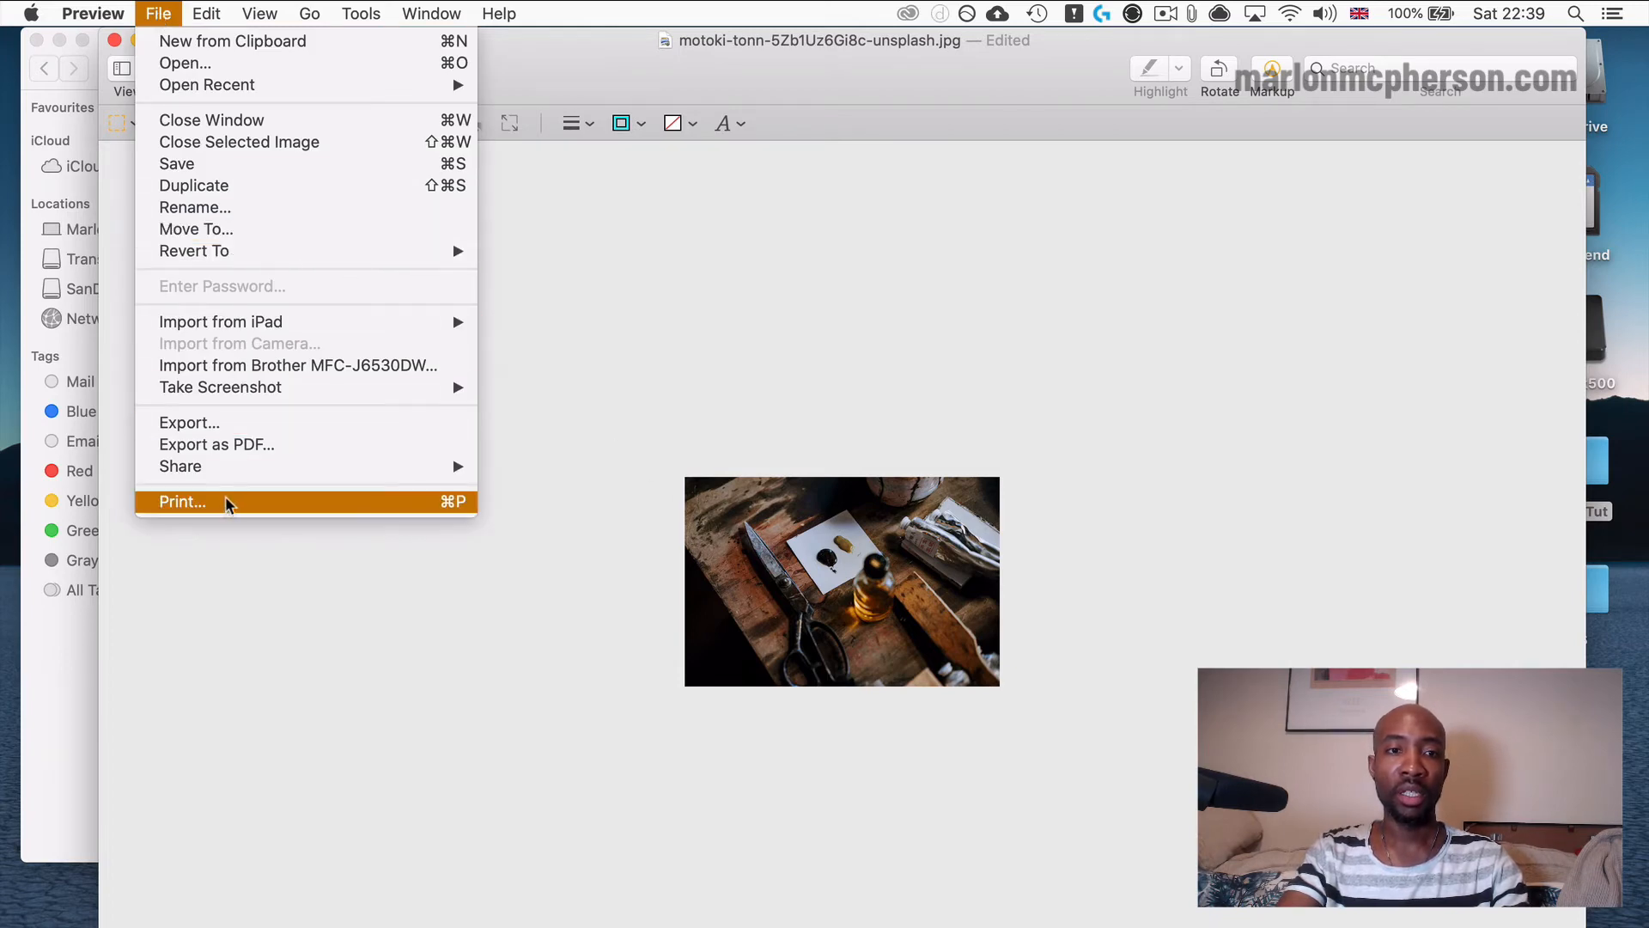
left_click(230, 423)
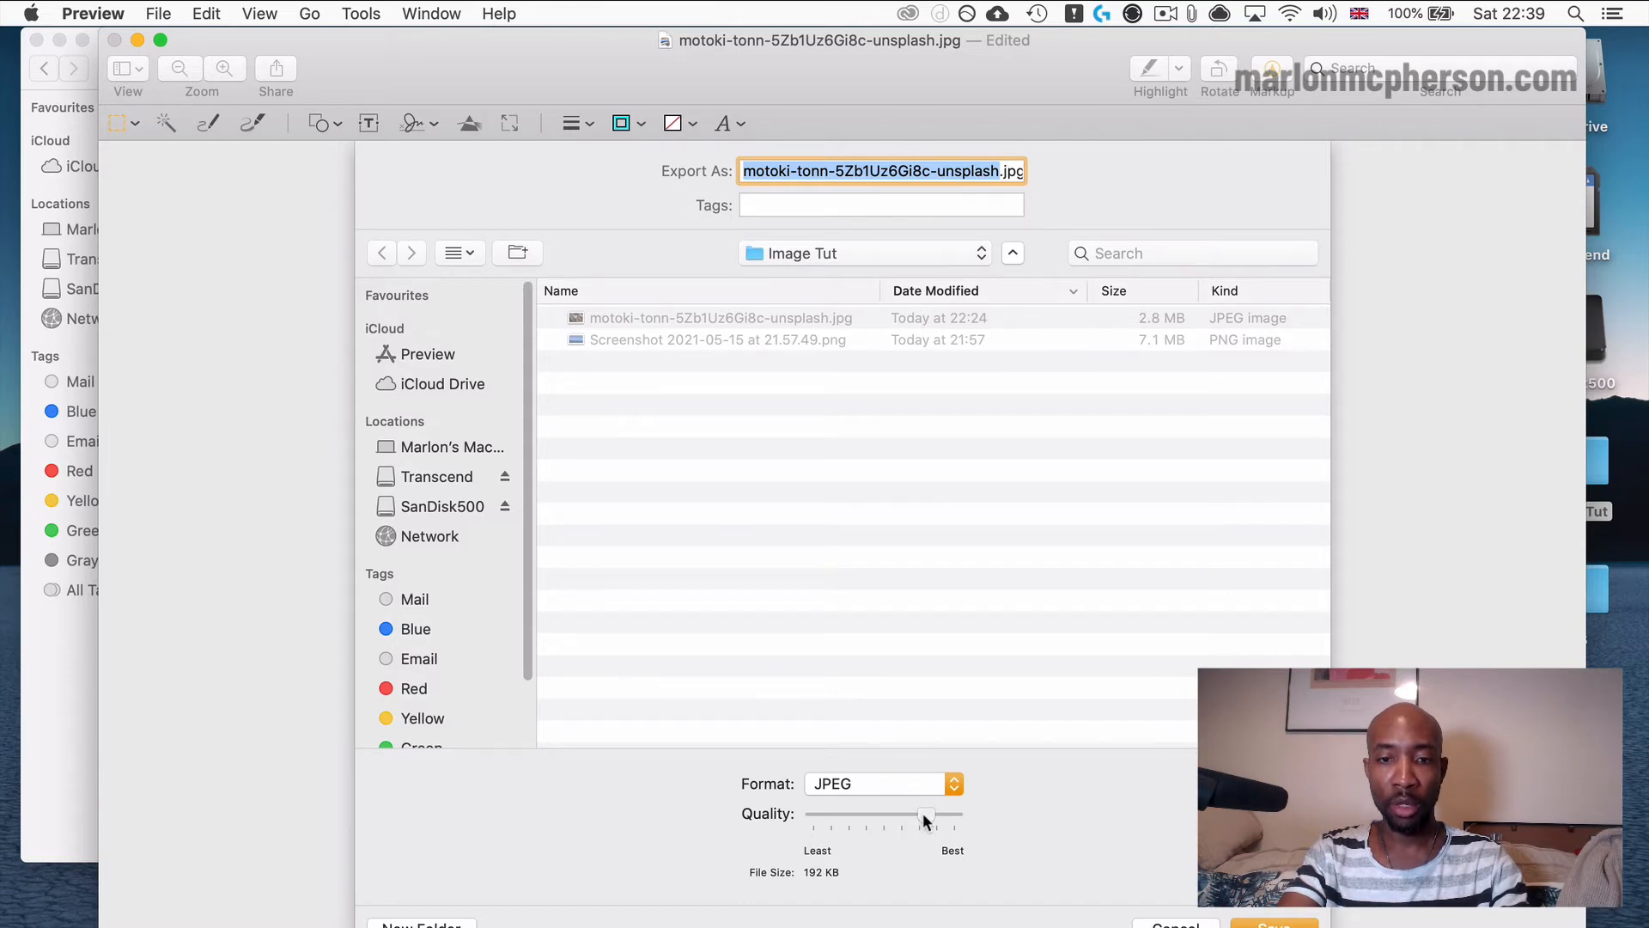
left_click_drag(924, 820, 918, 818)
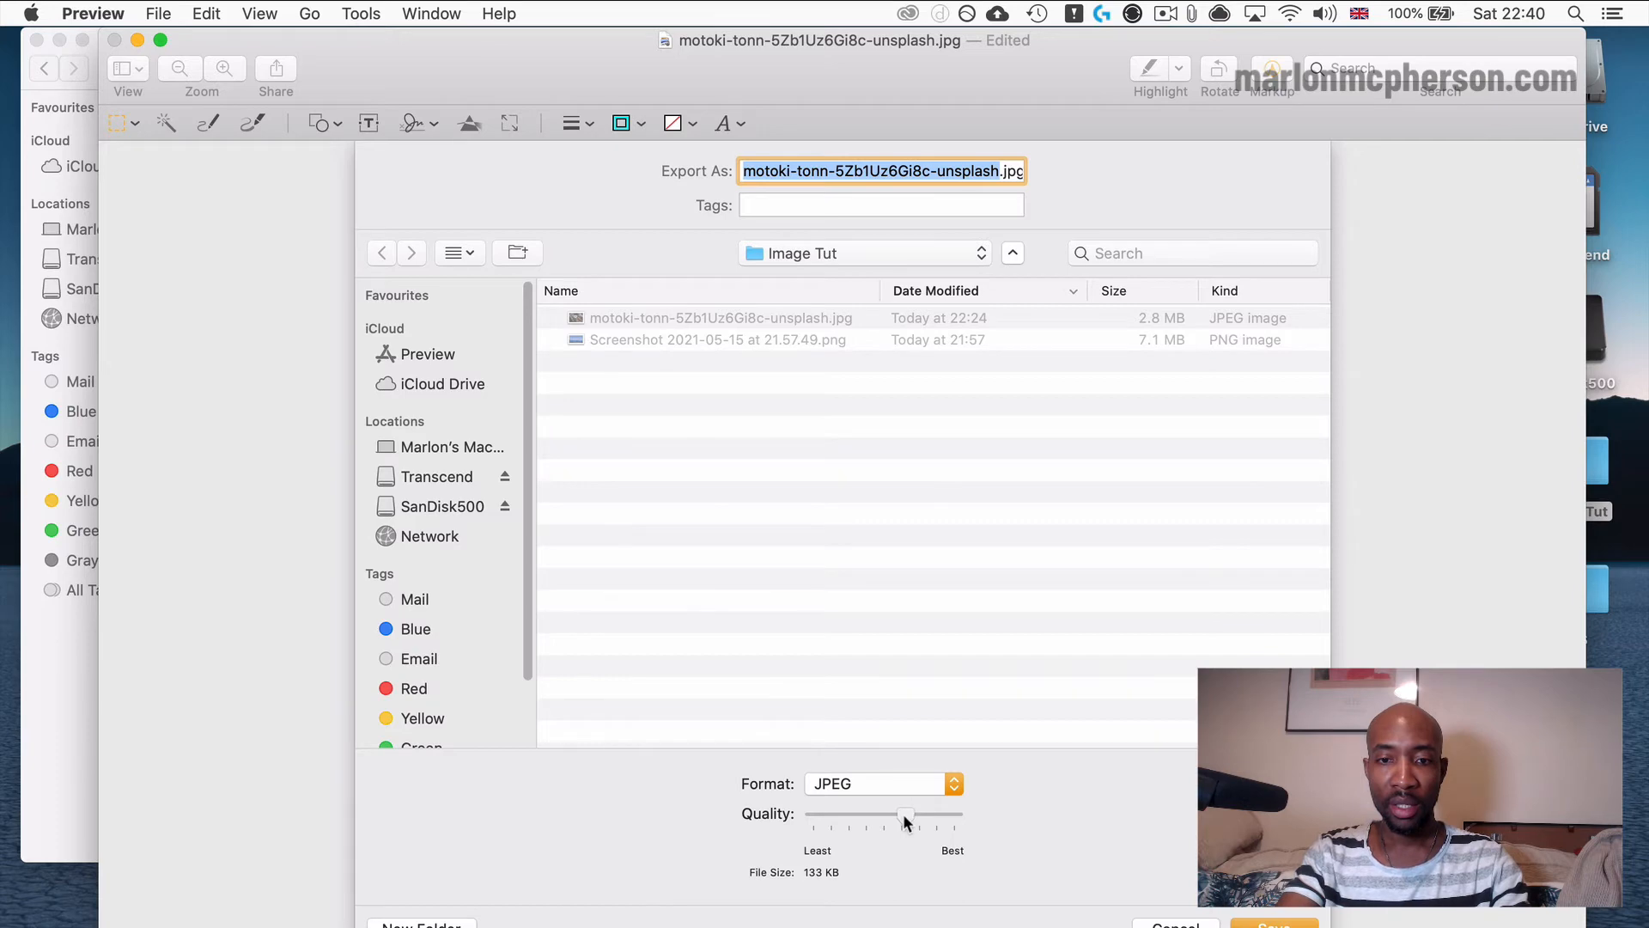
left_click_drag(903, 814, 901, 817)
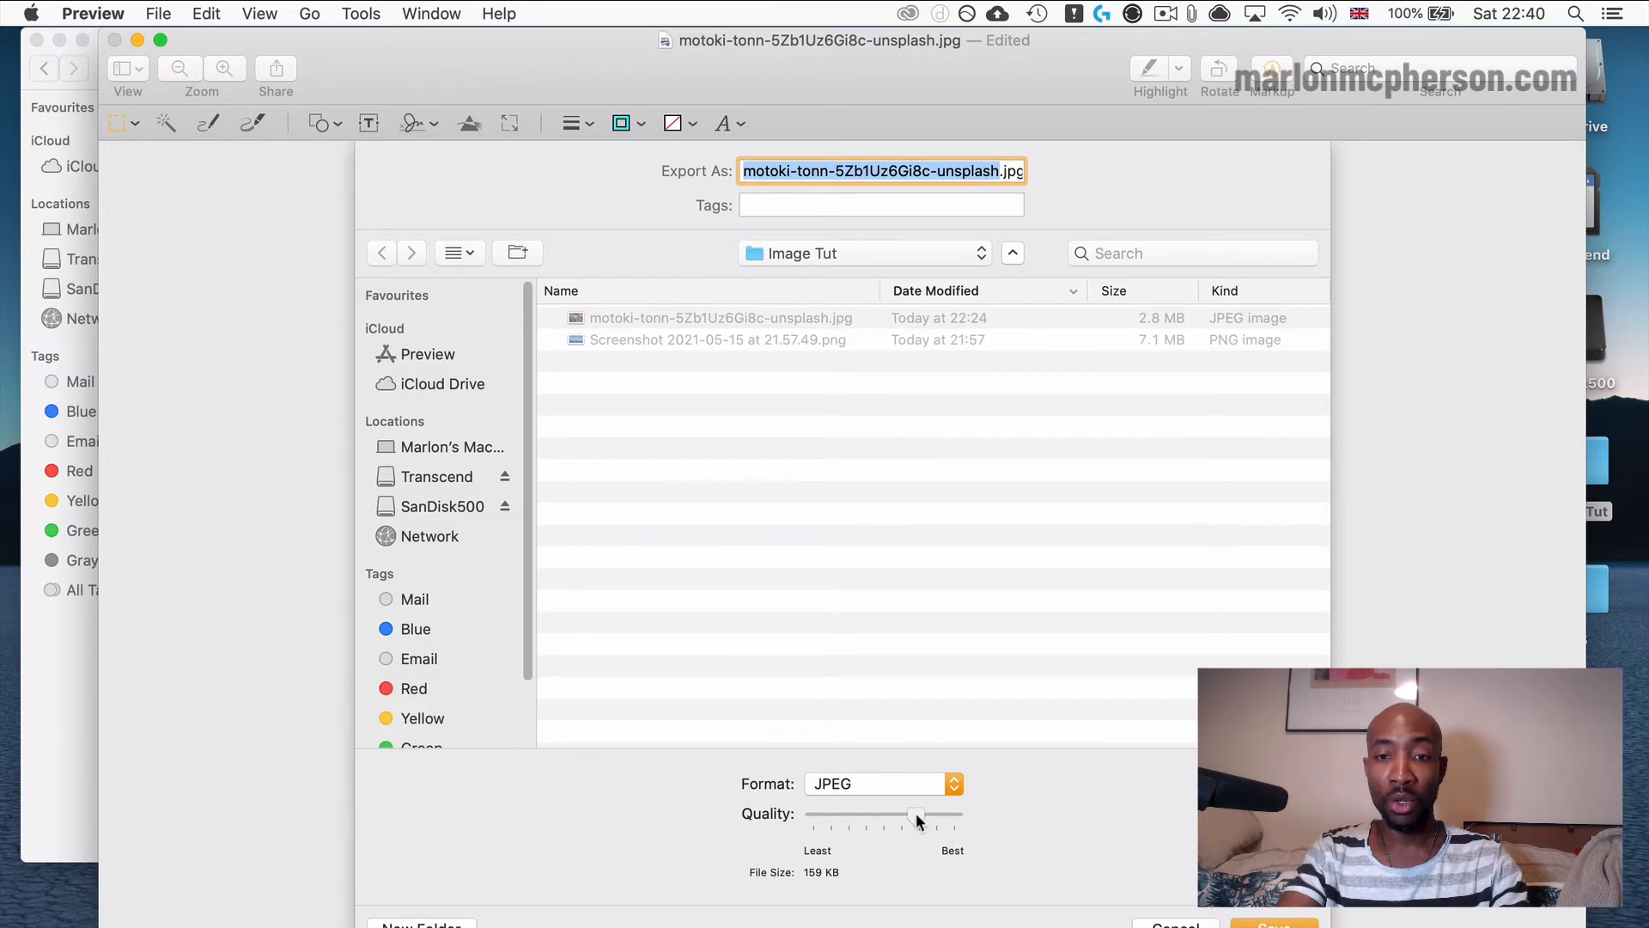
left_click_drag(916, 813, 901, 817)
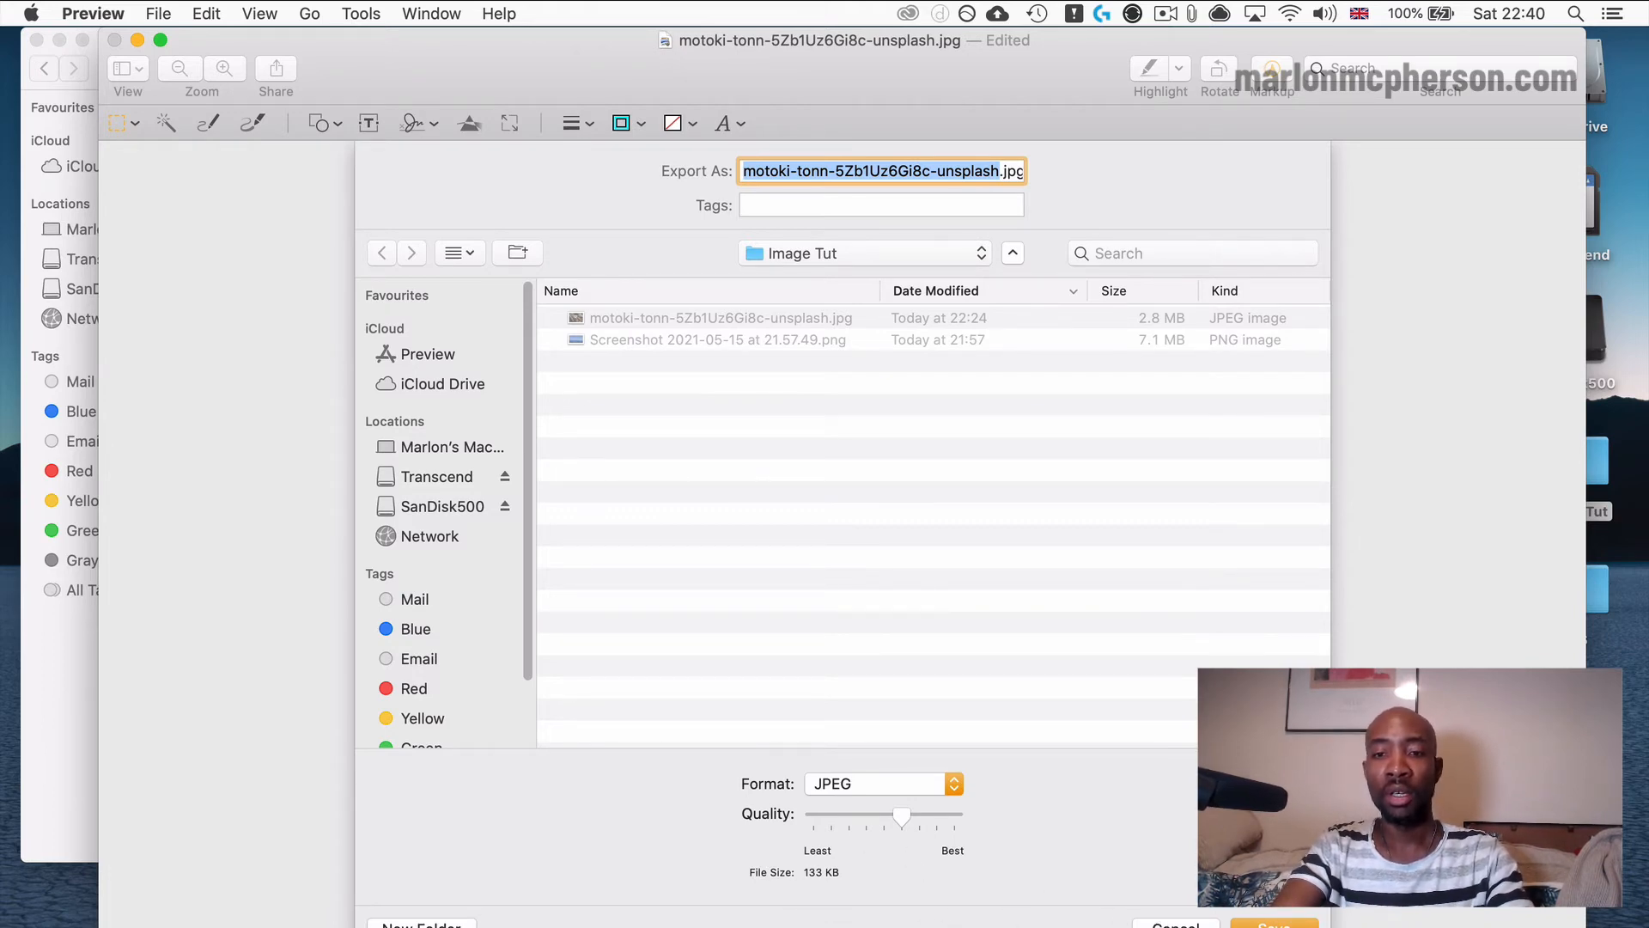
Append "-web" to the export file name, save it in the Image Tut folder, and close the image.
left_click(1000, 170)
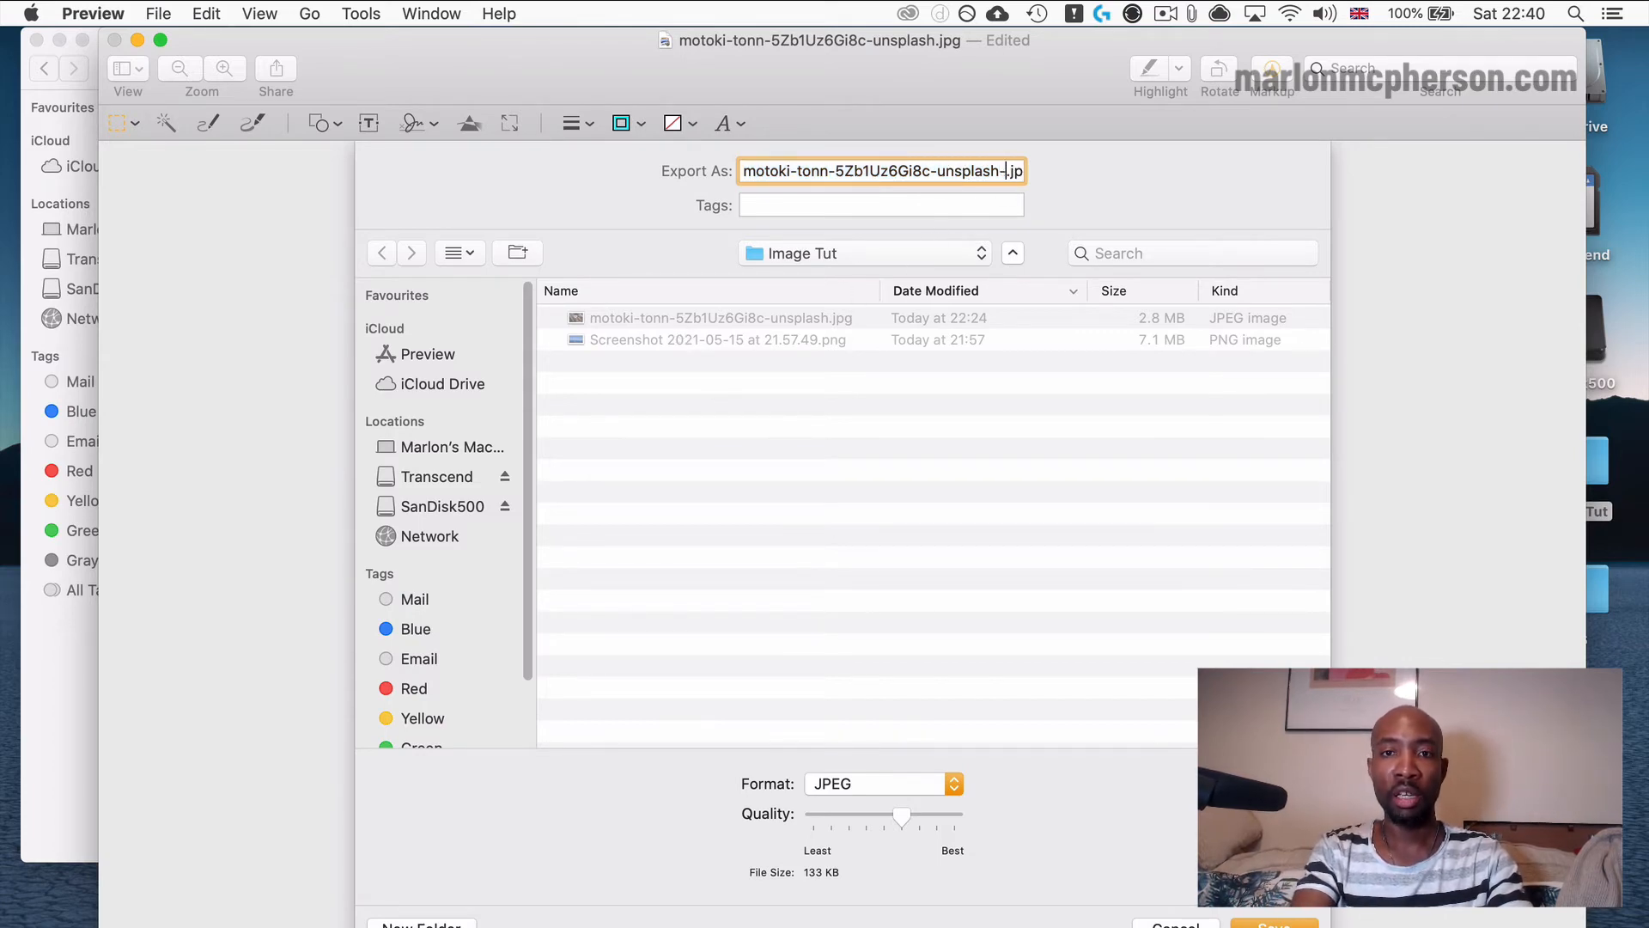
type("-web")
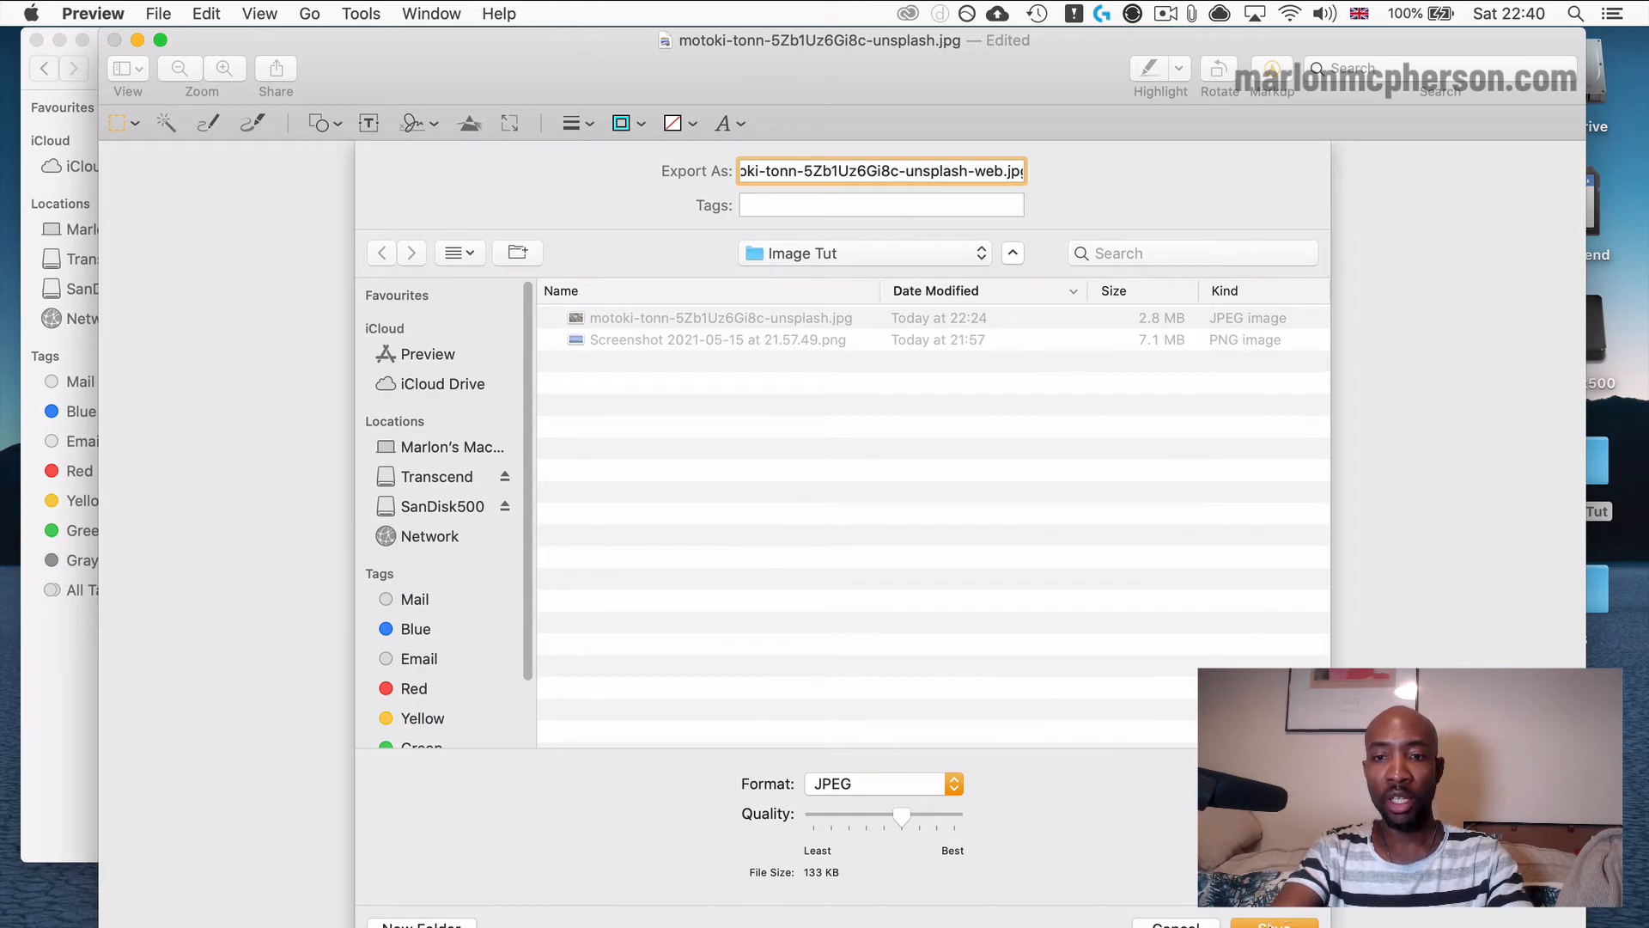
left_click(1254, 922)
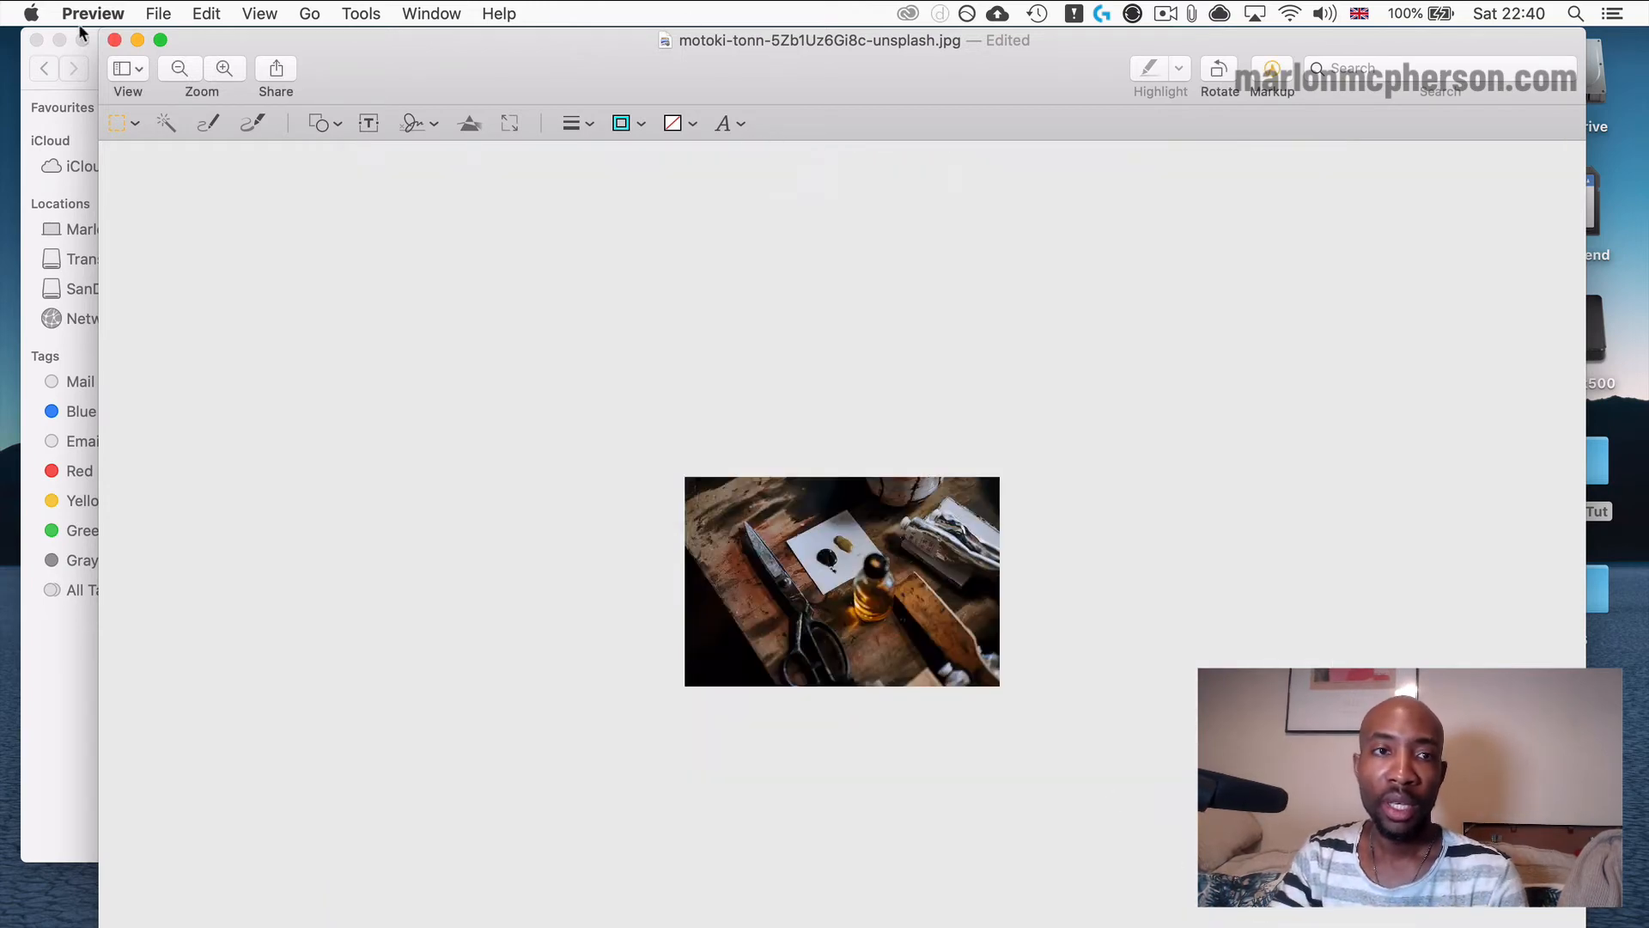
left_click(115, 43)
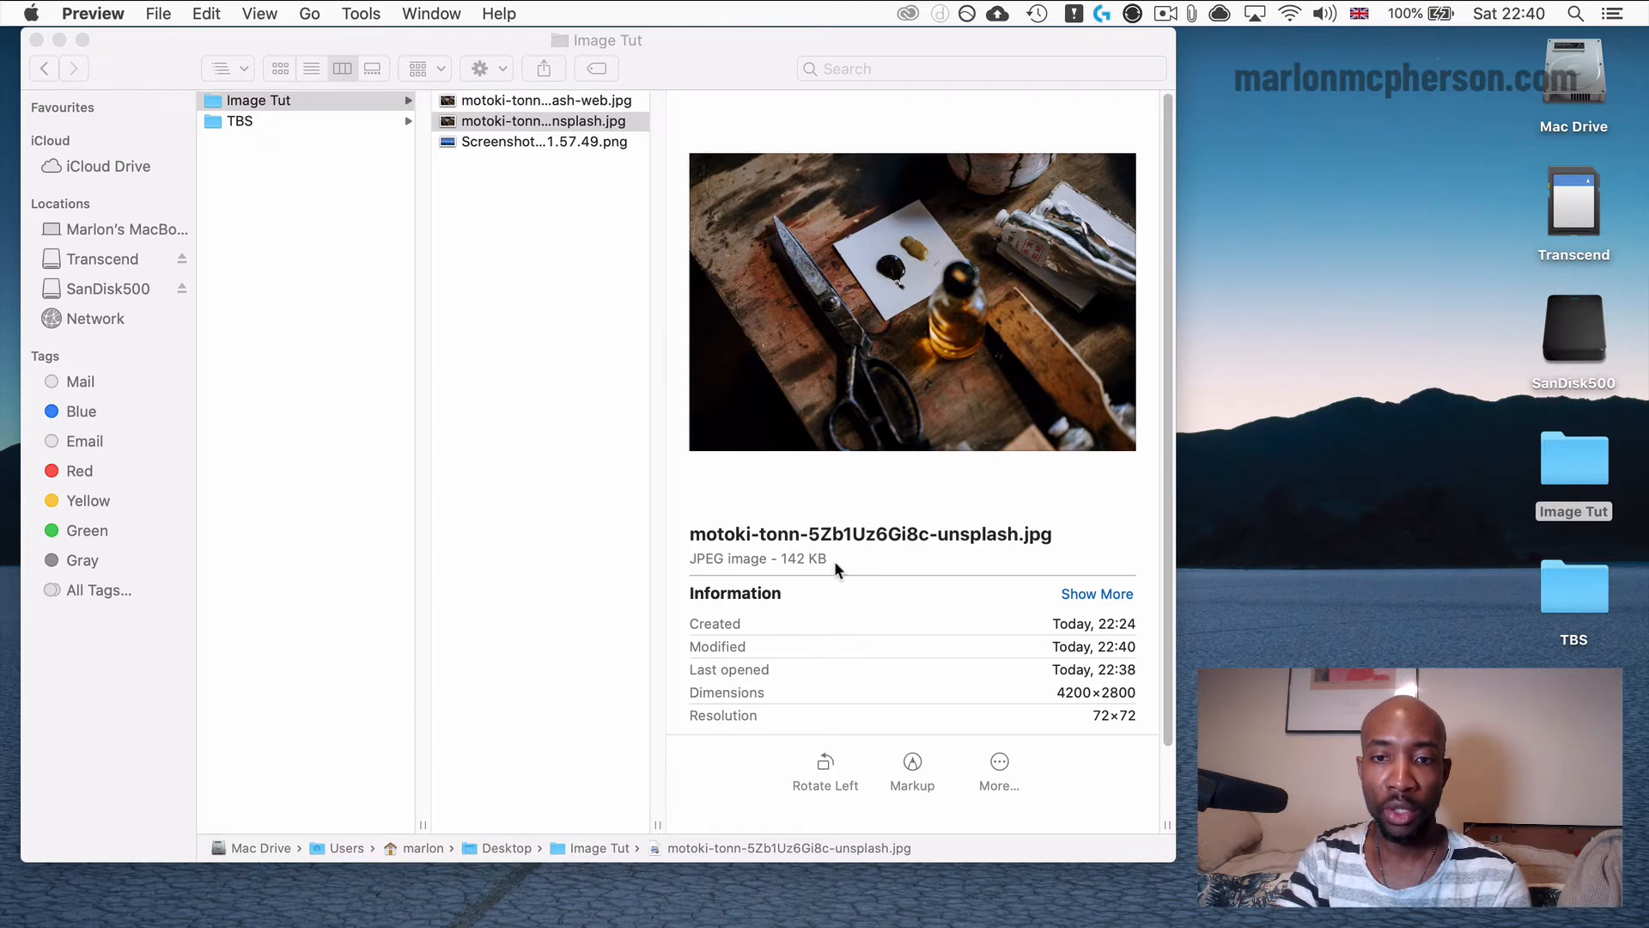
Compare the file sizes and dimensions of the exported web JPEG and the original JPEG in the Image Tut folder.
left_click(539, 100)
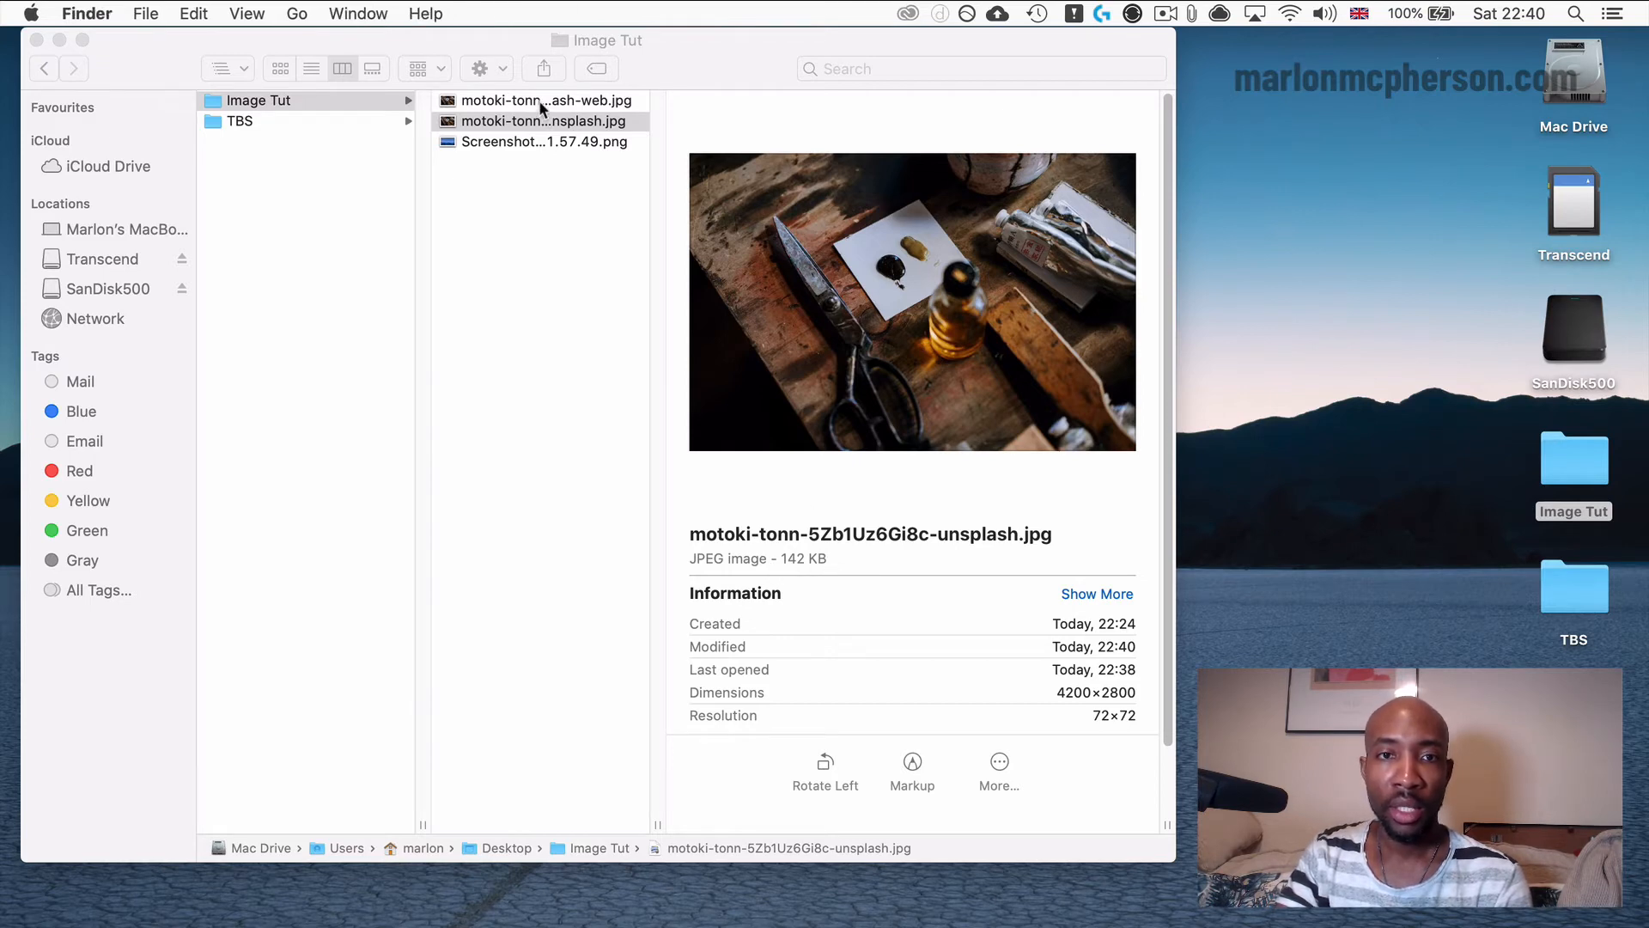
left_click(542, 101)
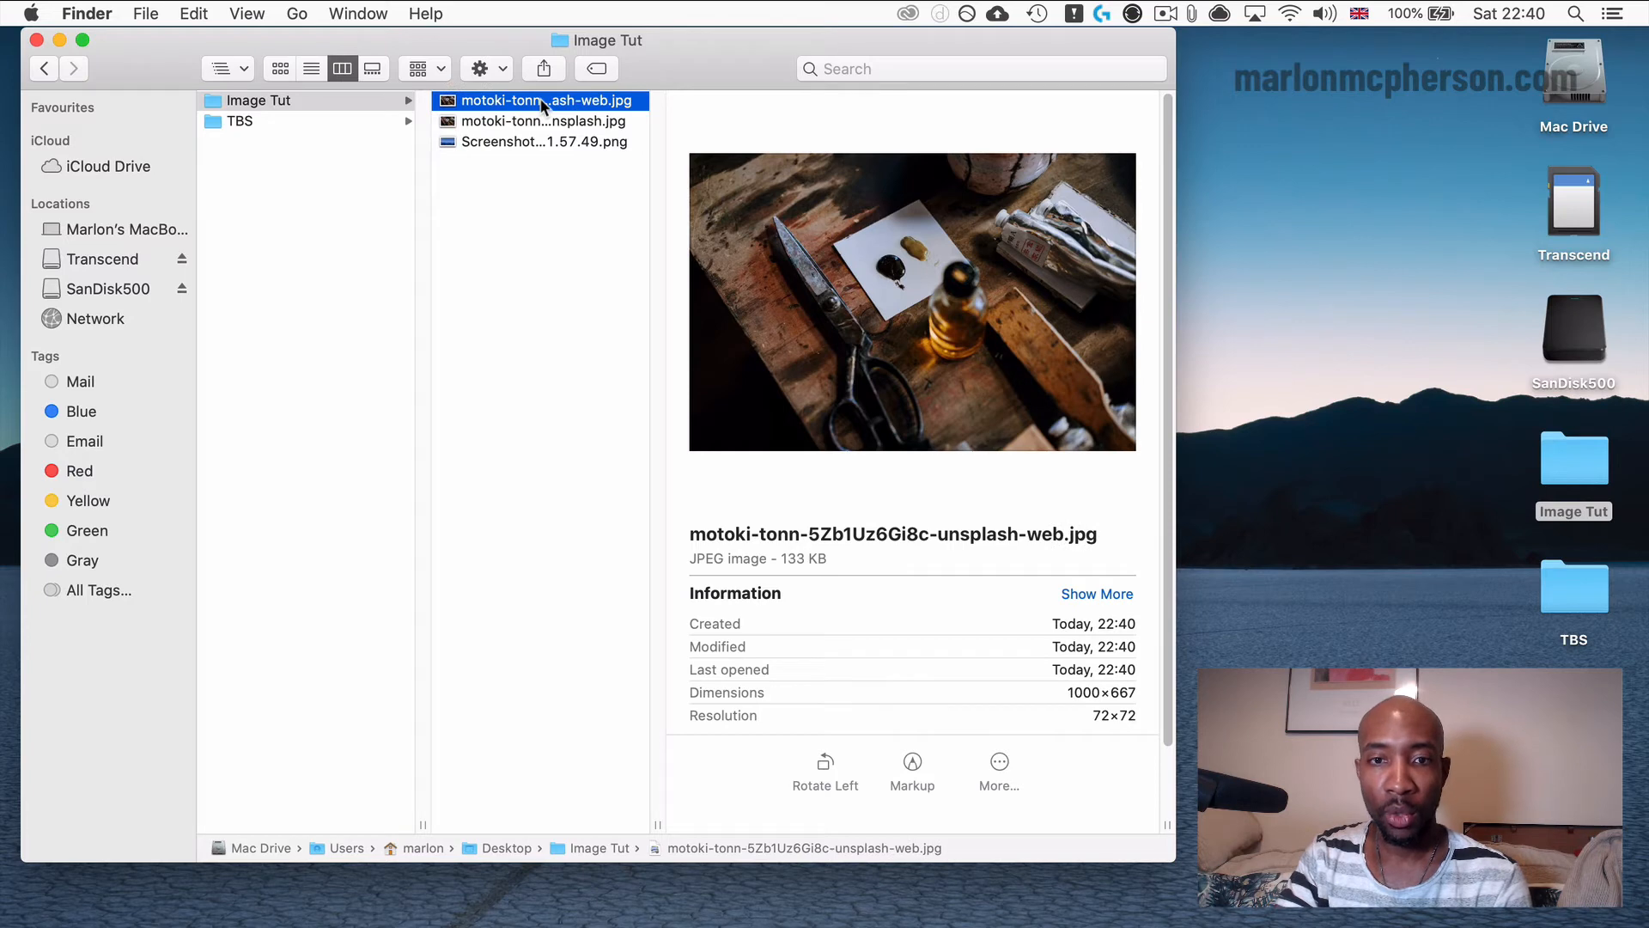
left_click(545, 122)
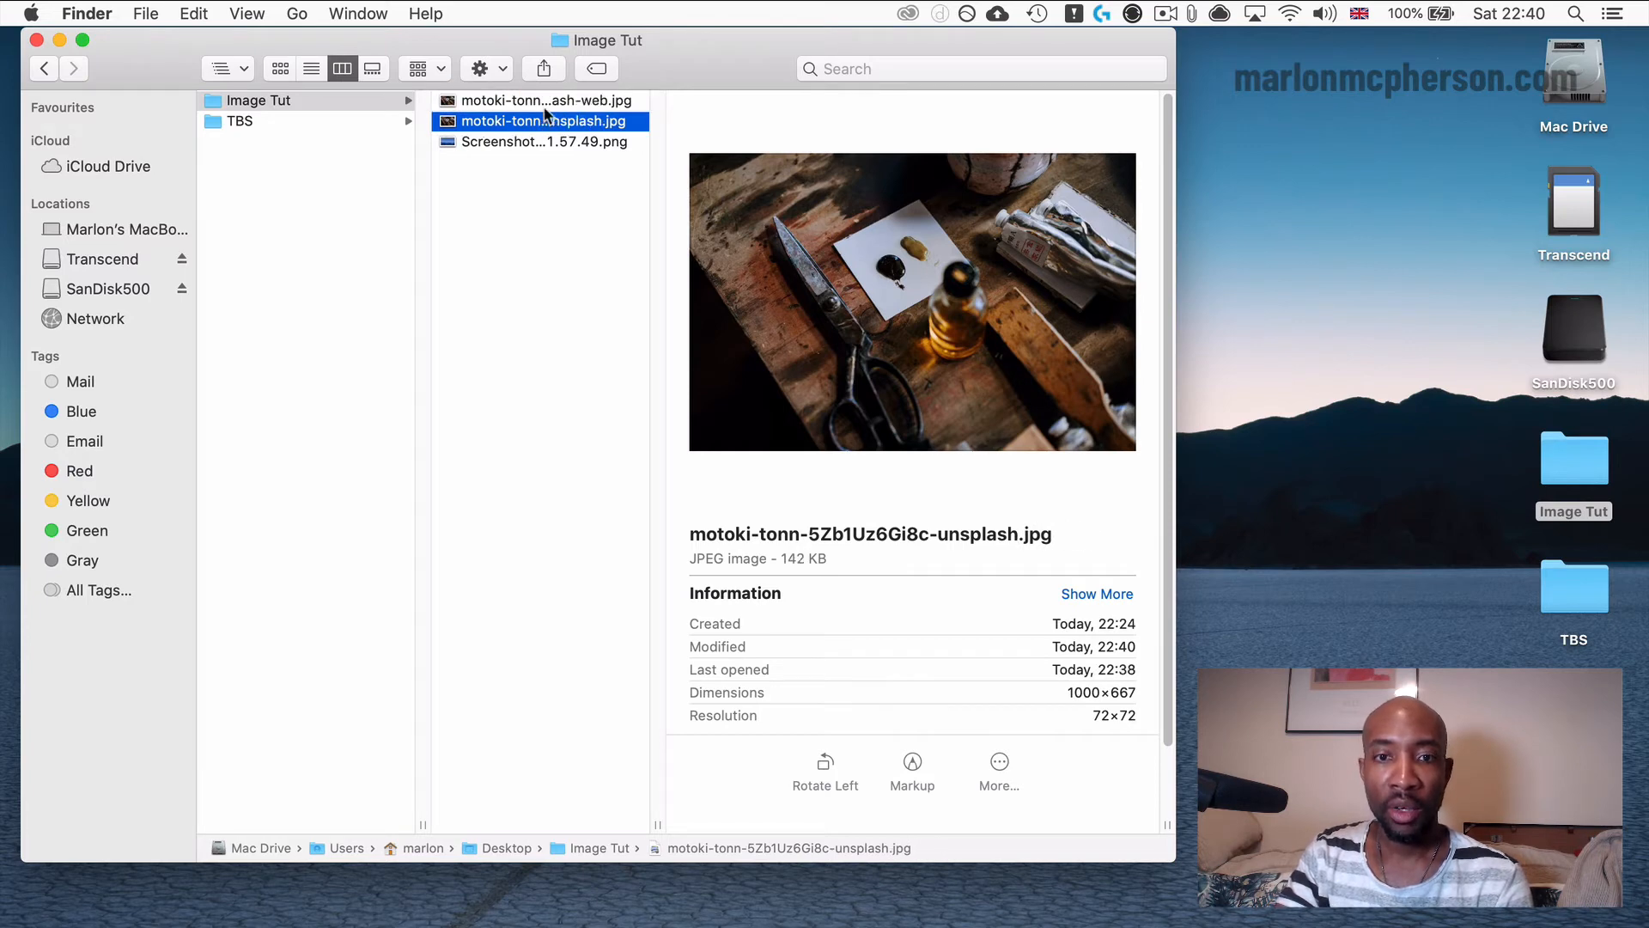
left_click(545, 103)
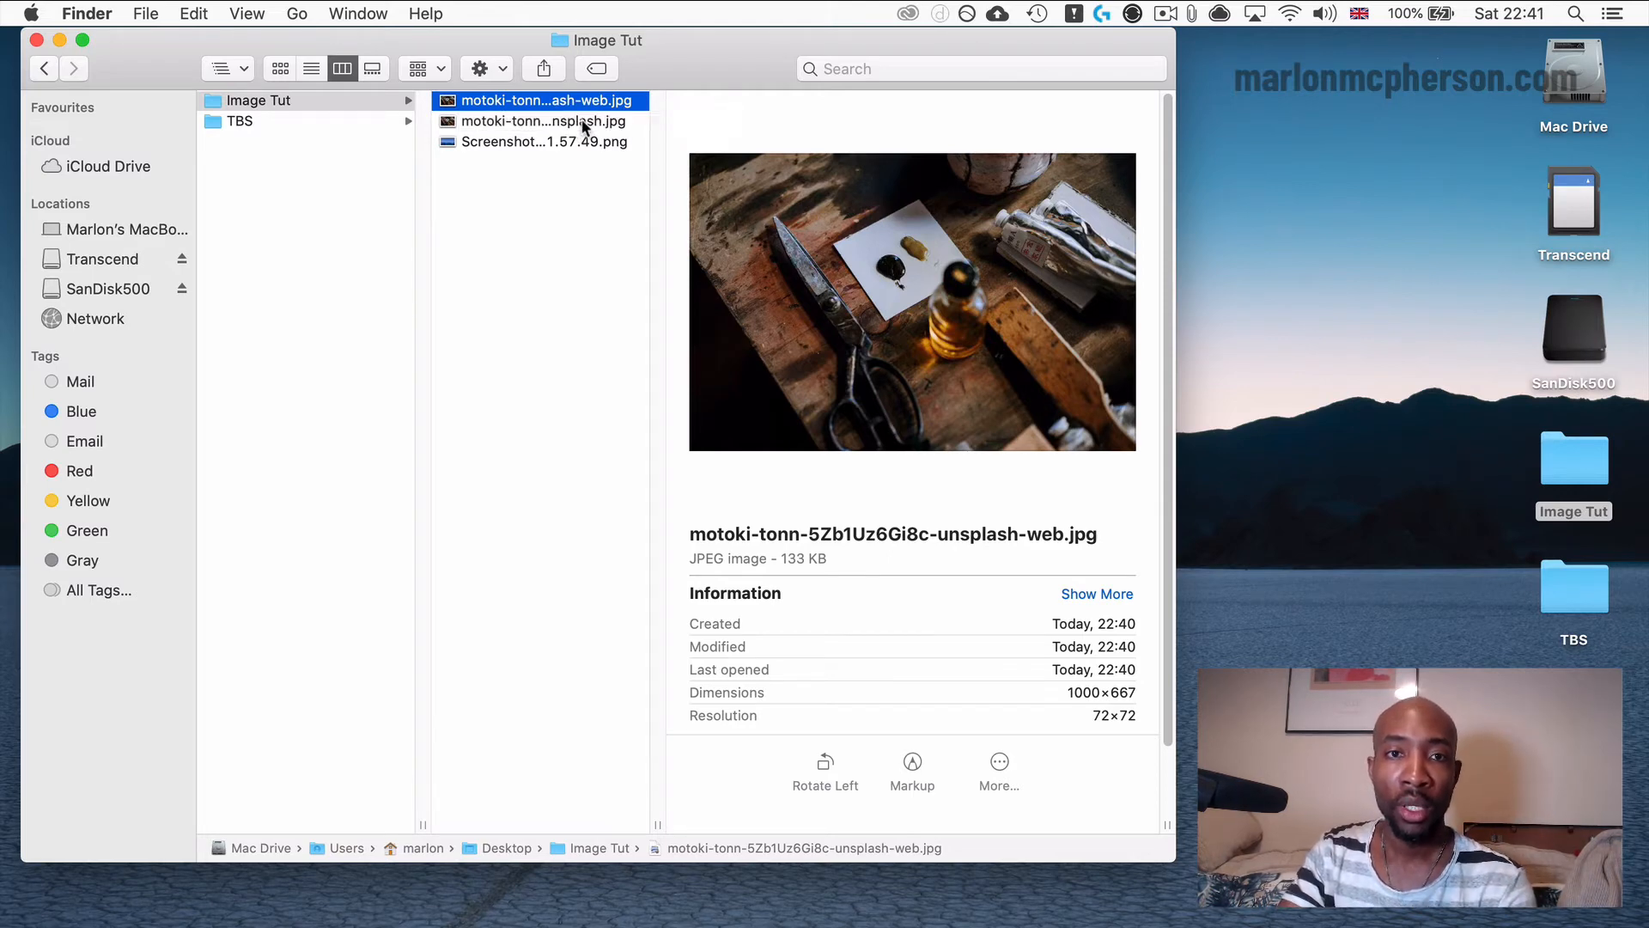
left_click(582, 118)
left_click_drag(806, 556, 777, 557)
left_click(573, 103)
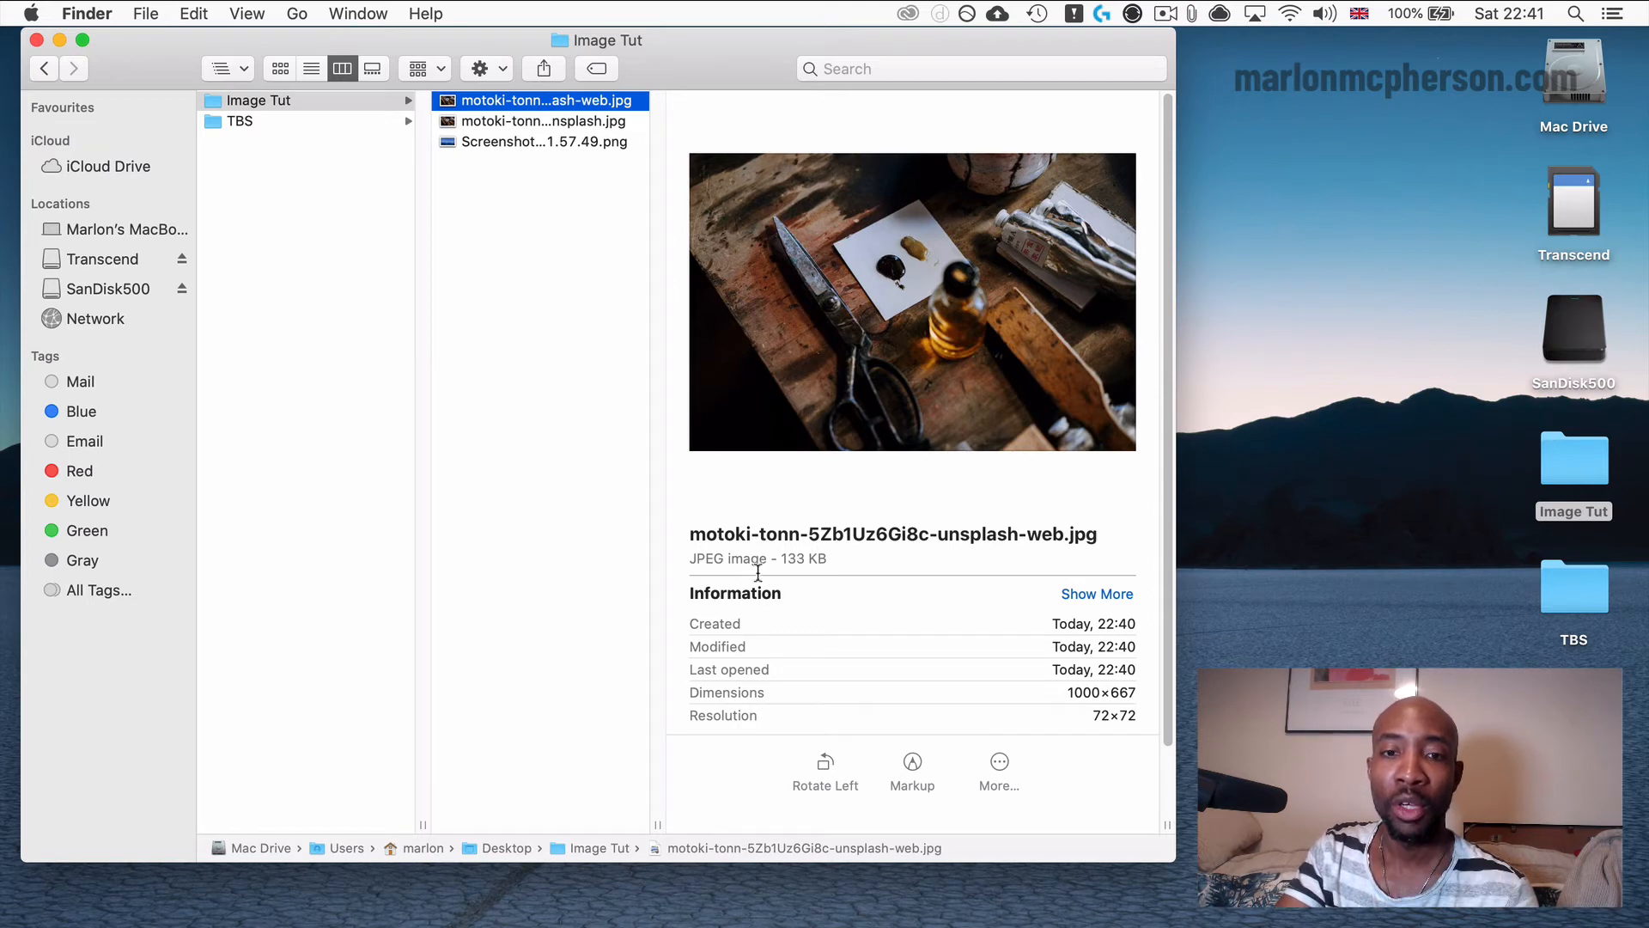
Open the exported web JPEG in a widened Preview window to check its visual quality, and quit Preview.
double_click(488, 101)
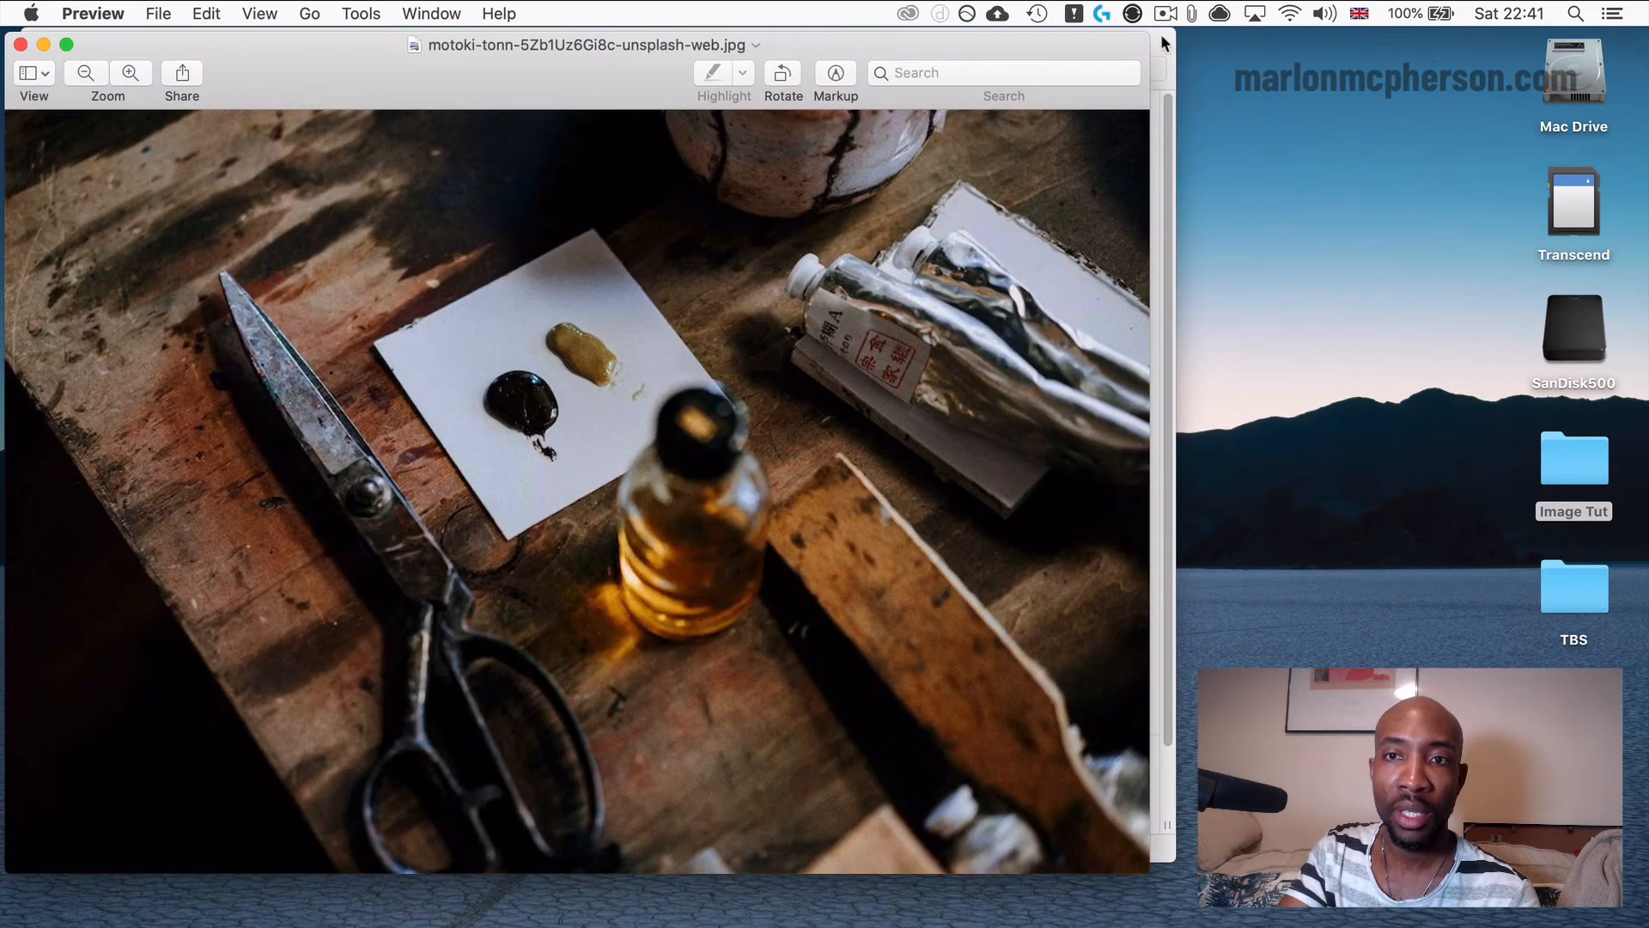
left_click_drag(1173, 29, 1594, 7)
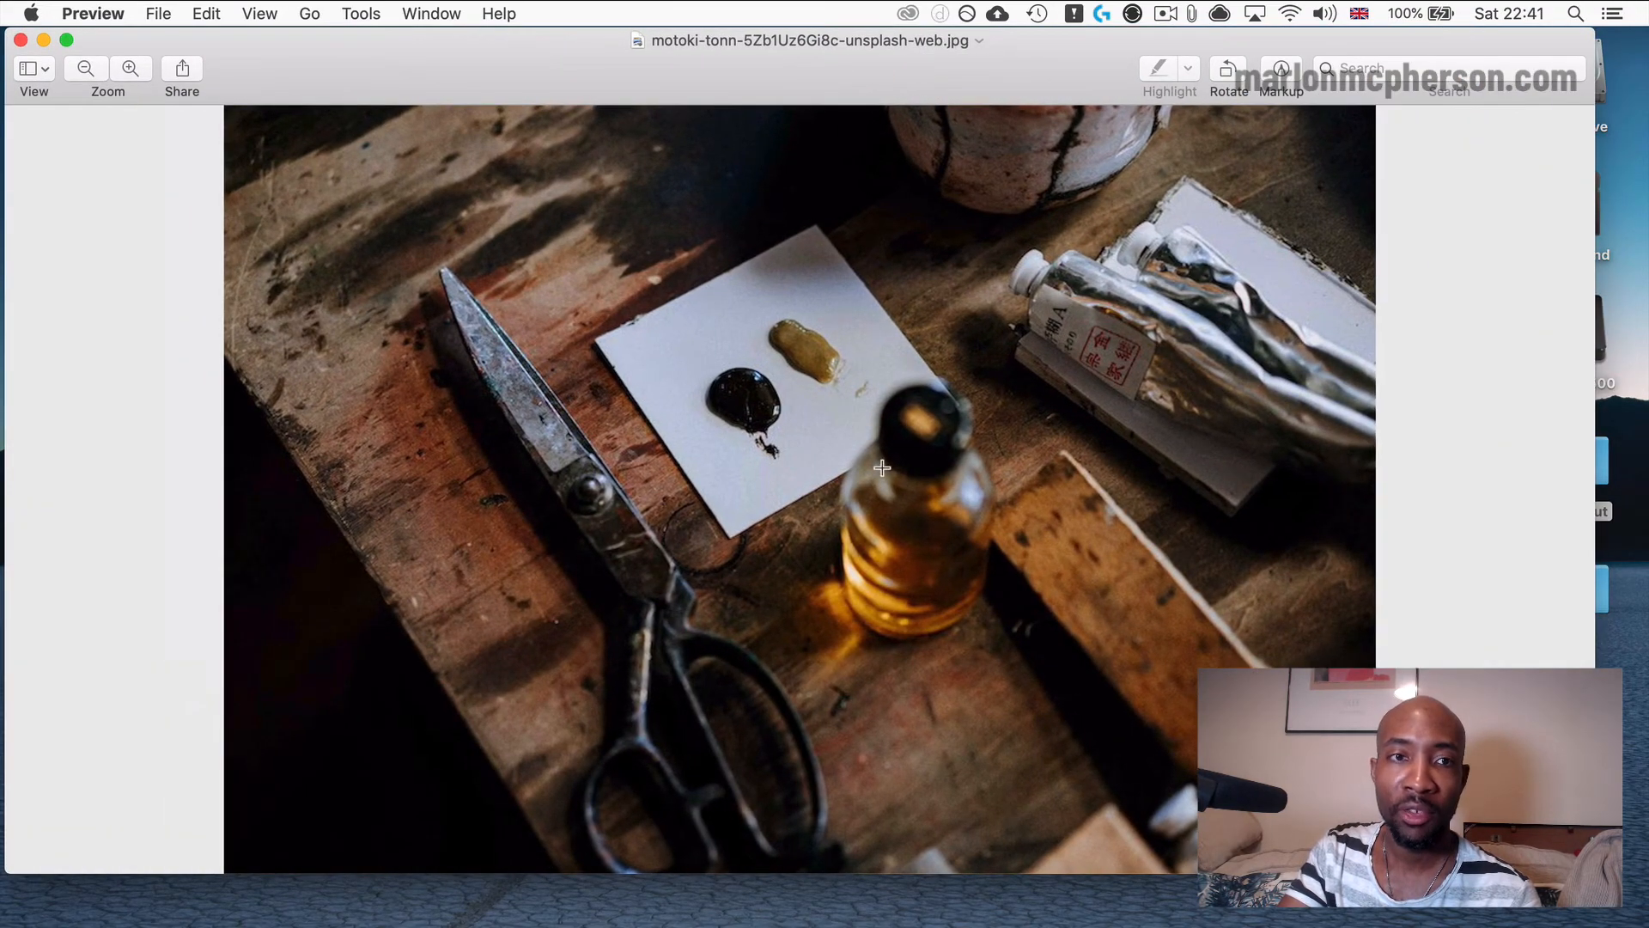
key("cmd+q")
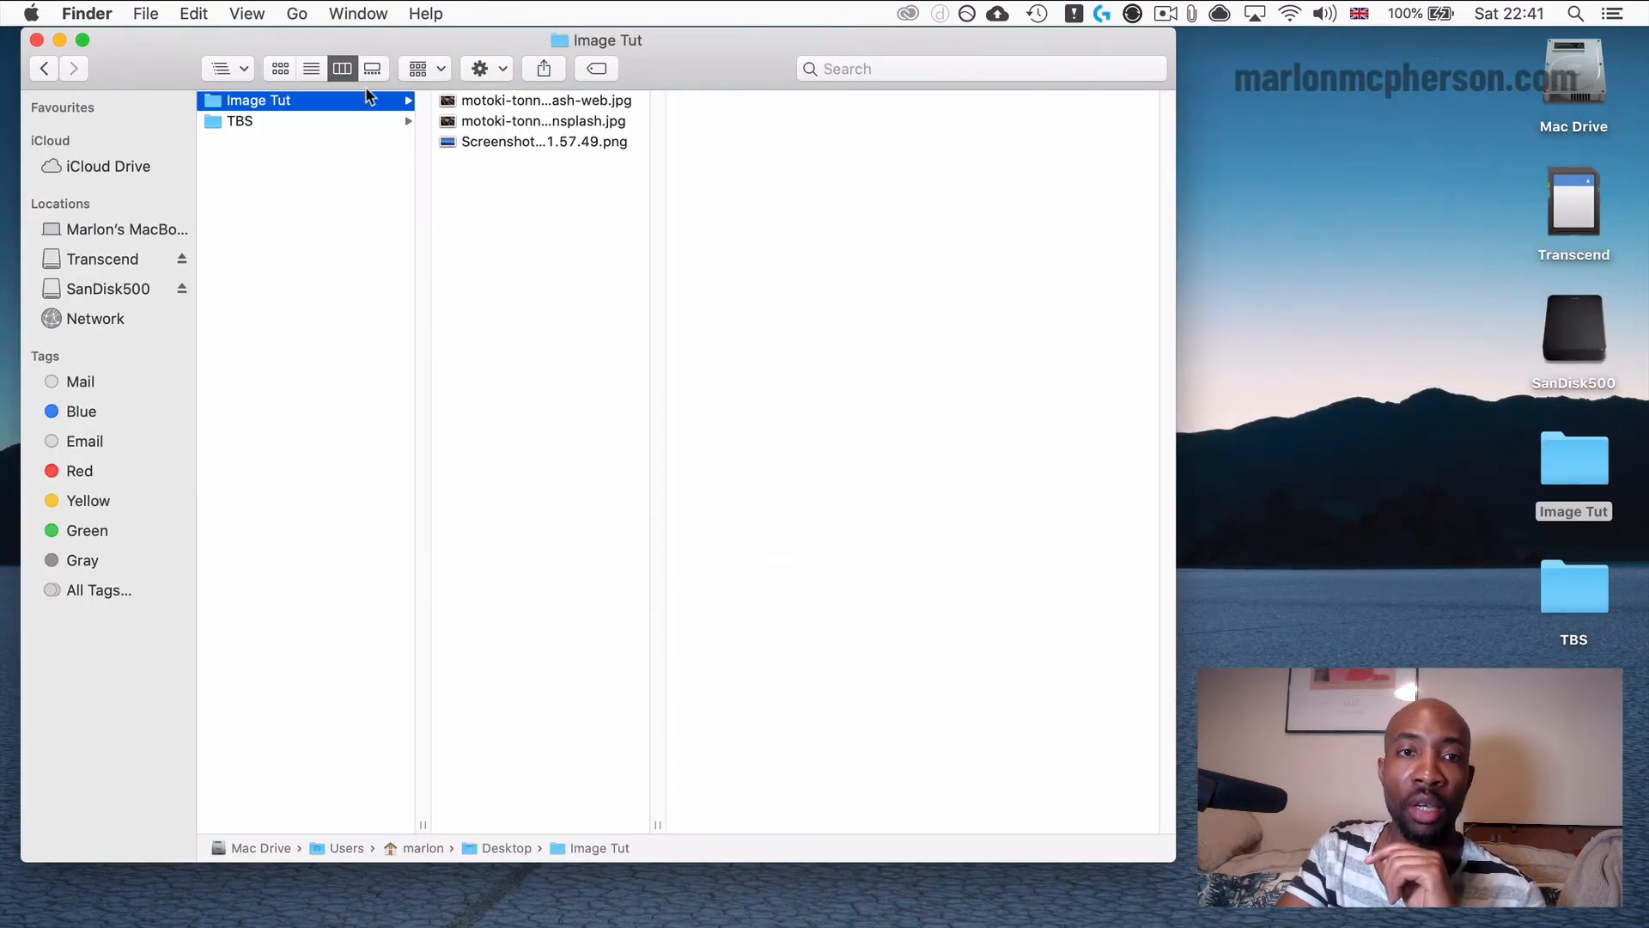
Preview the PNG screenshot in the Image Tut folder beside the browser and upload it to the ImageResizer.com page.
left_click(483, 143)
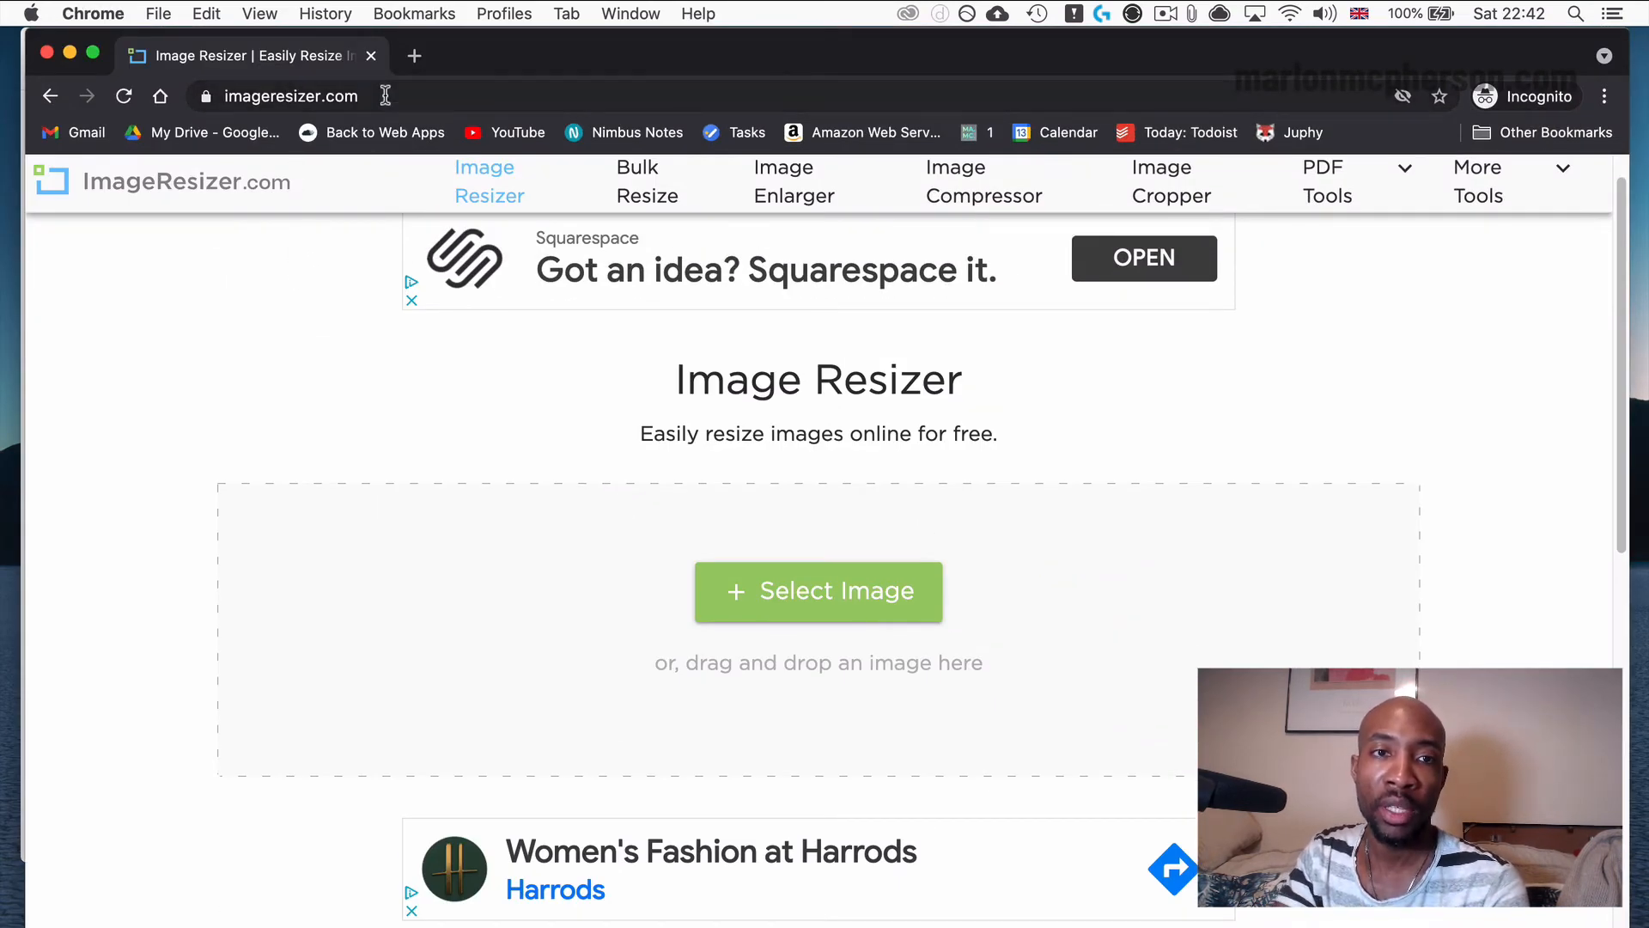
scroll(483, 497, "up", 1)
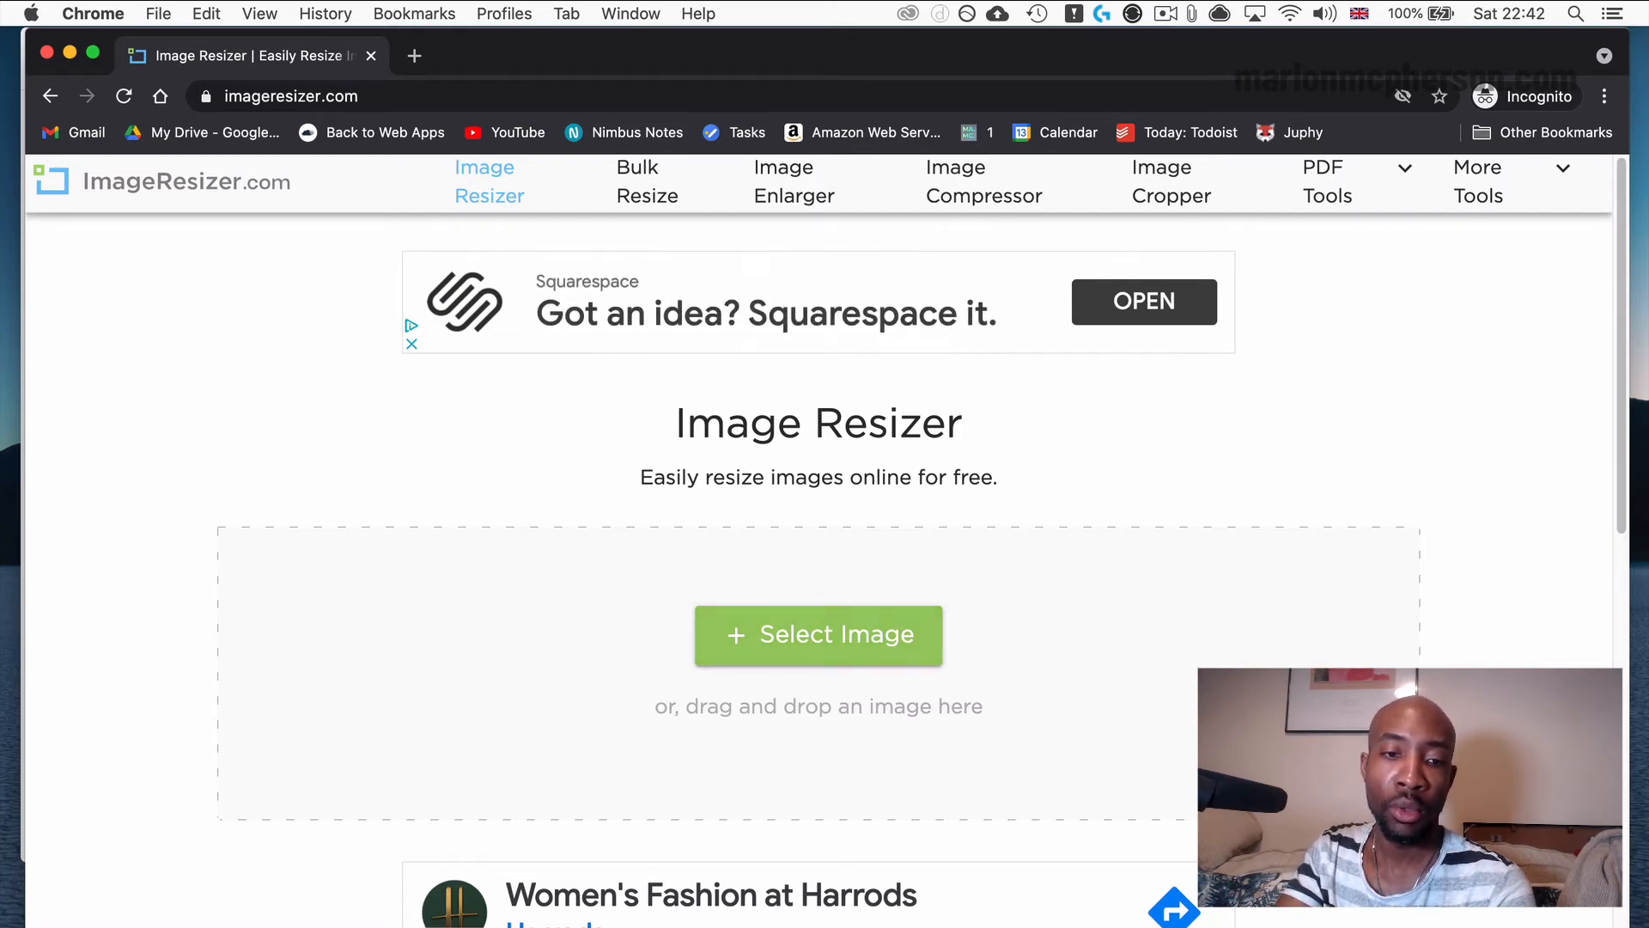
left_click(228, 924)
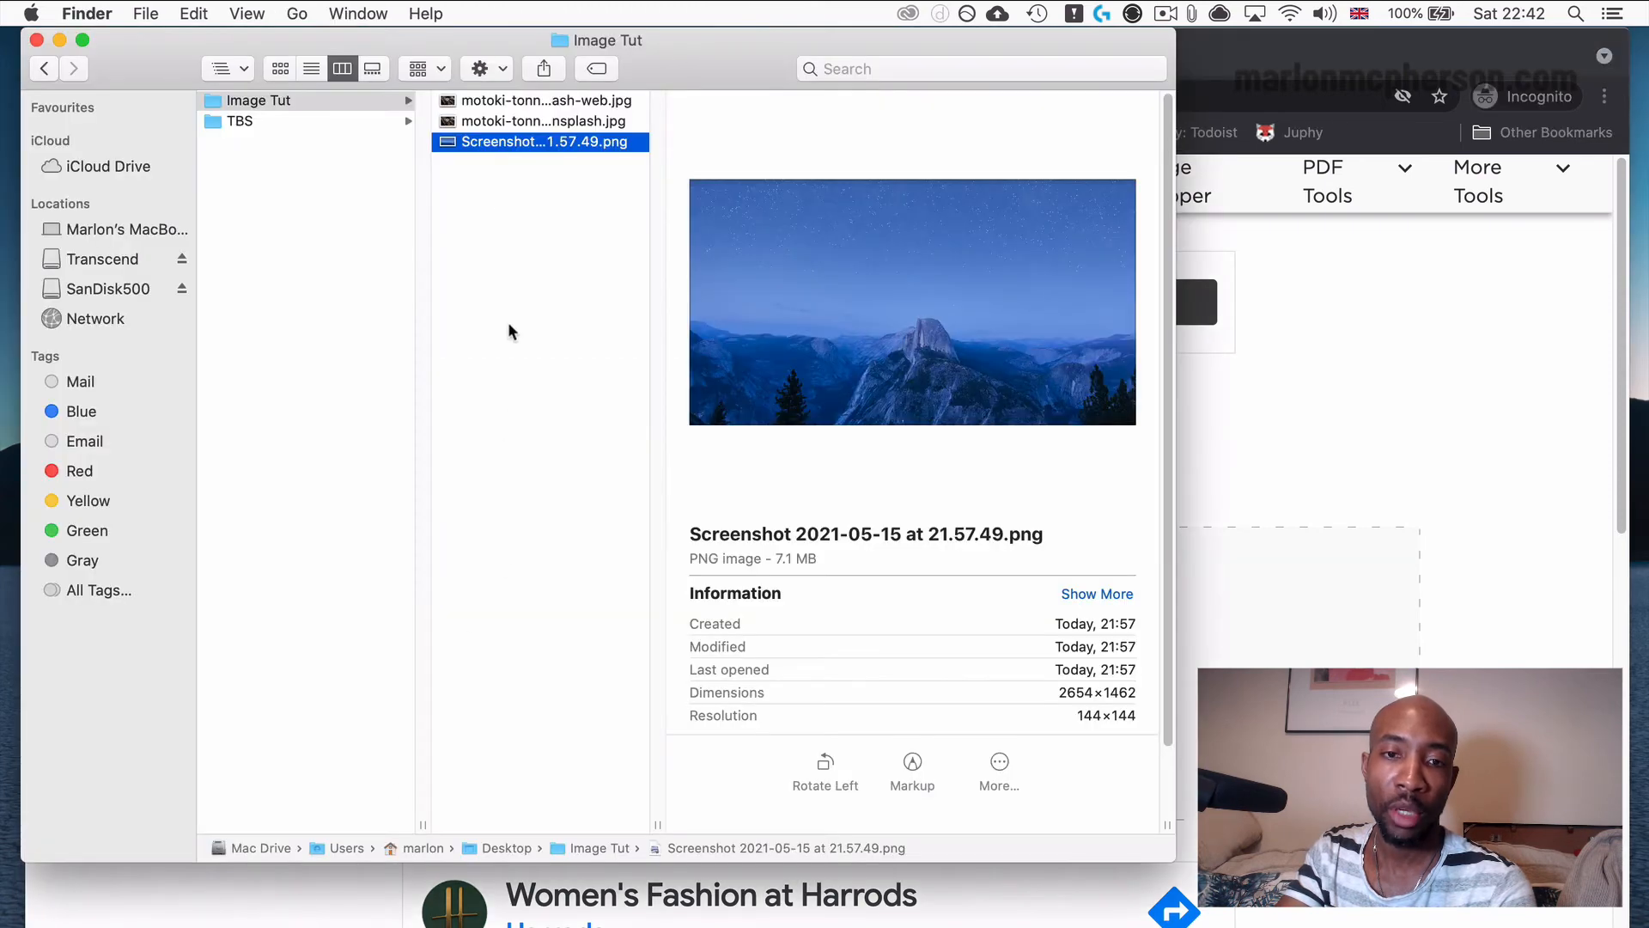
left_click_drag(551, 38, 1521, 98)
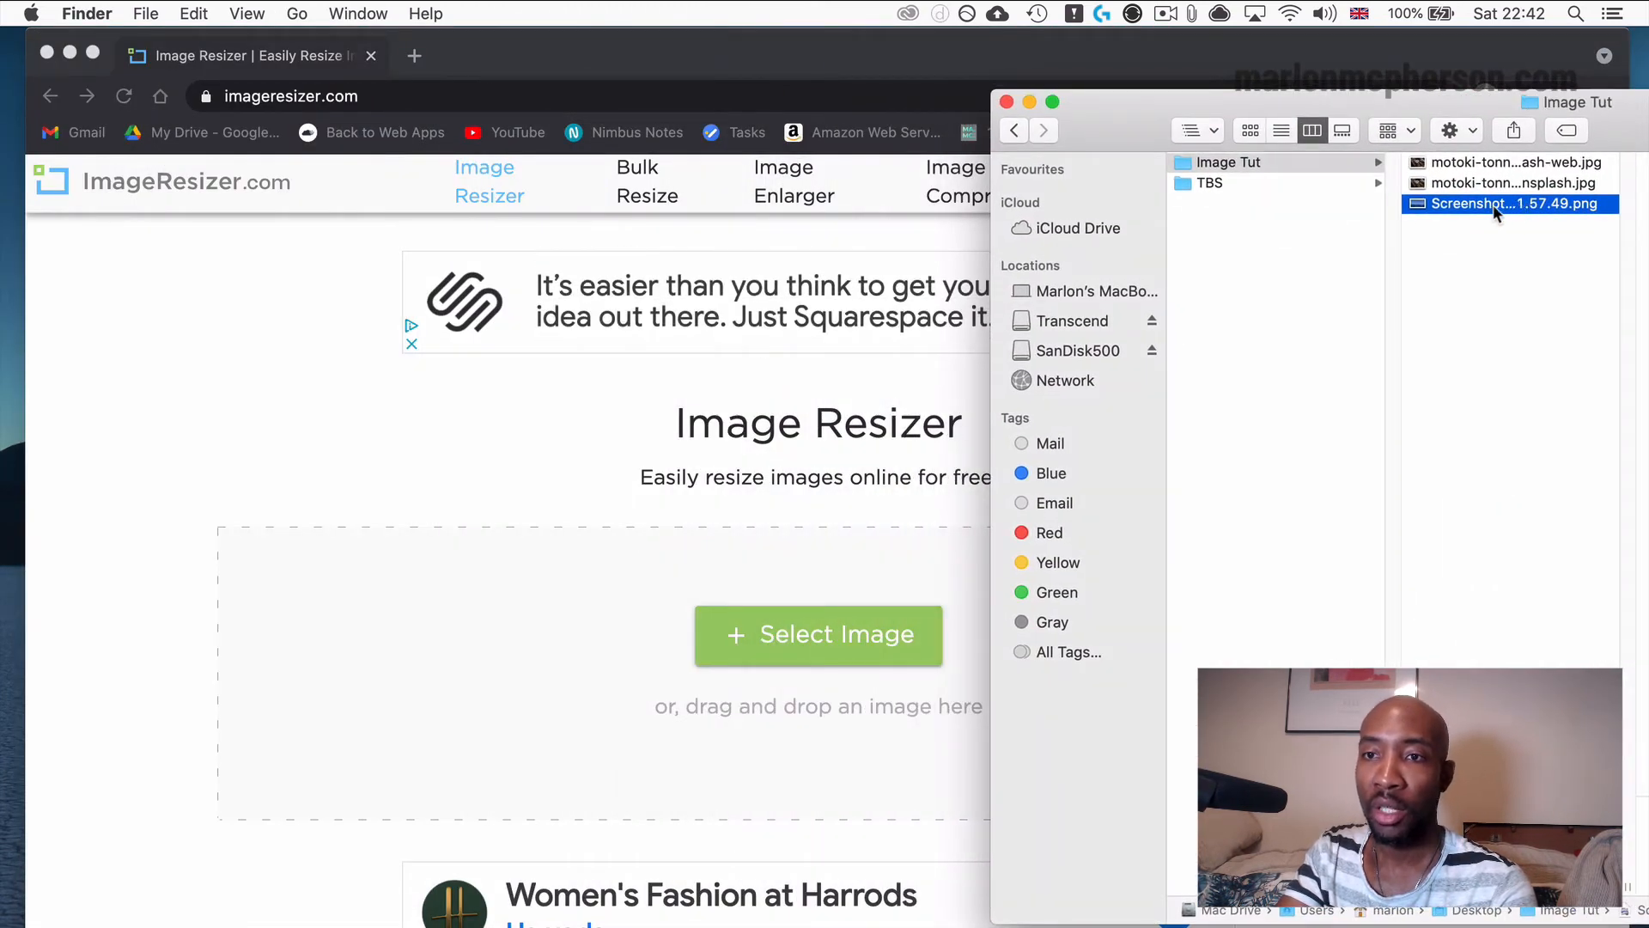
key("space")
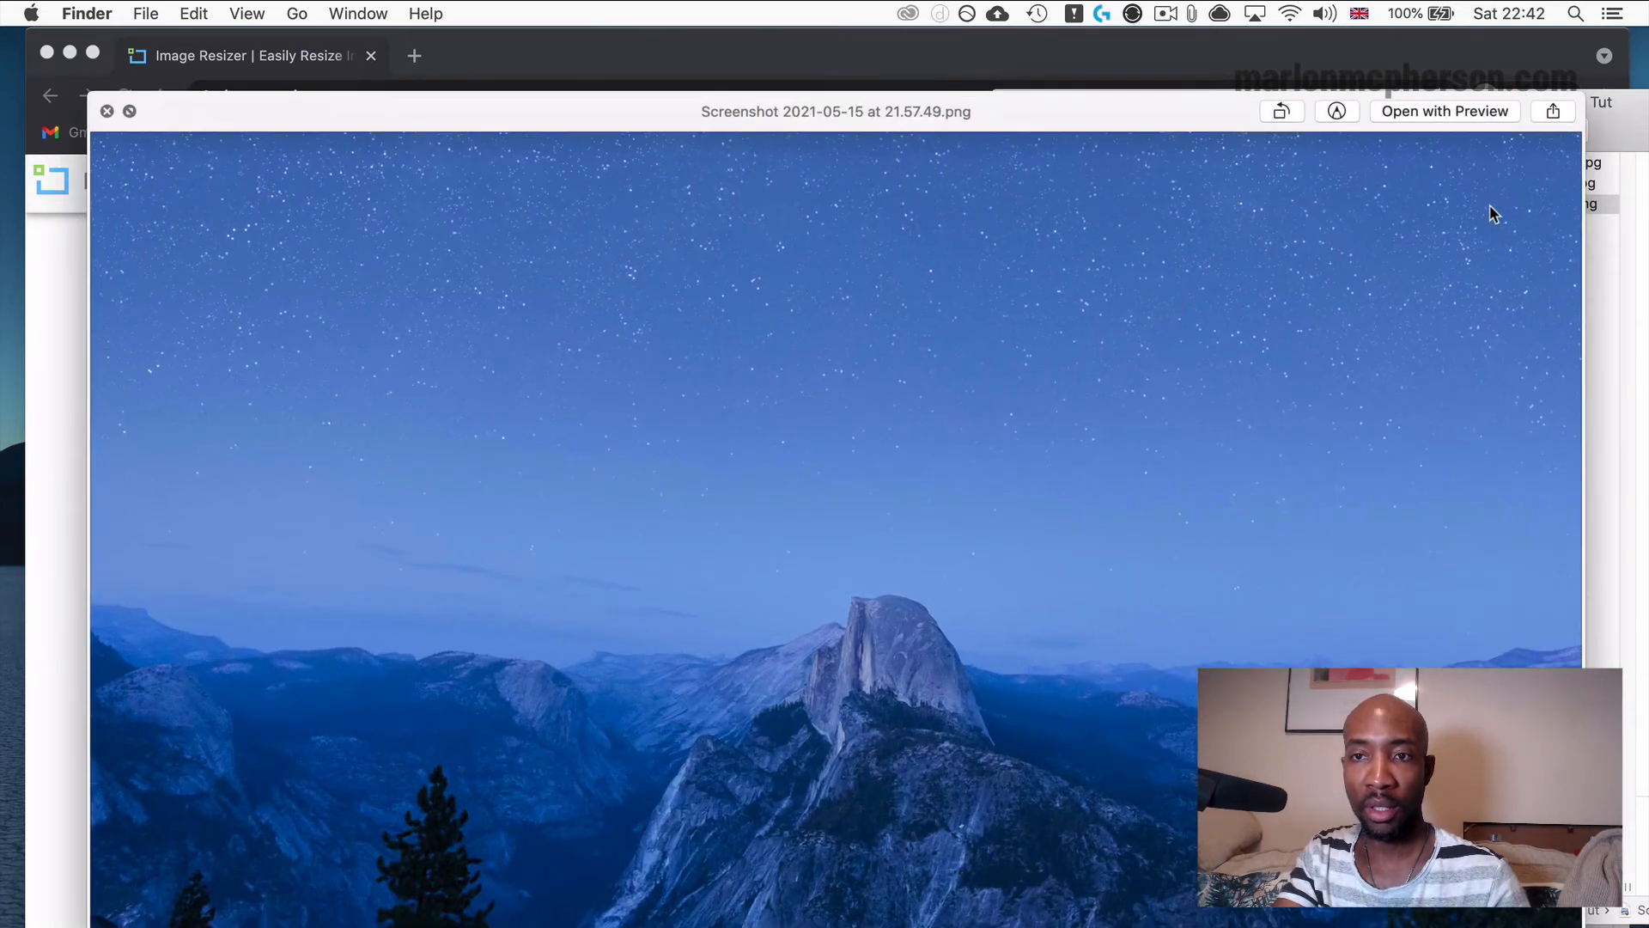
key("space")
left_click_drag(1489, 206, 699, 607)
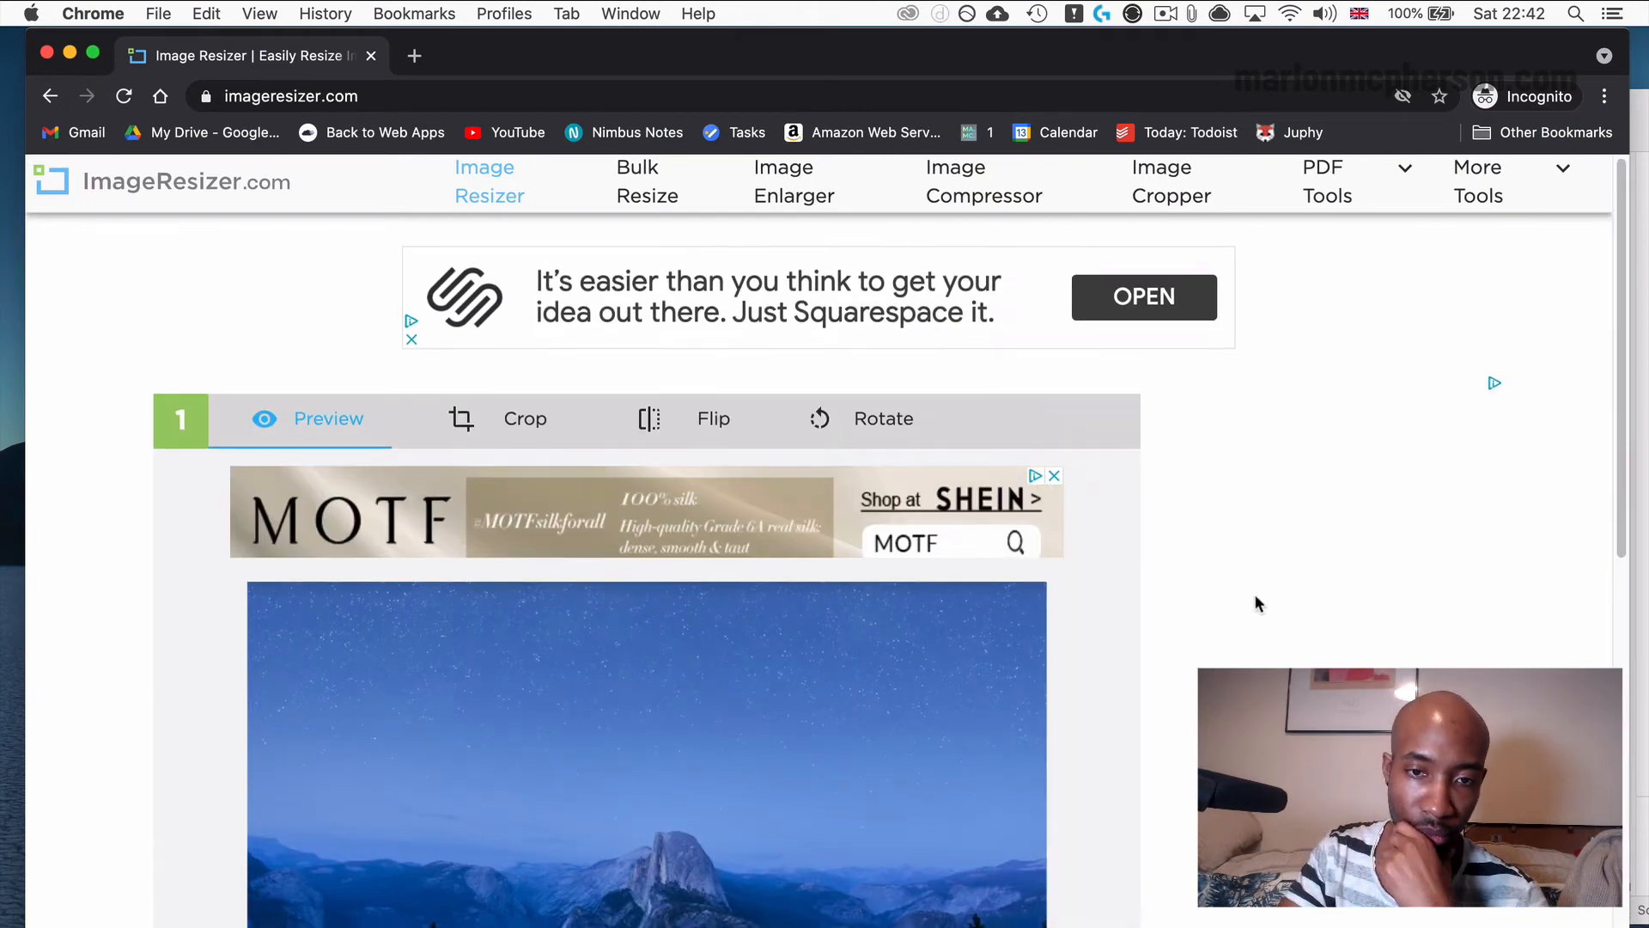
Start cropping the uploaded image and enlarge the freeform crop area to about 1990 × 1096 pixels.
scroll(1256, 603, "down", 1)
scroll(1256, 603, "down", 5)
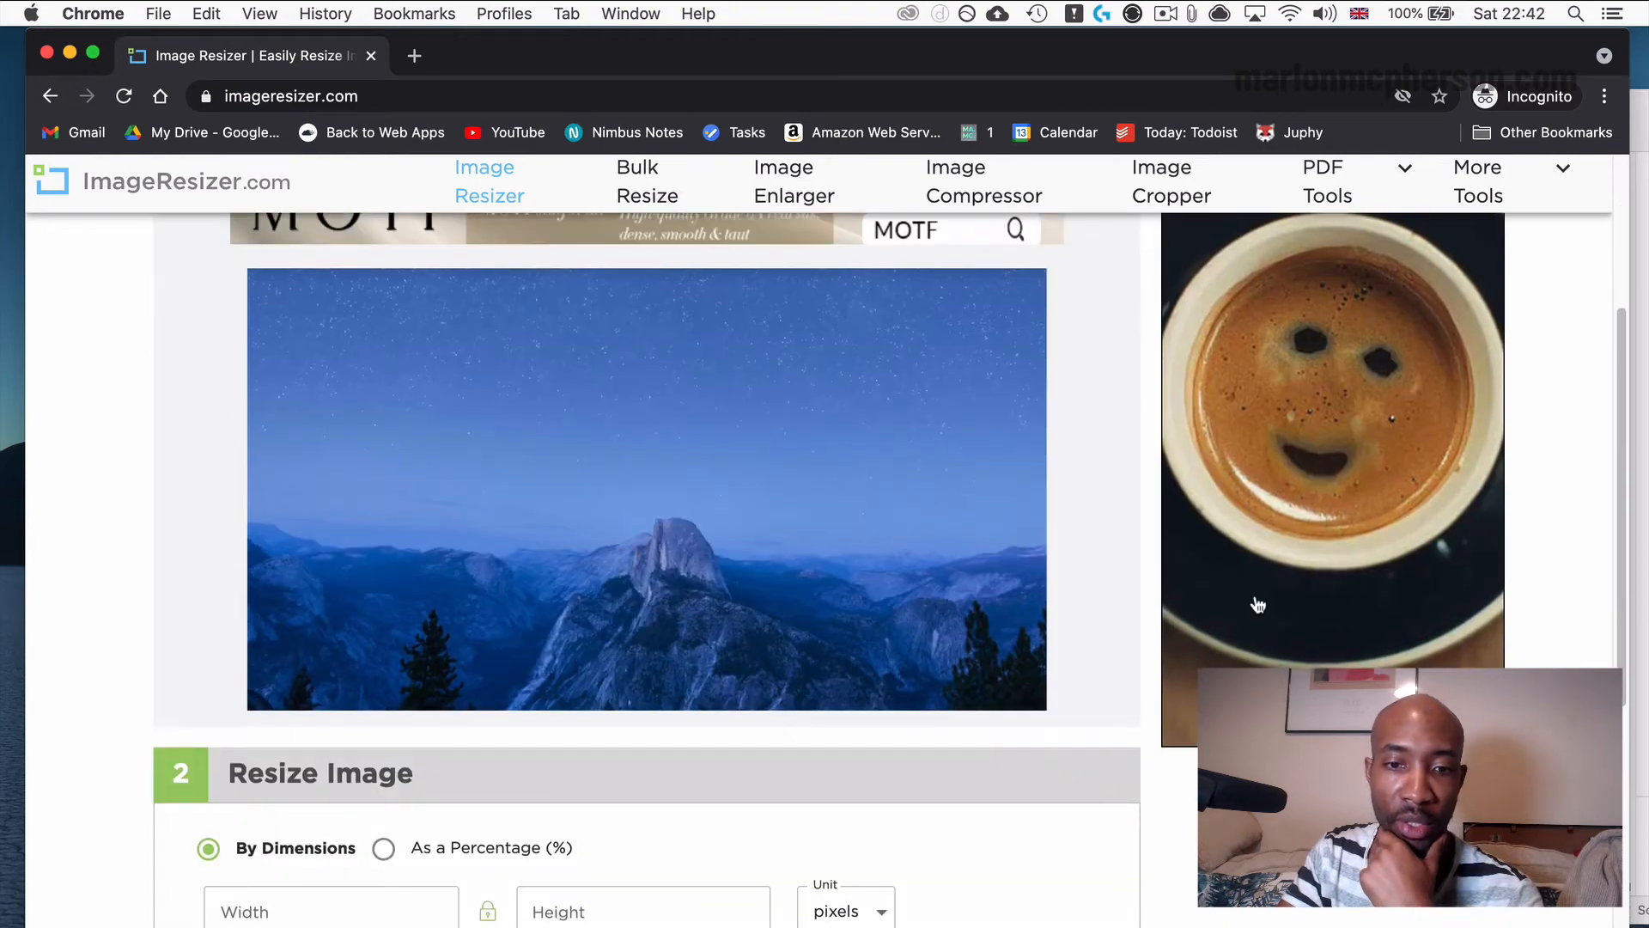
scroll(515, 499, "up", 2)
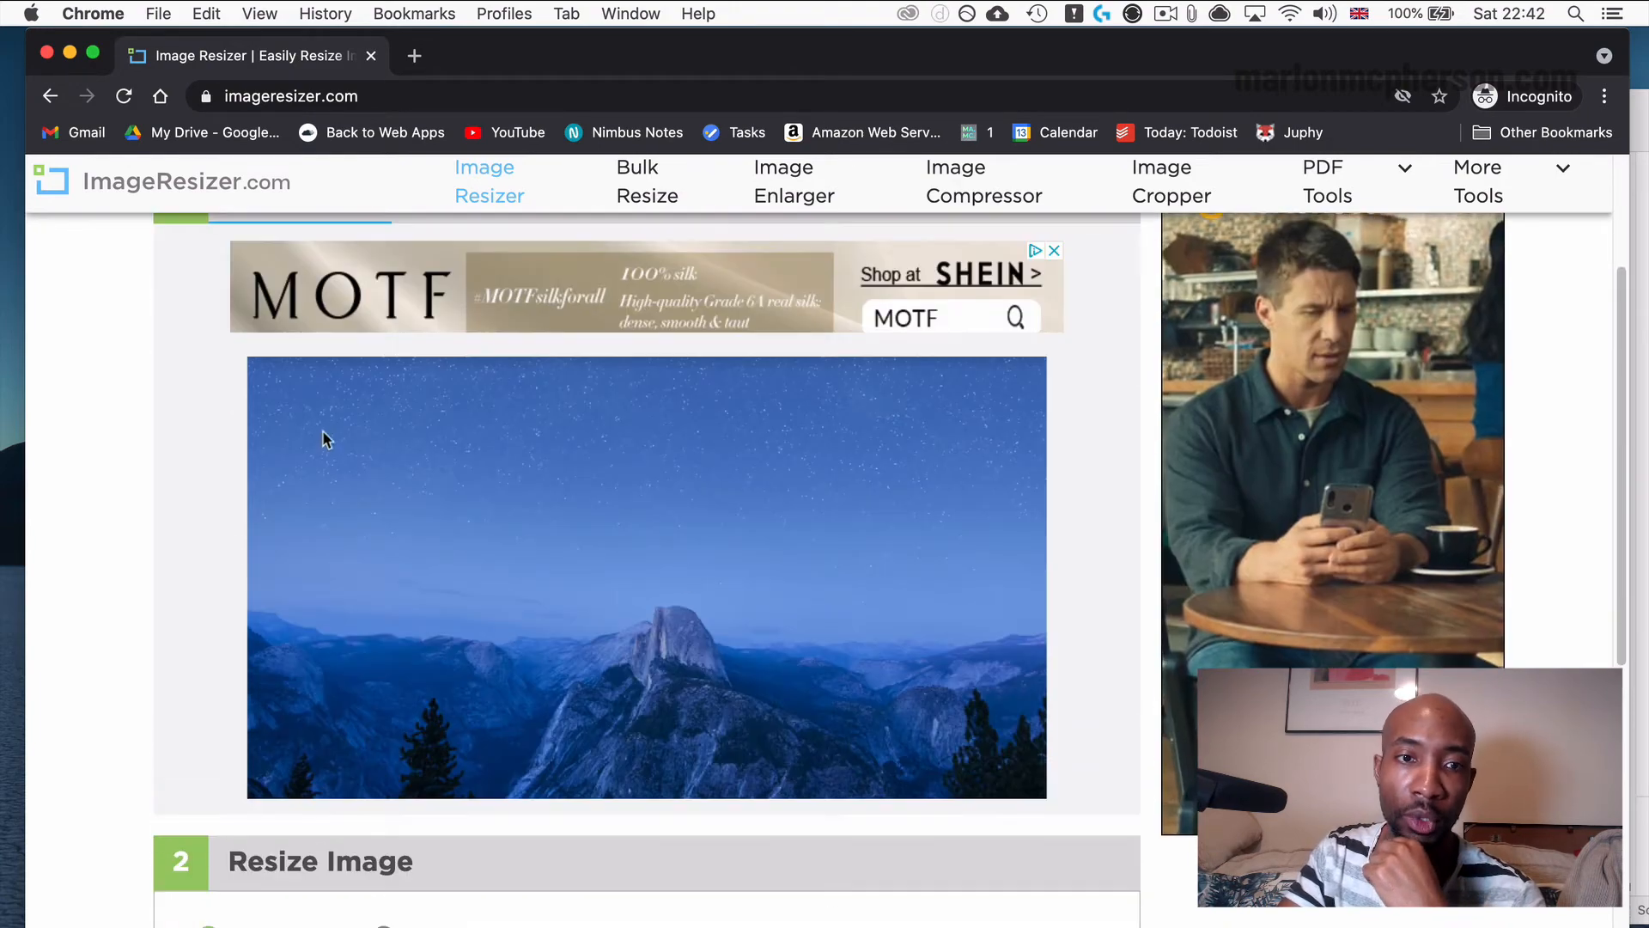
scroll(384, 477, "up", 3)
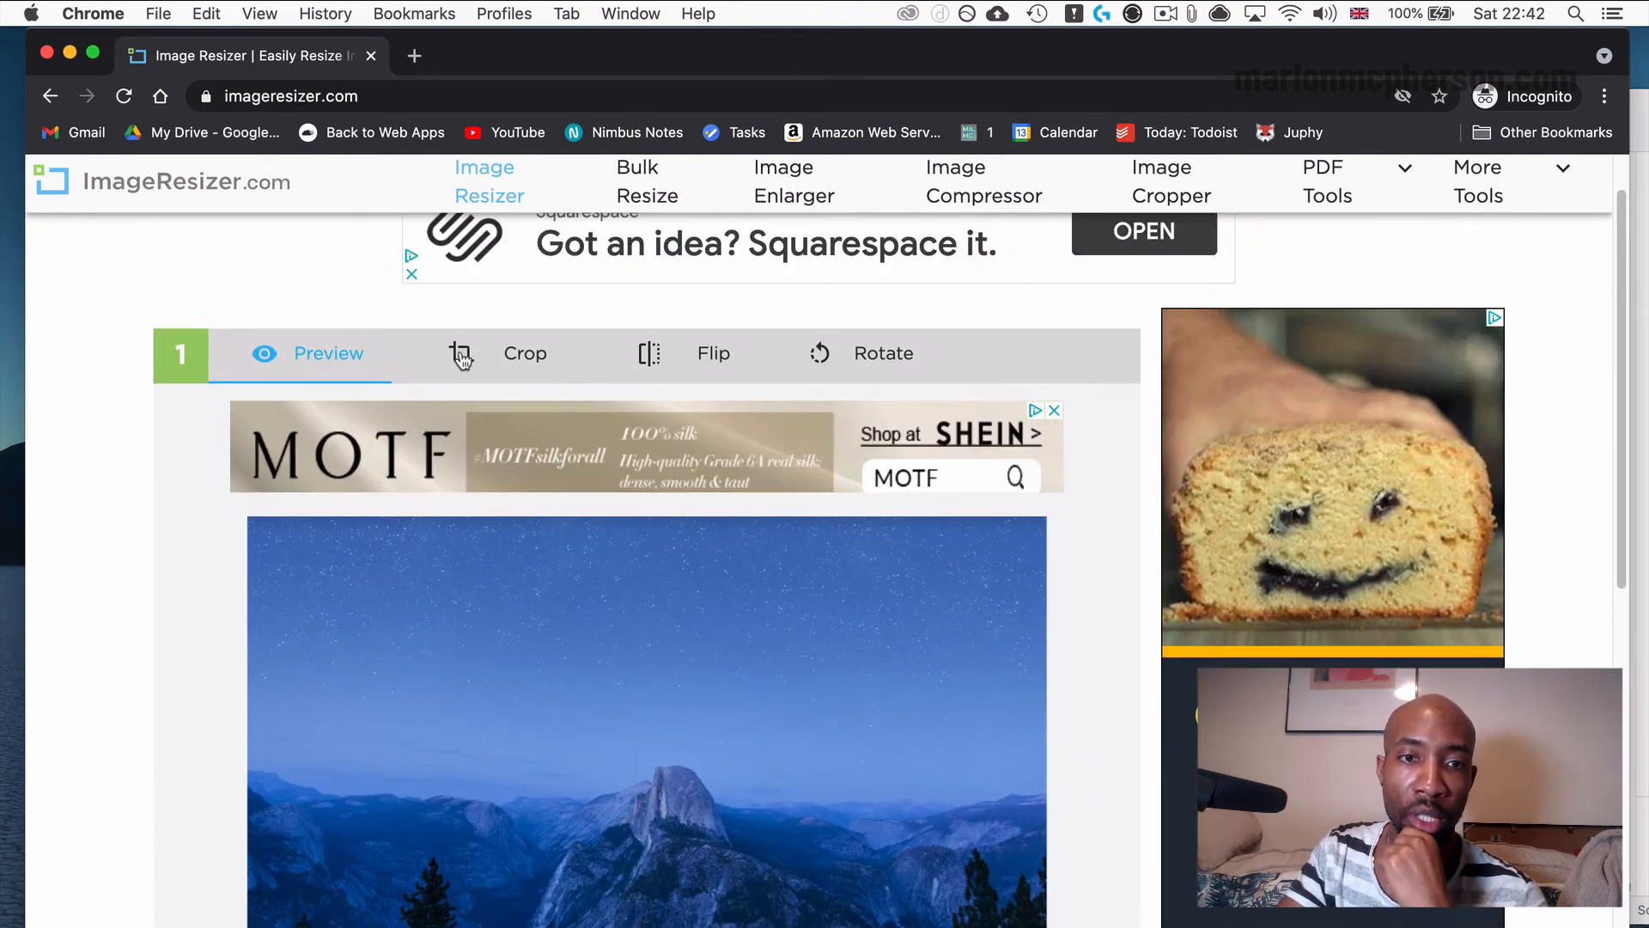
left_click(461, 356)
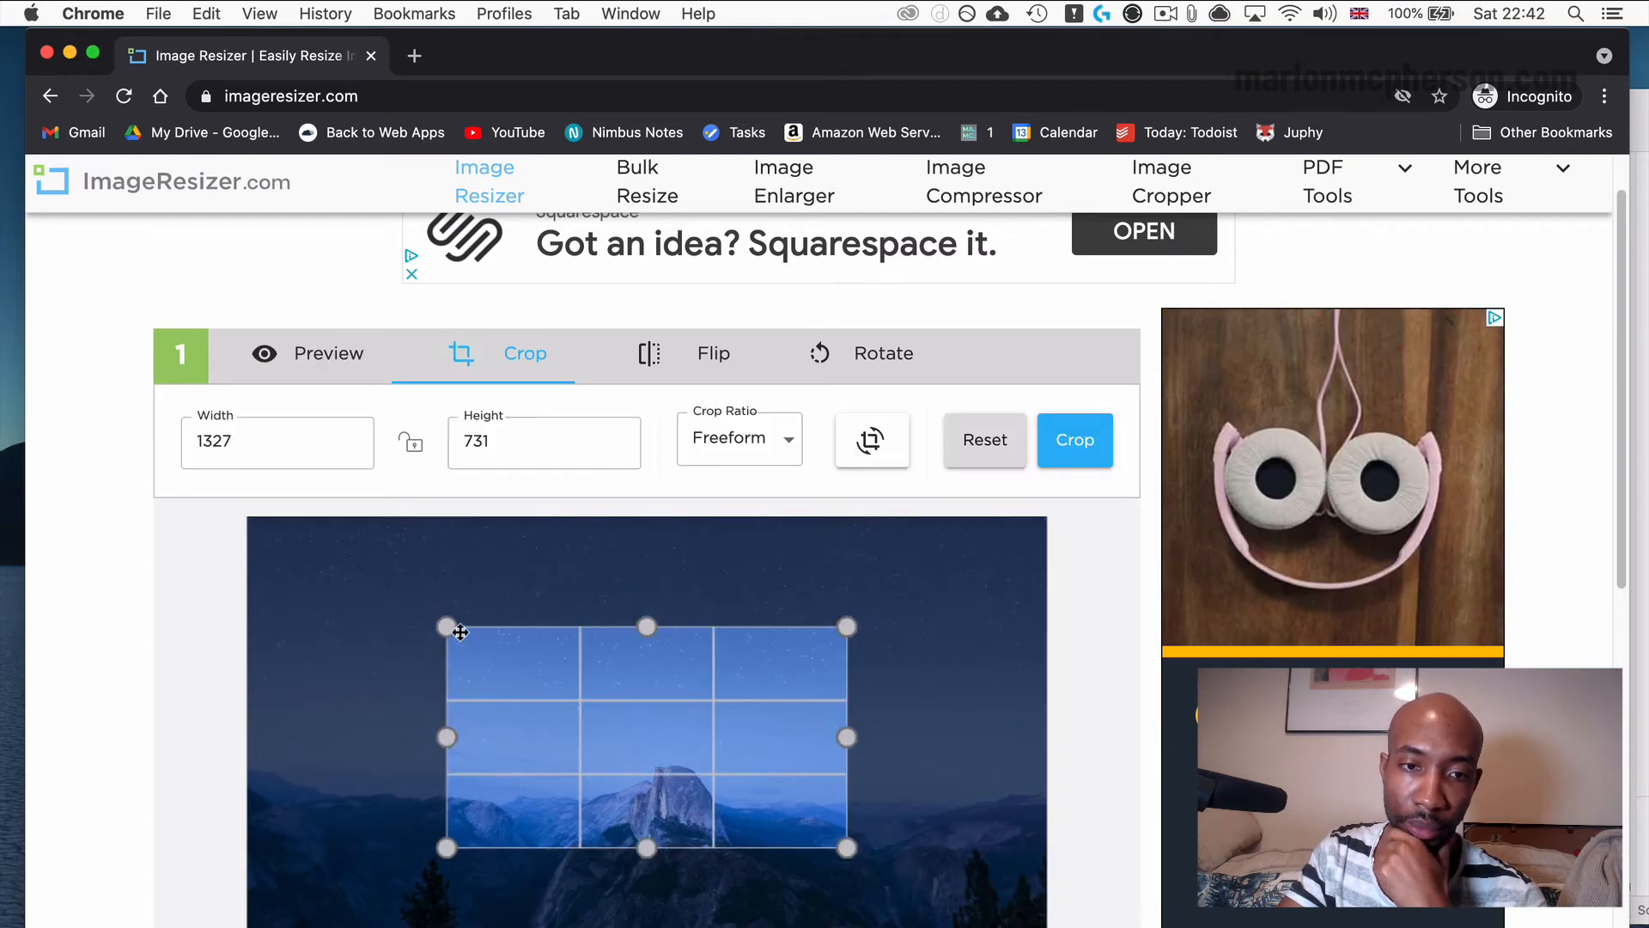
left_click_drag(444, 625, 247, 517)
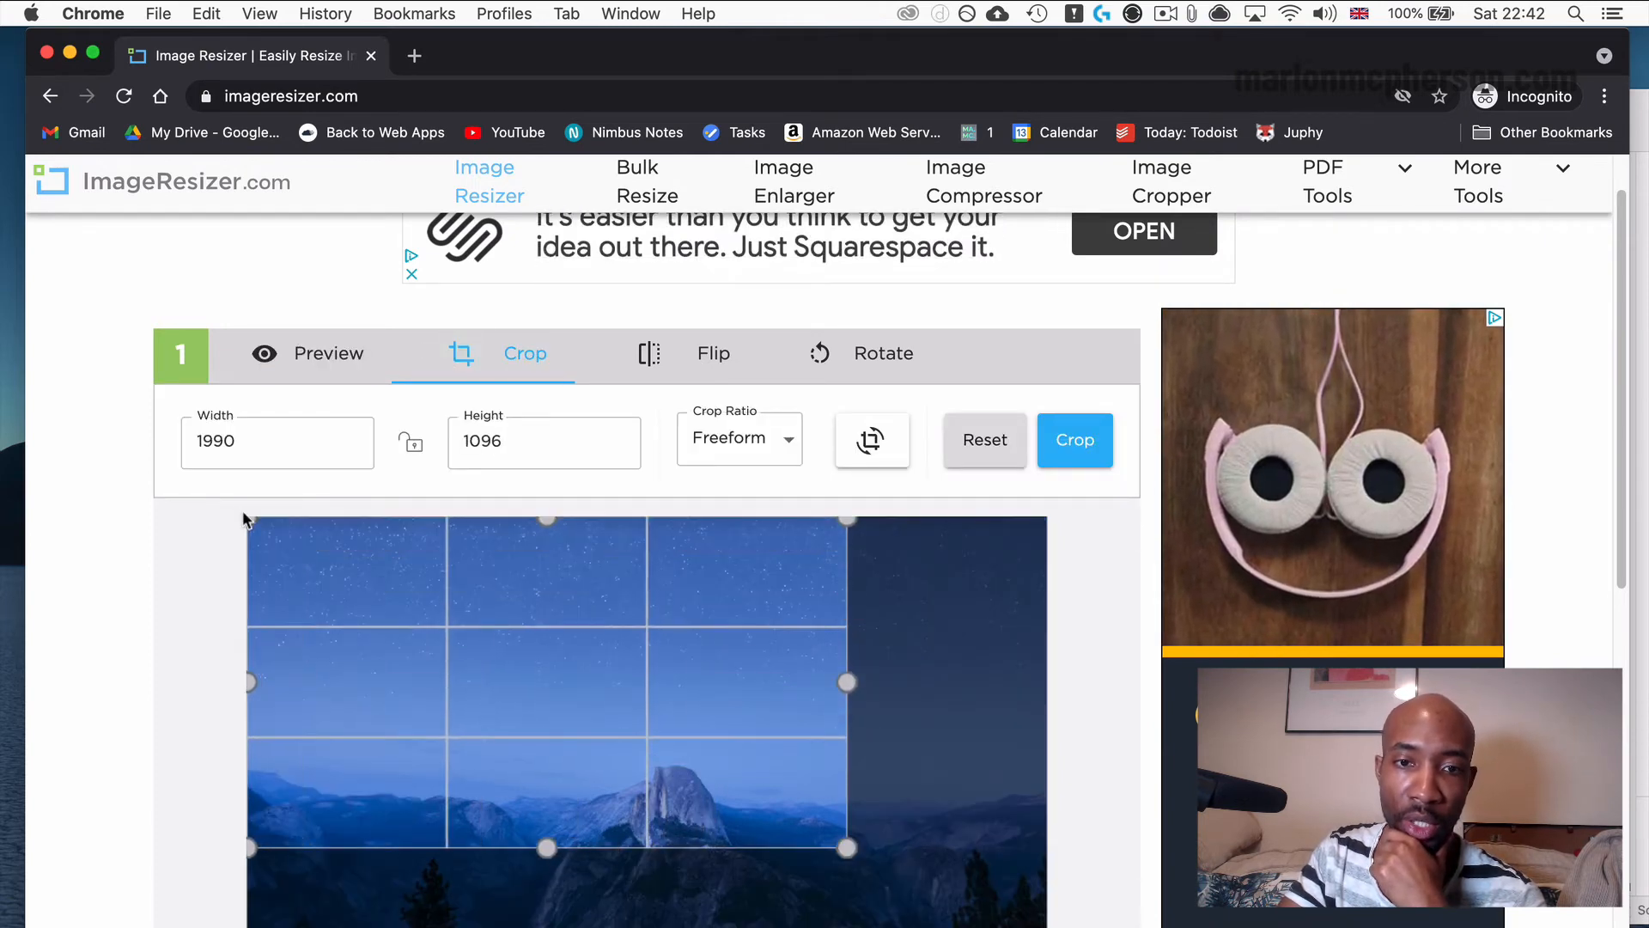
Move the crop area over the lower-left part of the image, keeping the mountain peak inside, and apply the crop.
left_click_drag(756, 707, 829, 721)
scroll(828, 773, "down", 1)
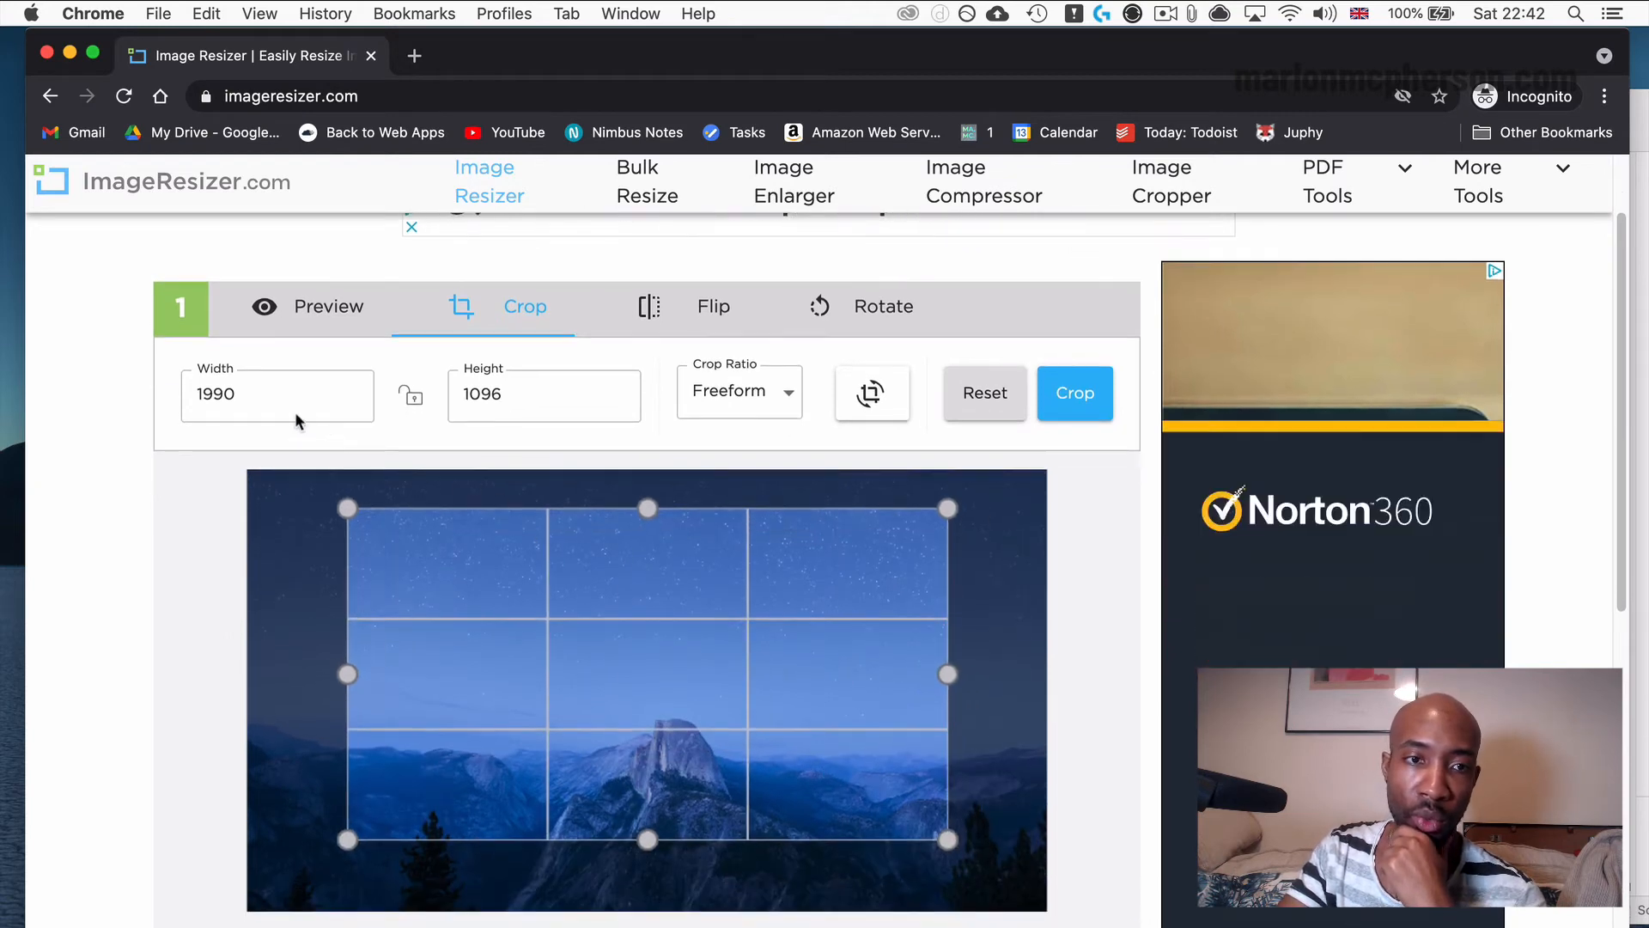
left_click_drag(276, 392, 163, 390)
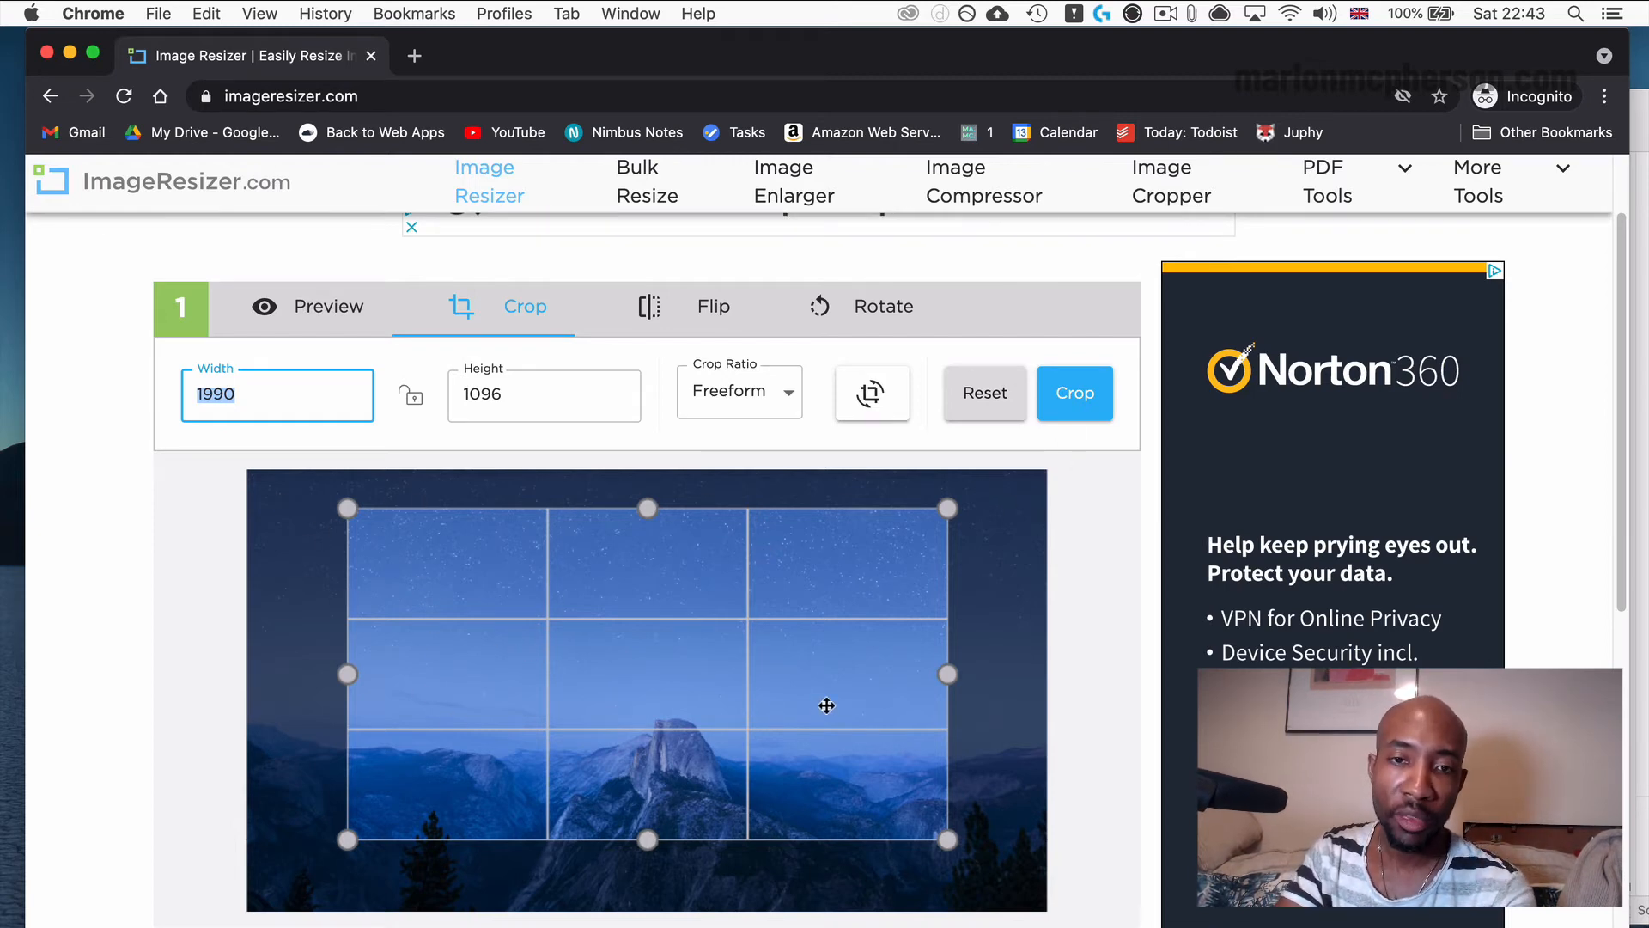
left_click_drag(618, 703, 503, 759)
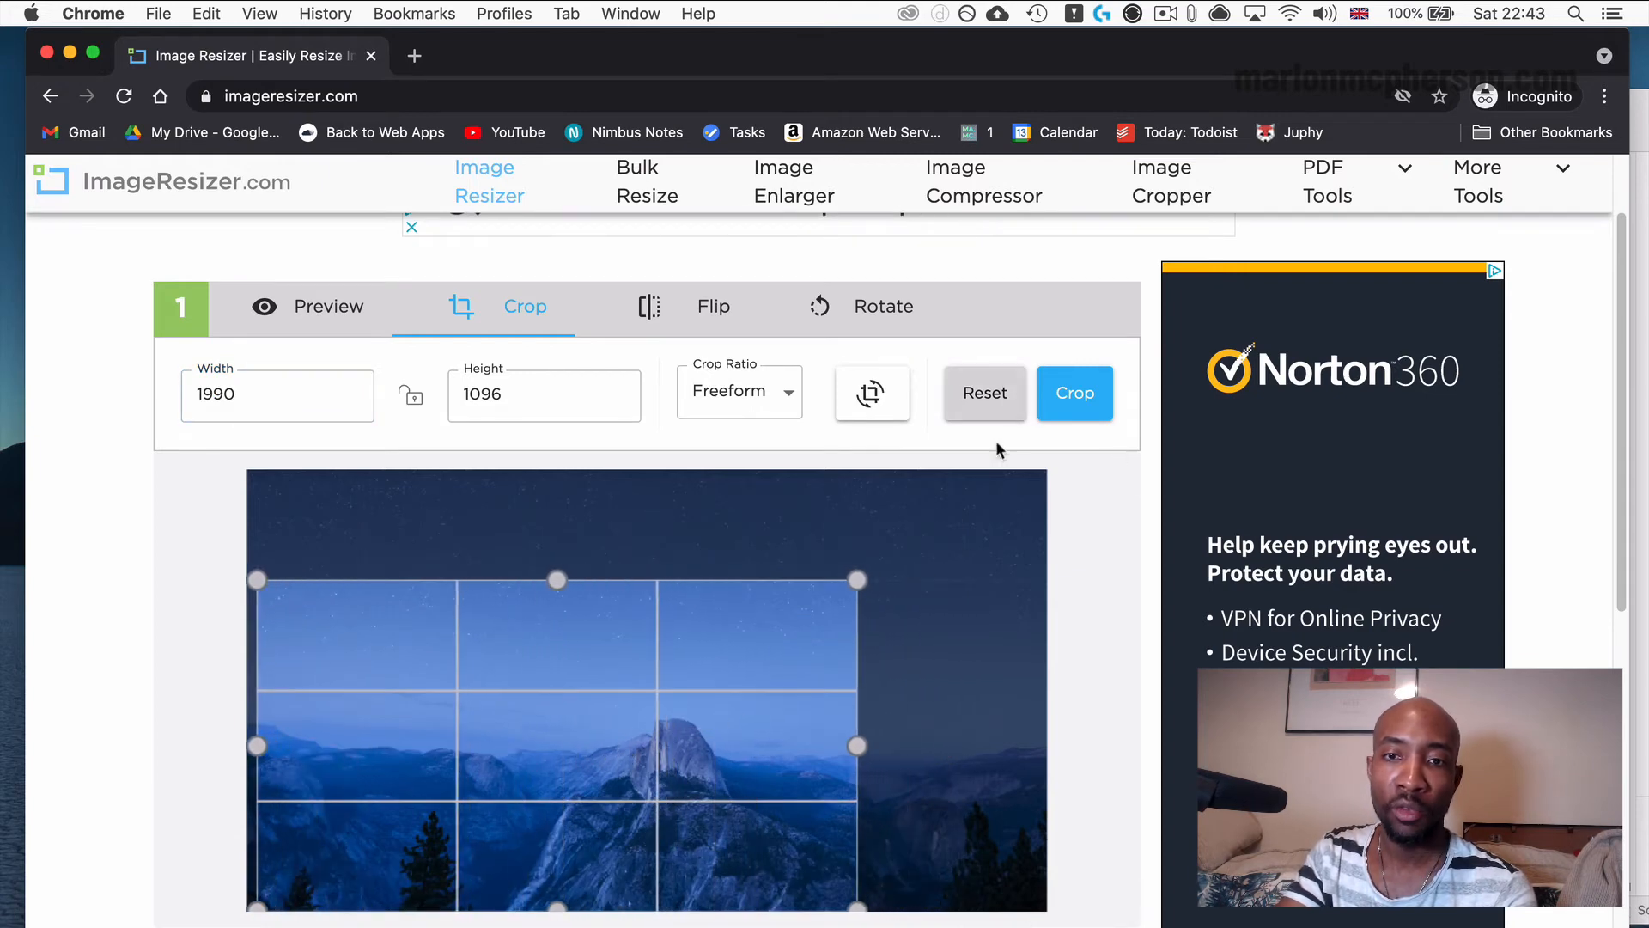
left_click(1071, 404)
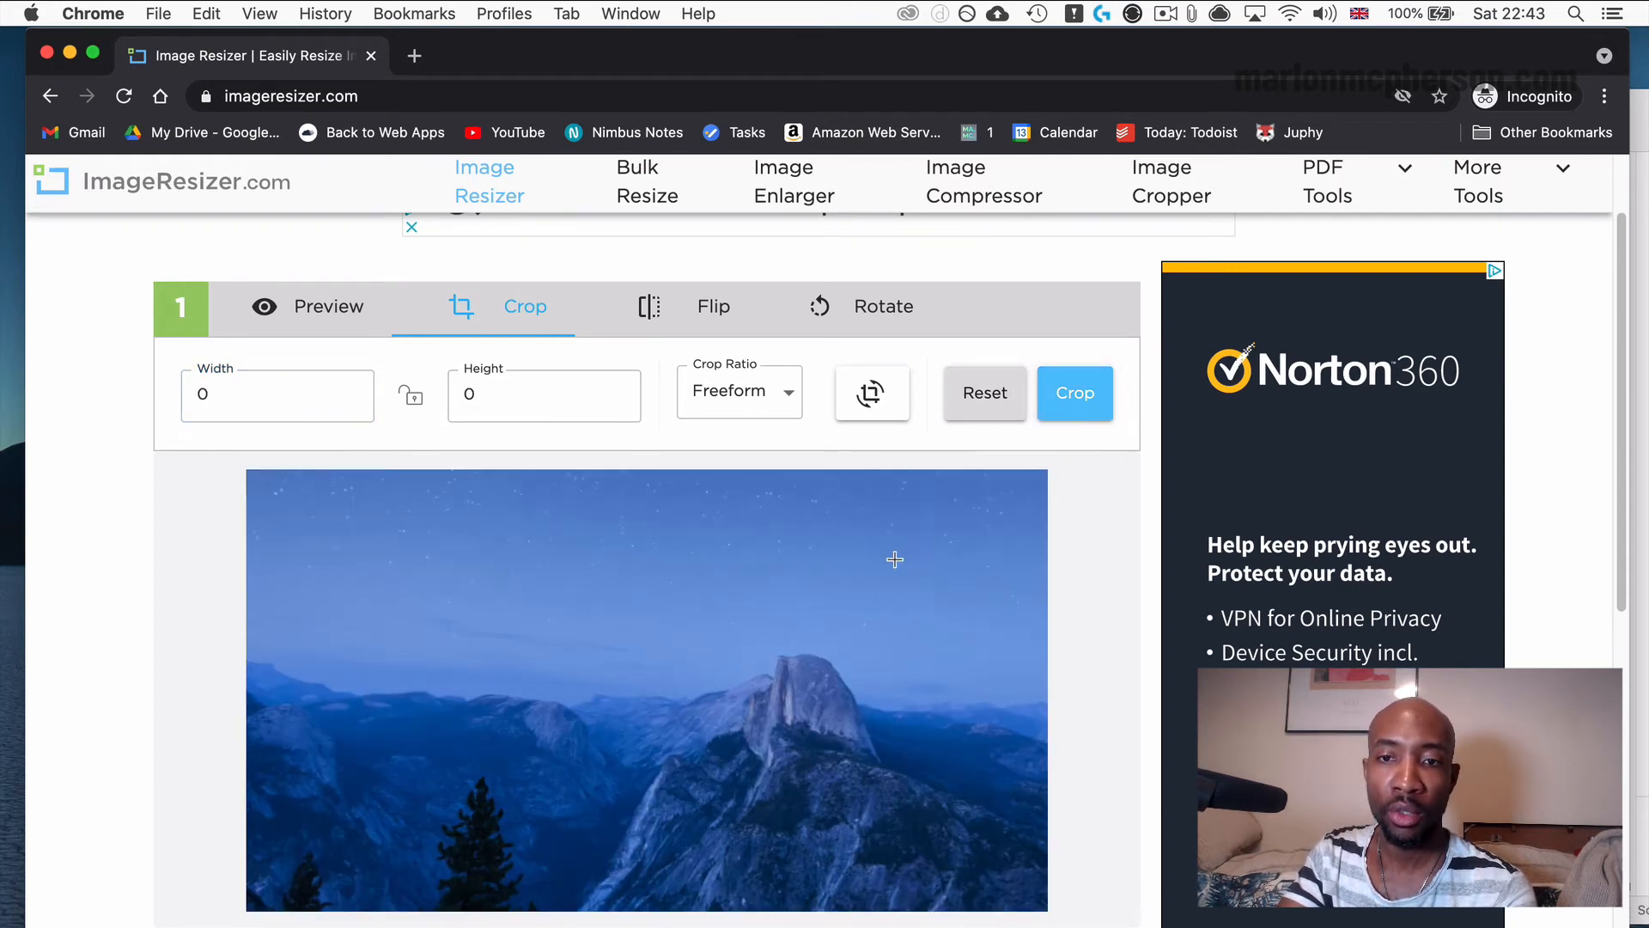
Set the resize width to 1000 pixels by dimensions, keeping the height locked to the aspect ratio.
scroll(837, 550, "down", 3)
scroll(837, 550, "down", 3)
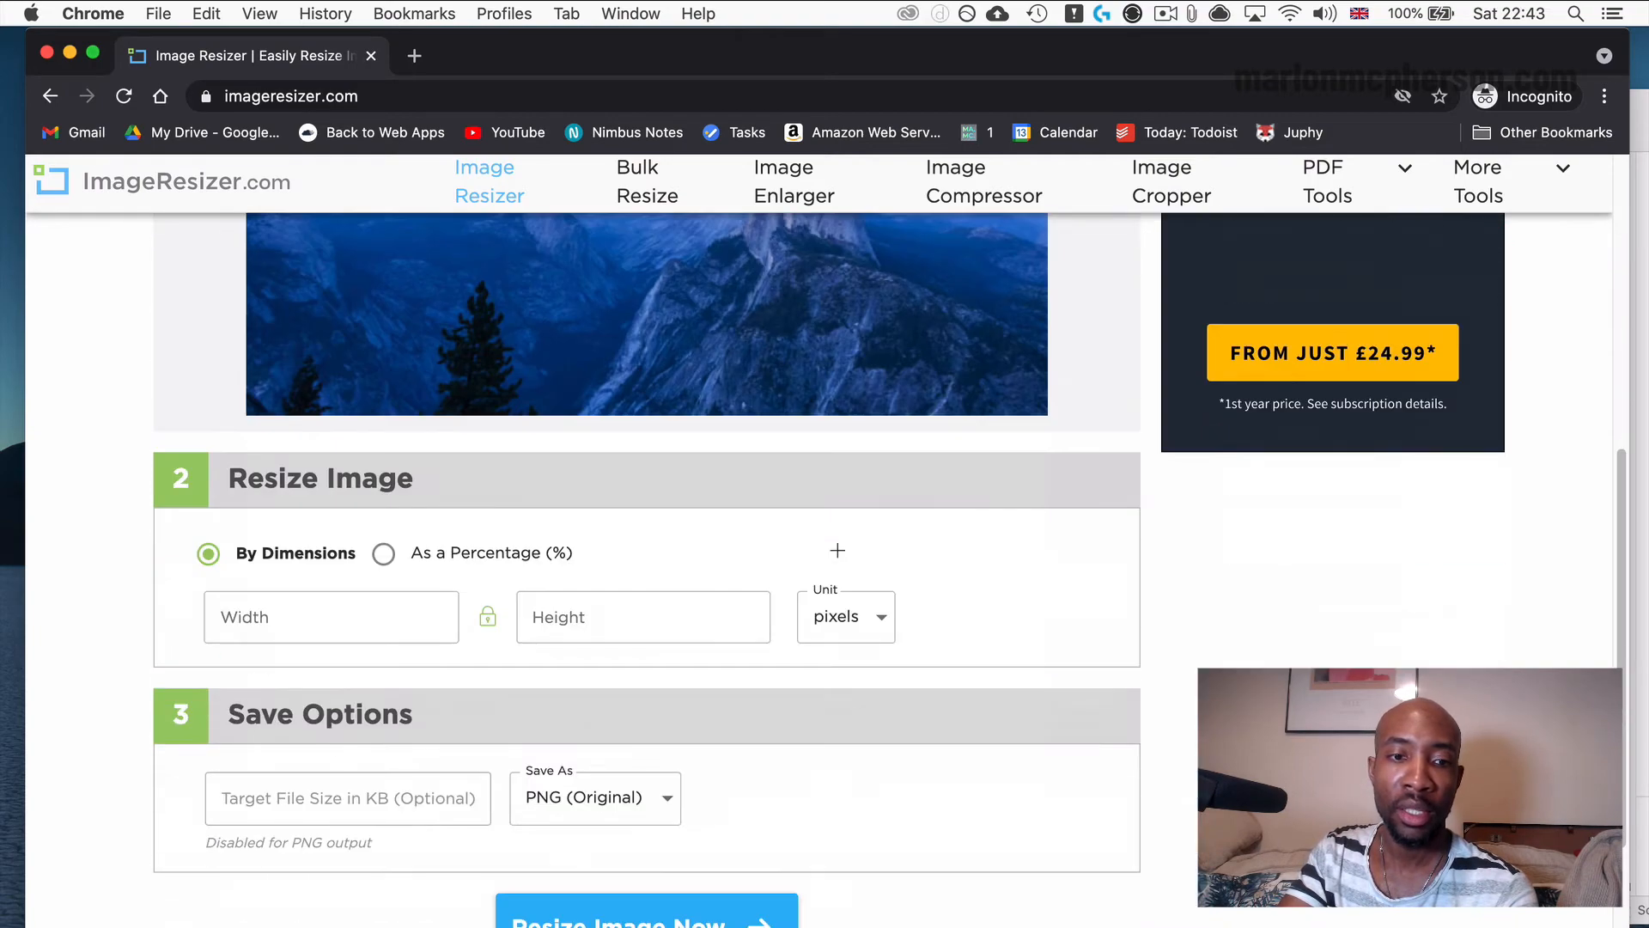
left_click(297, 629)
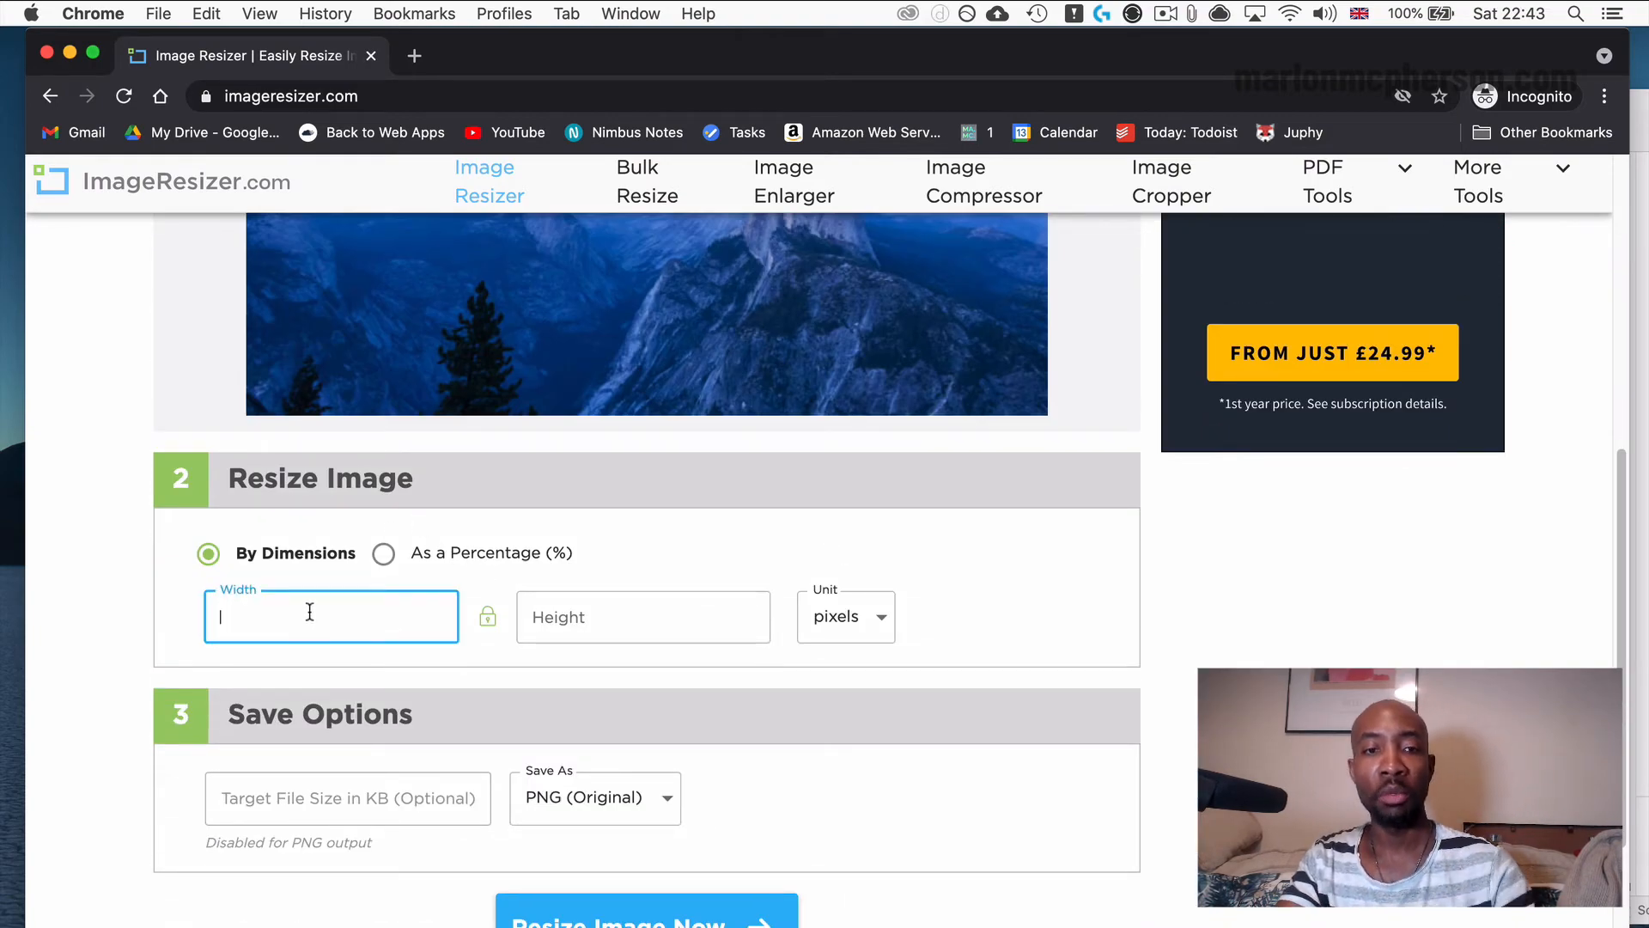
type("1000")
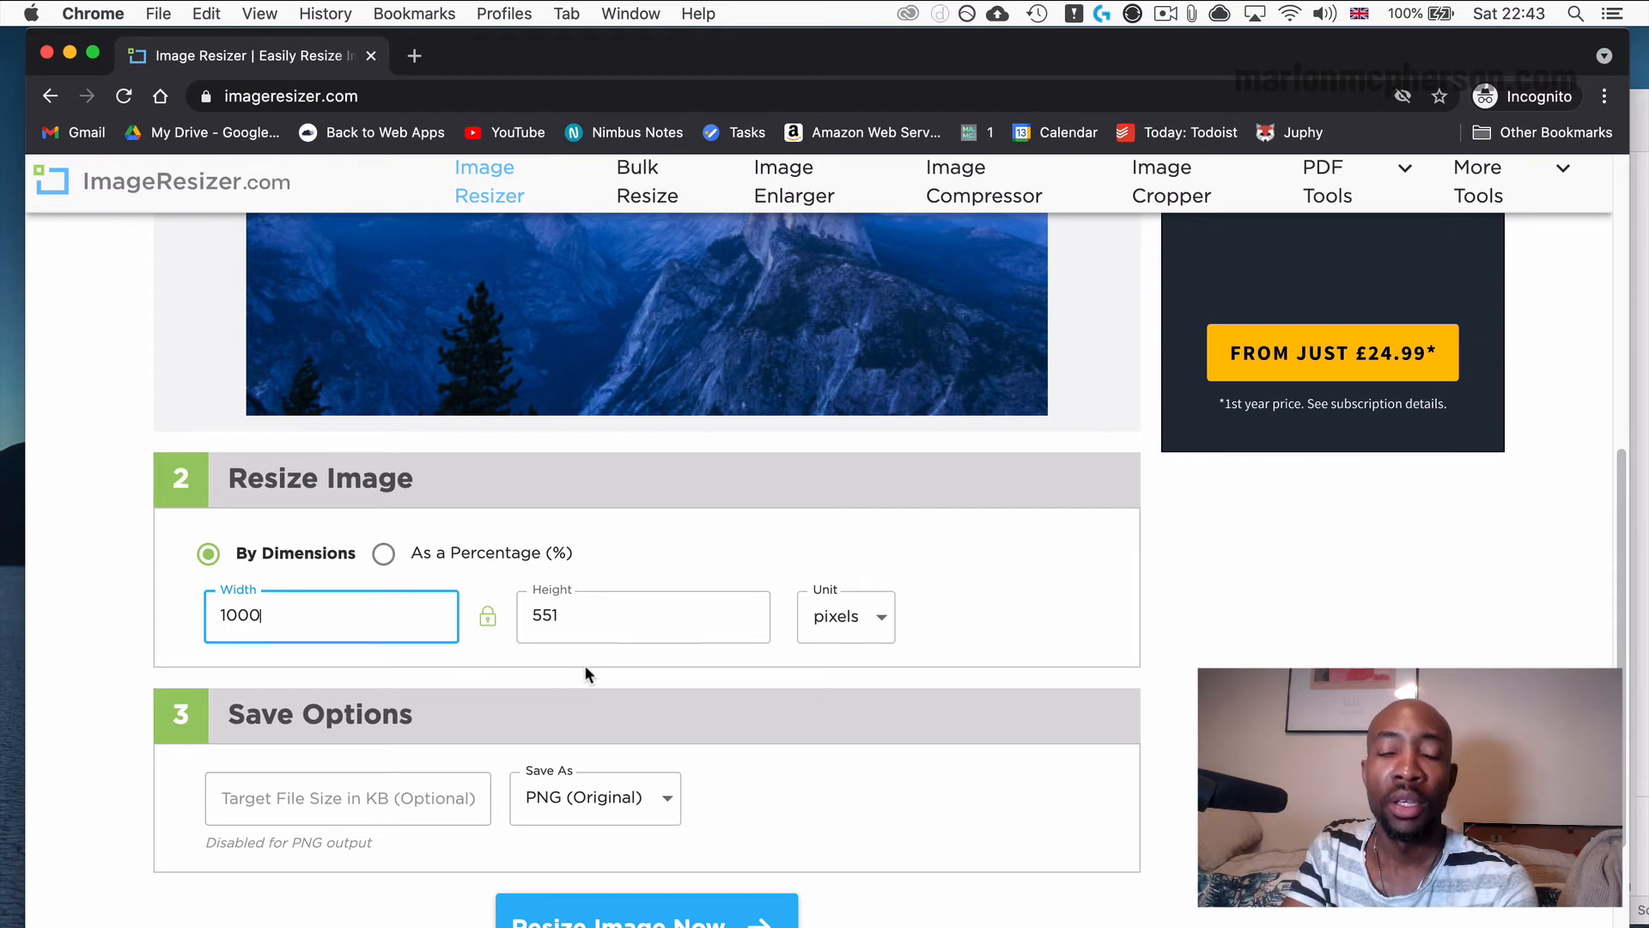
Set the save format to JPG without a target file size and resize the image.
scroll(585, 666, "up", 3)
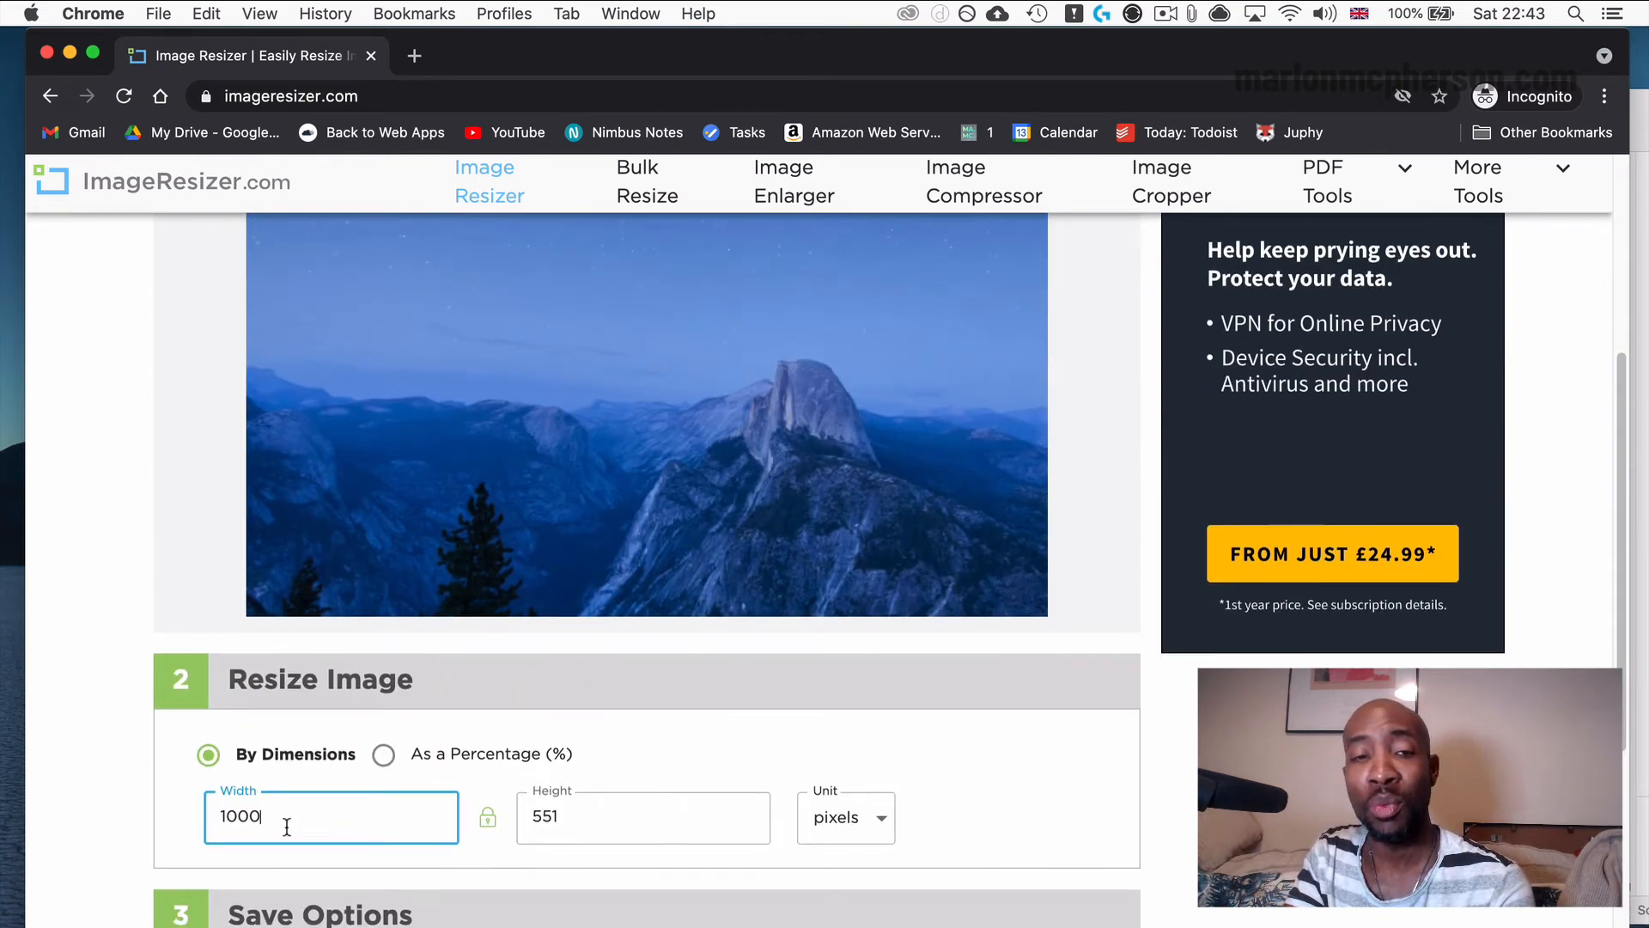
scroll(287, 826, "down", 2)
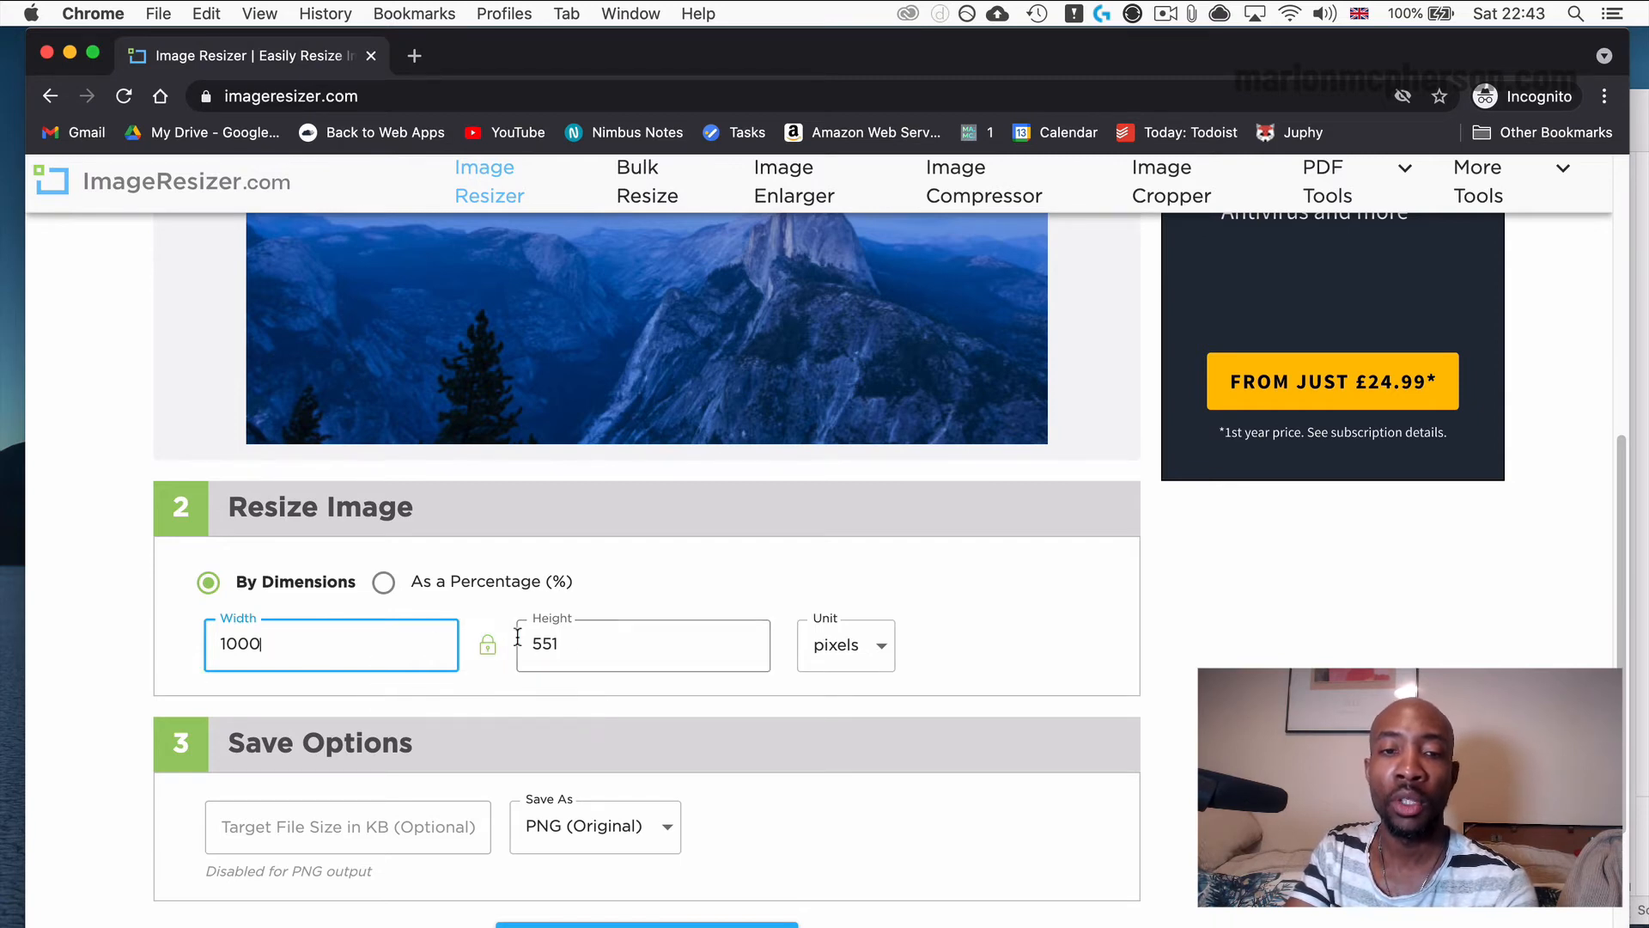
scroll(578, 431, "up", 5)
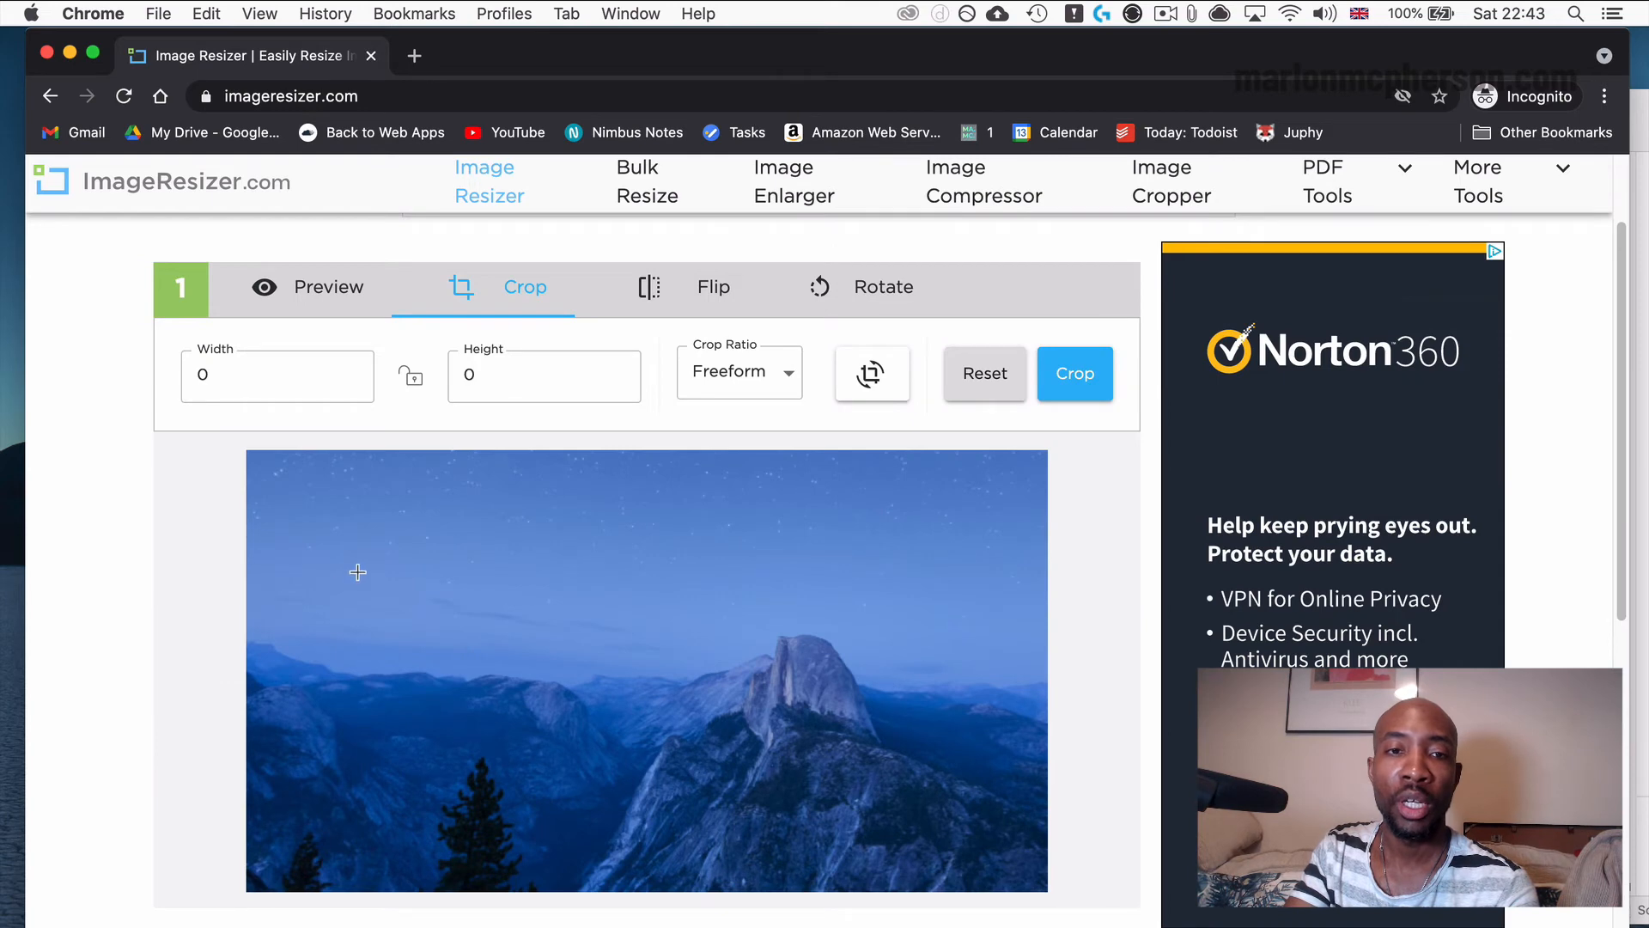
scroll(357, 570, "down", 5)
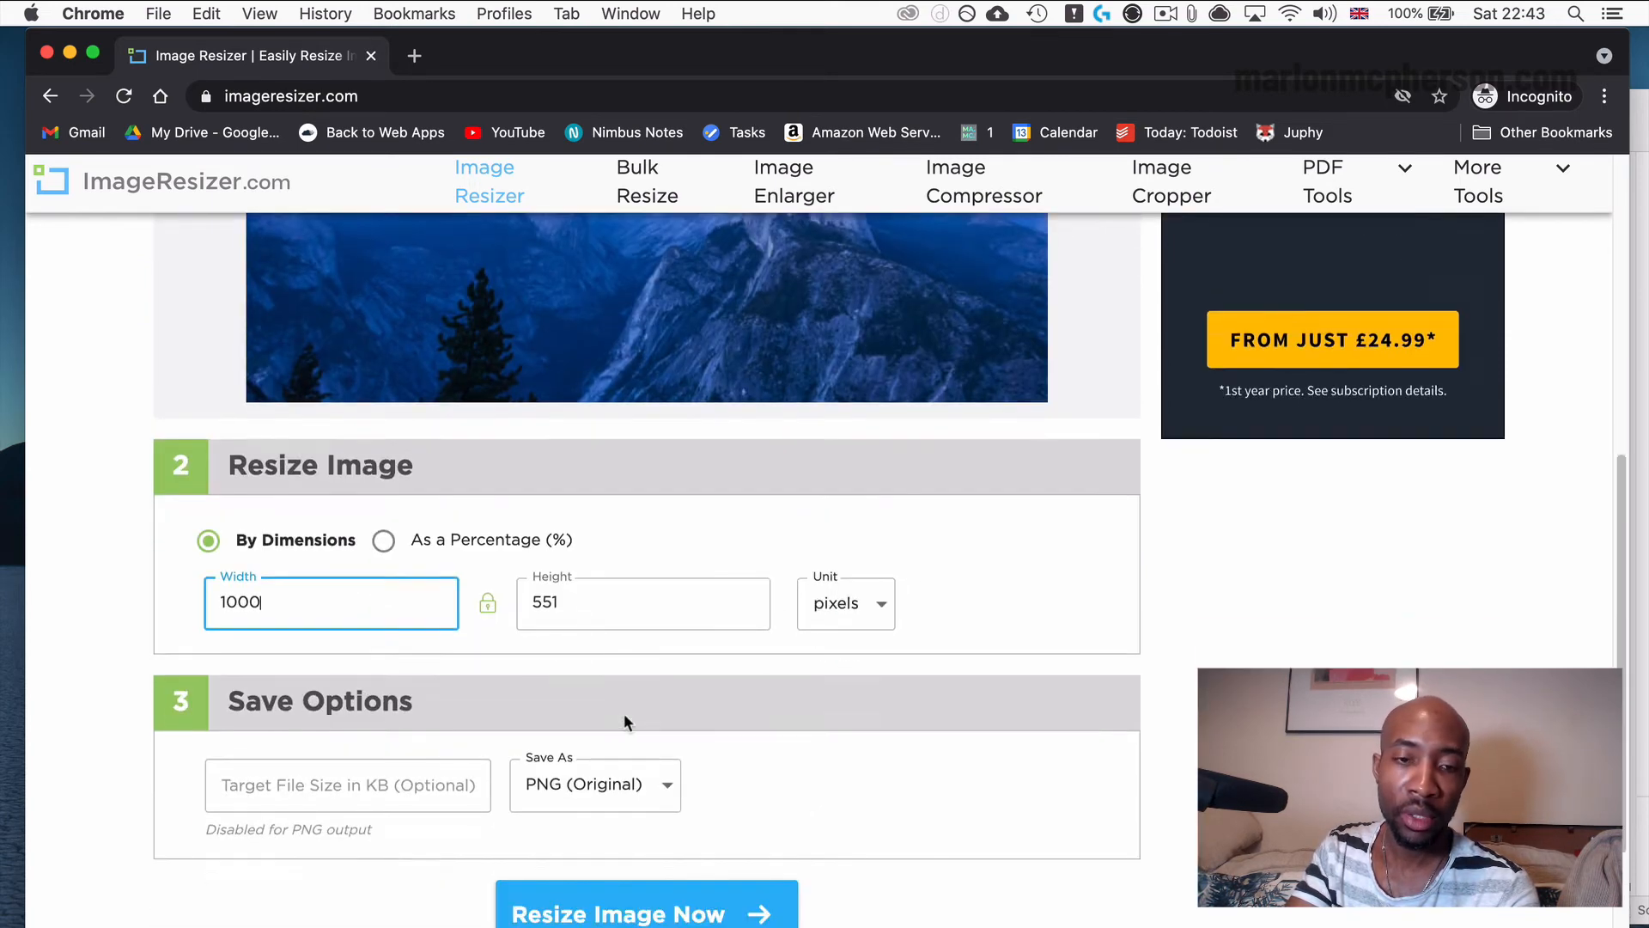
scroll(623, 713, "down", 1)
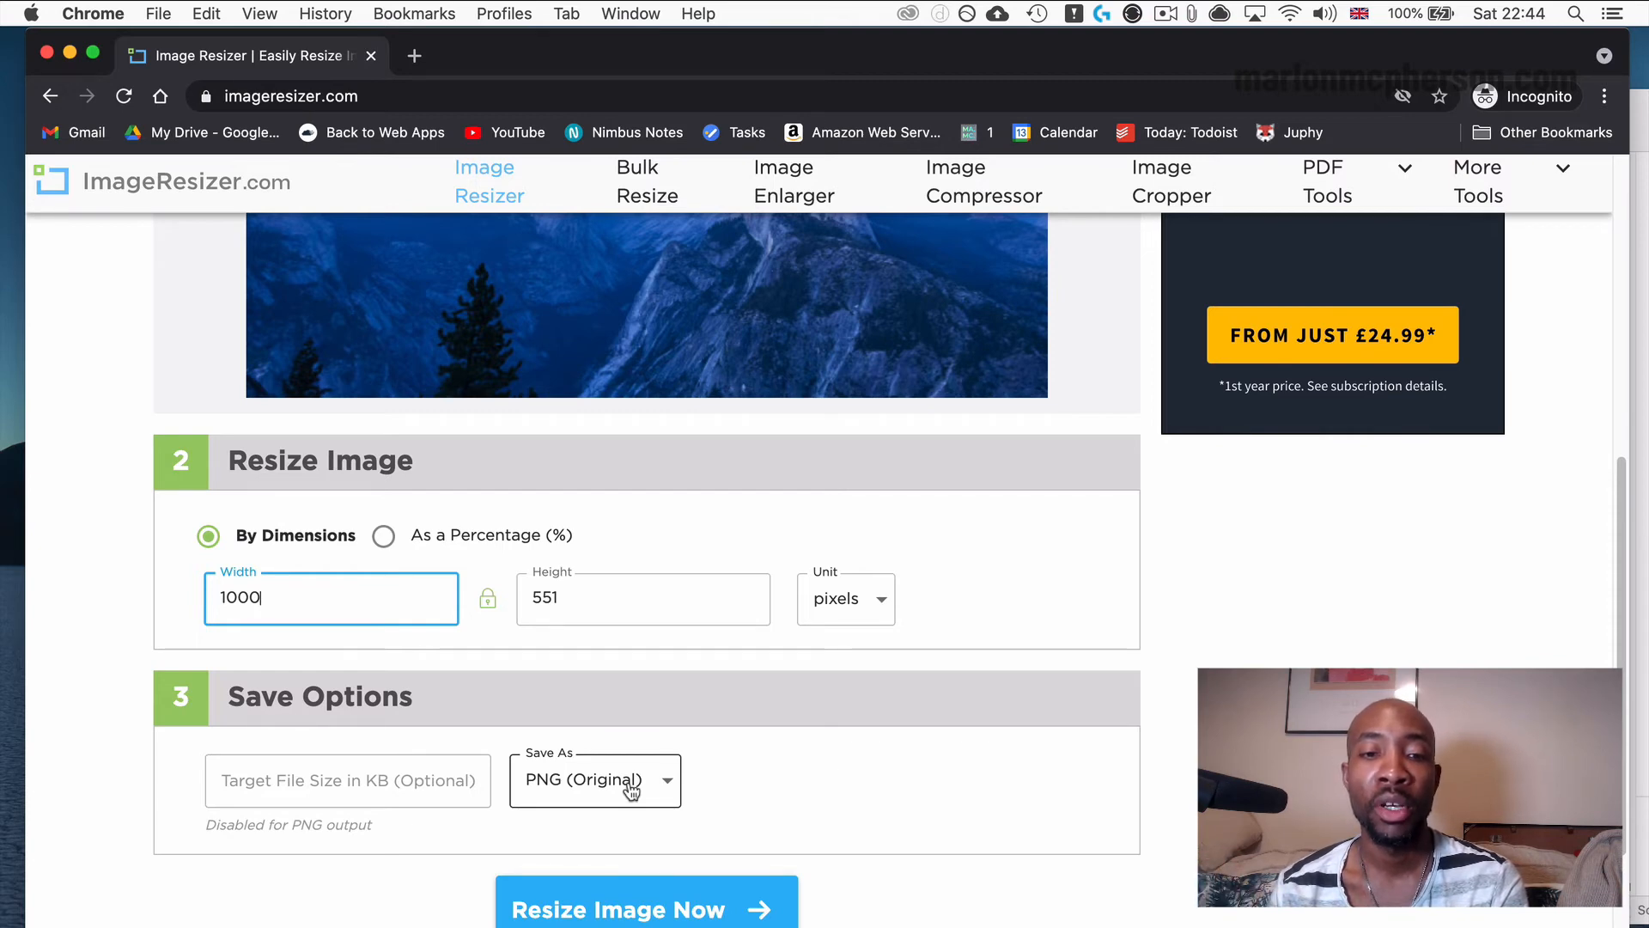
left_click(674, 780)
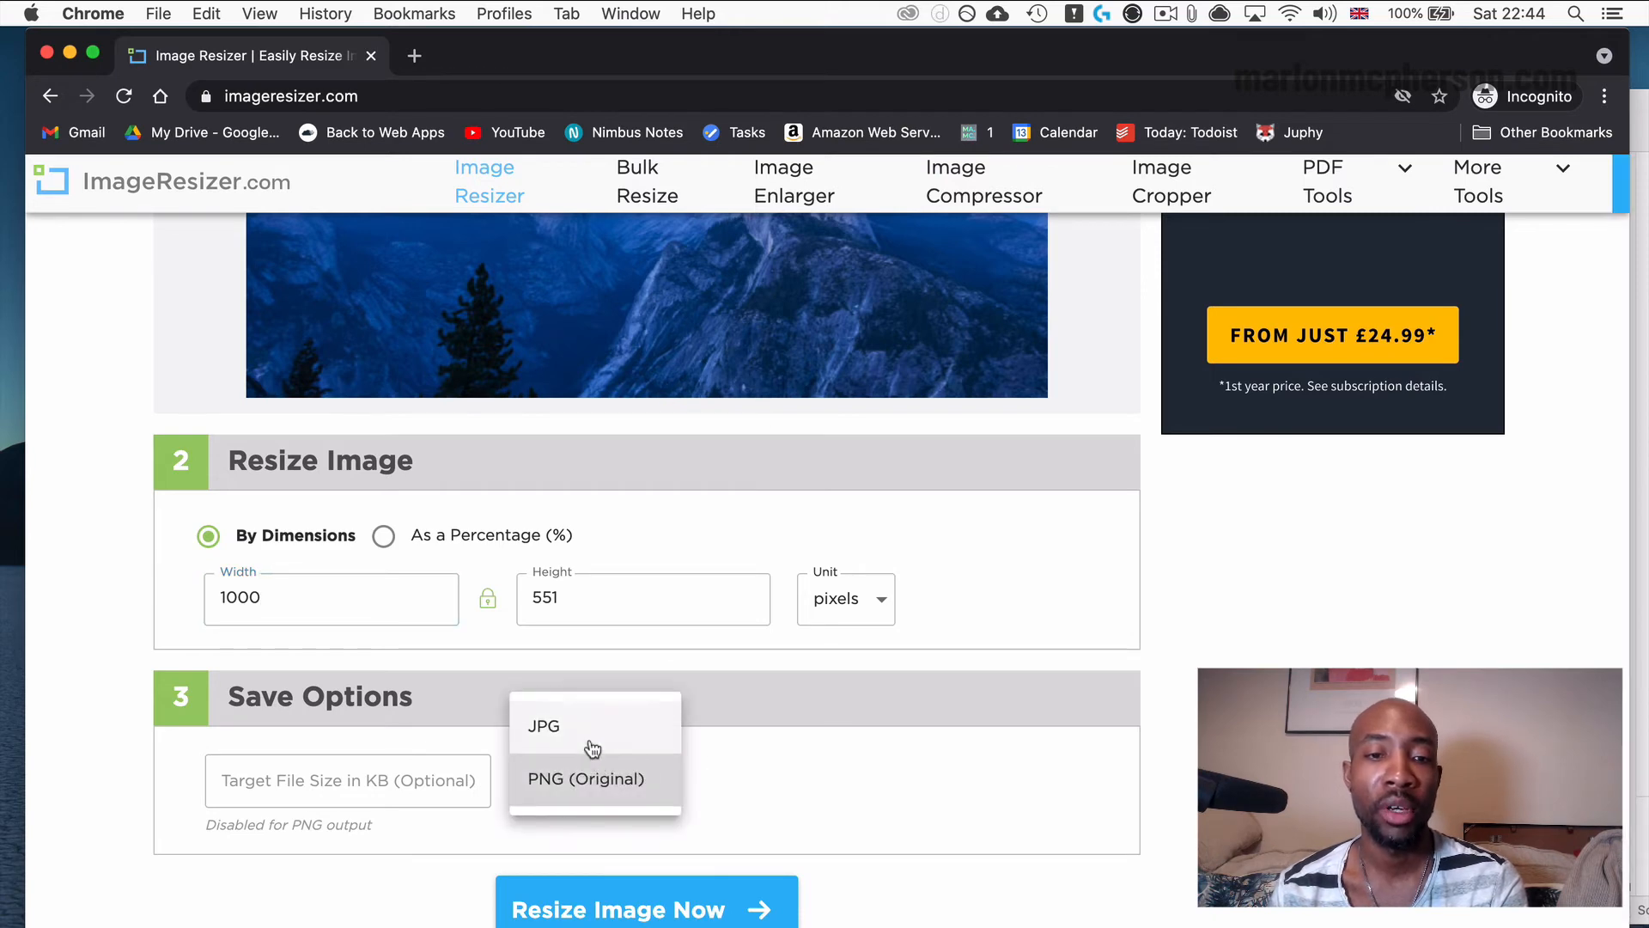
left_click(596, 729)
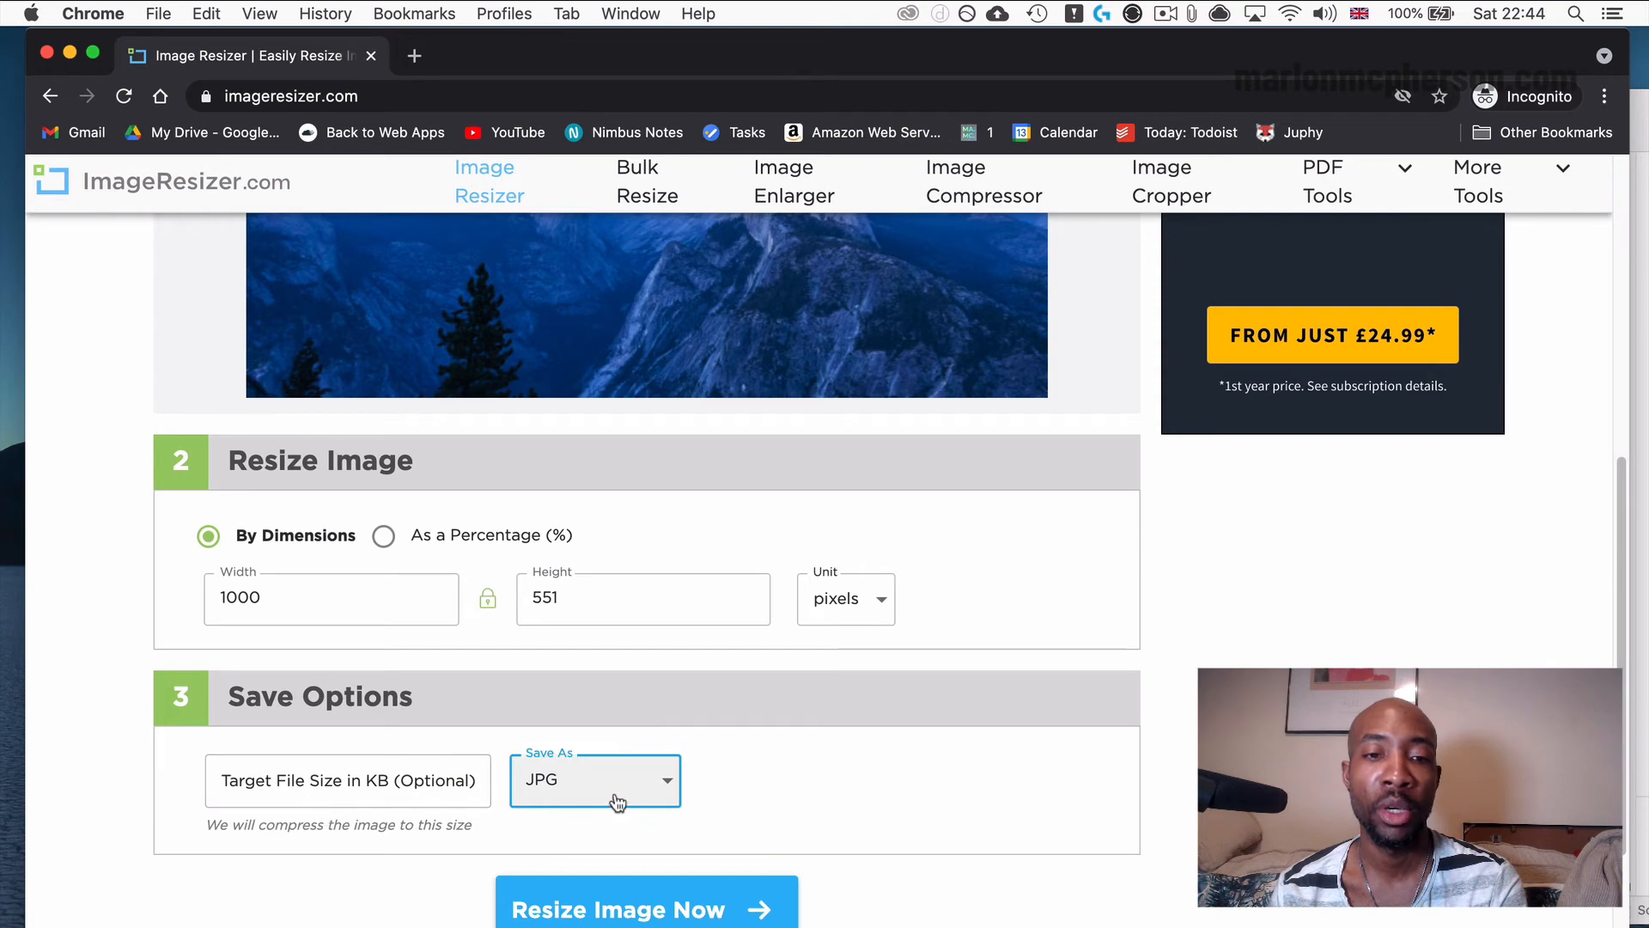
scroll(615, 802, "down", 3)
scroll(594, 761, "down", 1)
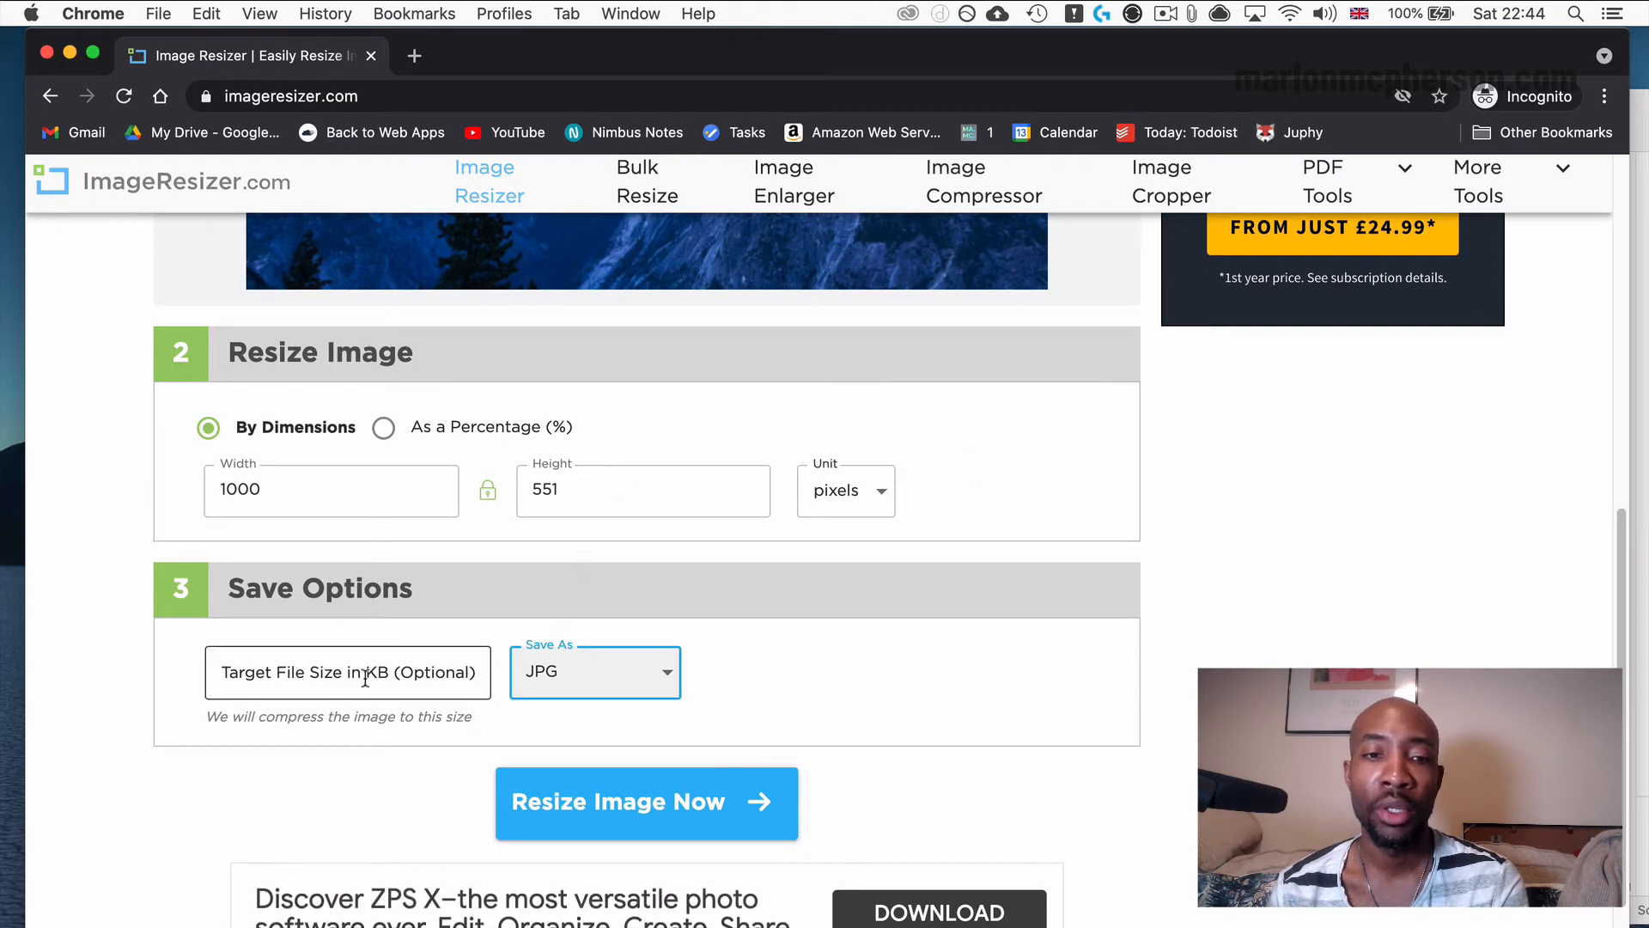
left_click(652, 821)
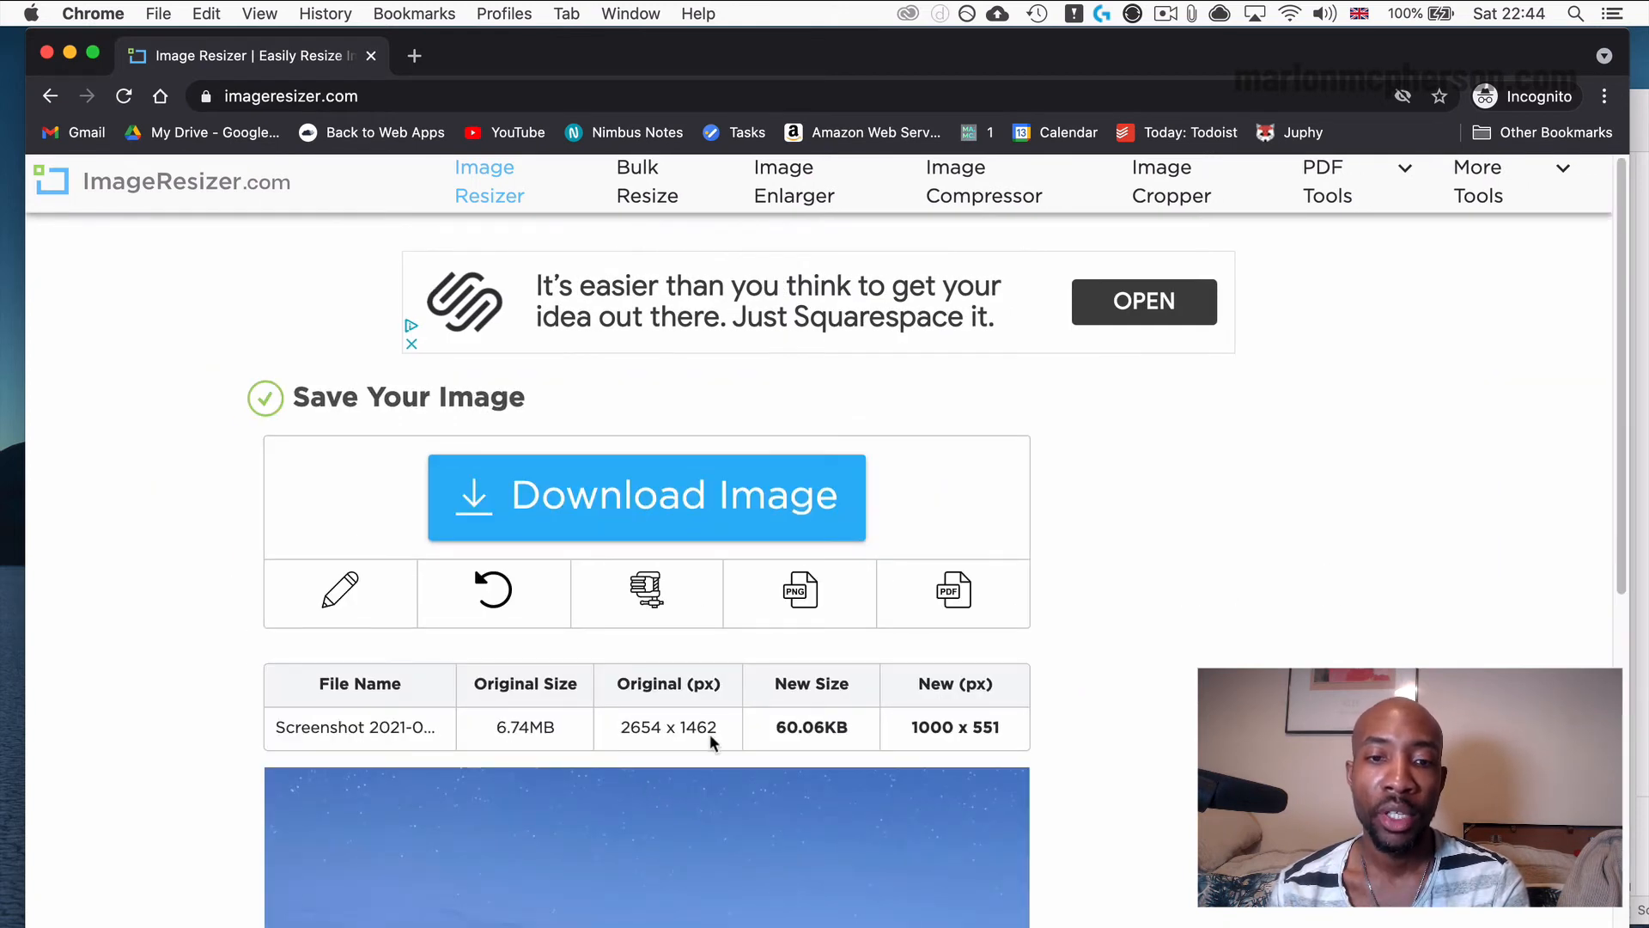
Compare the image's original and new file sizes in the results table and check the resized preview.
scroll(710, 740, "down", 1)
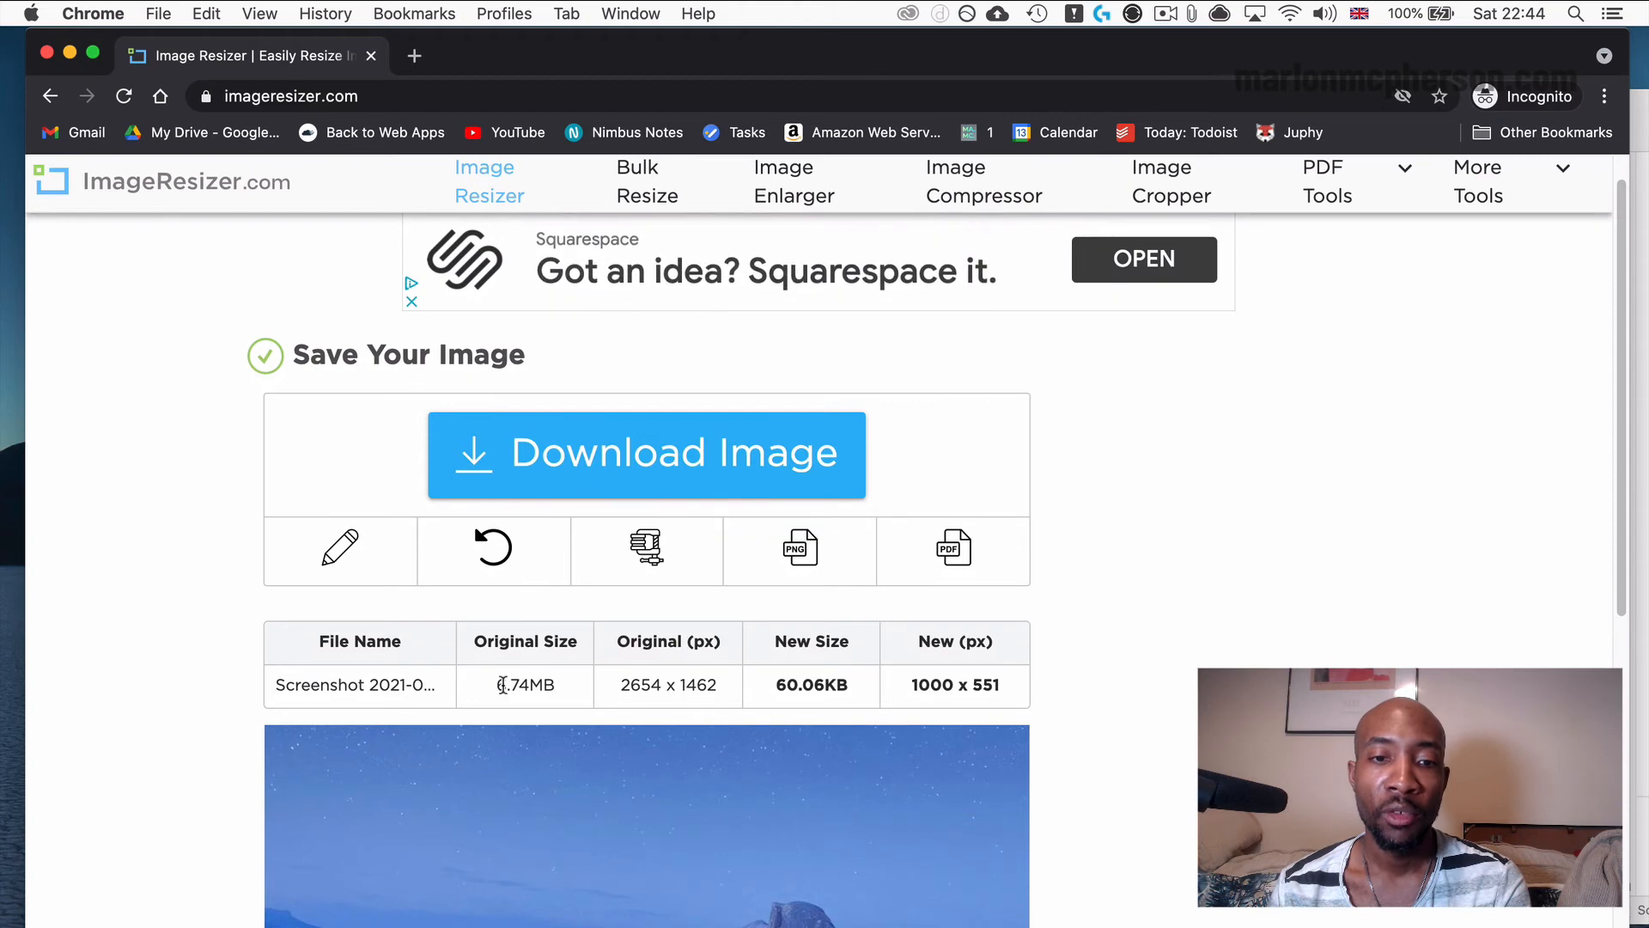
left_click_drag(499, 684, 519, 690)
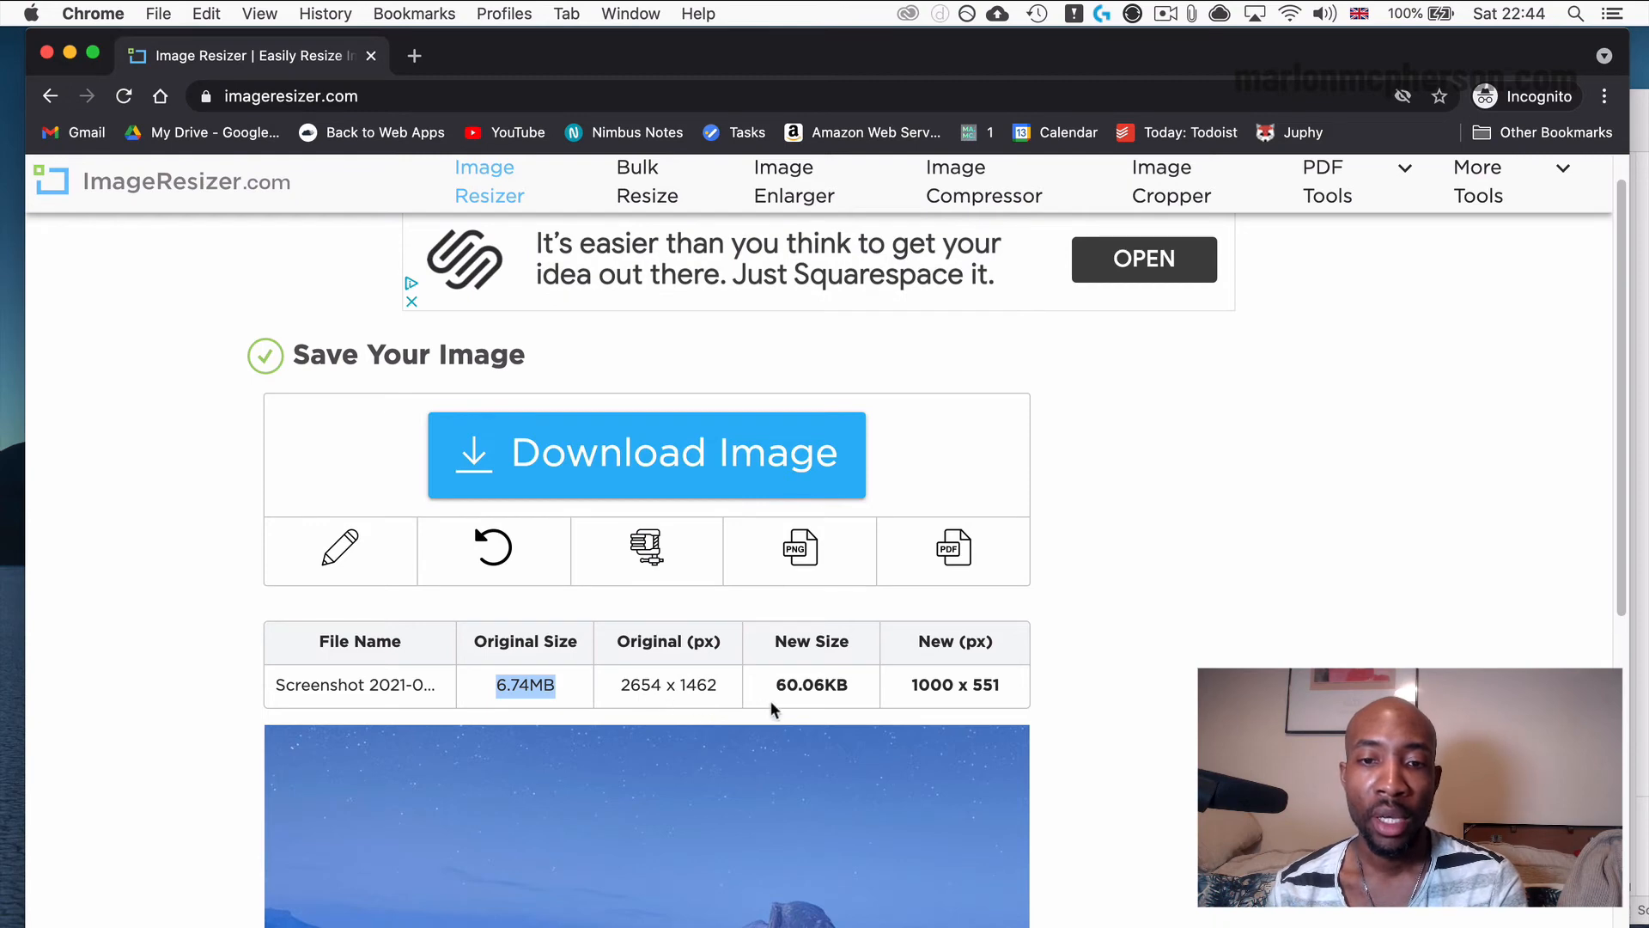
left_click_drag(778, 685, 852, 683)
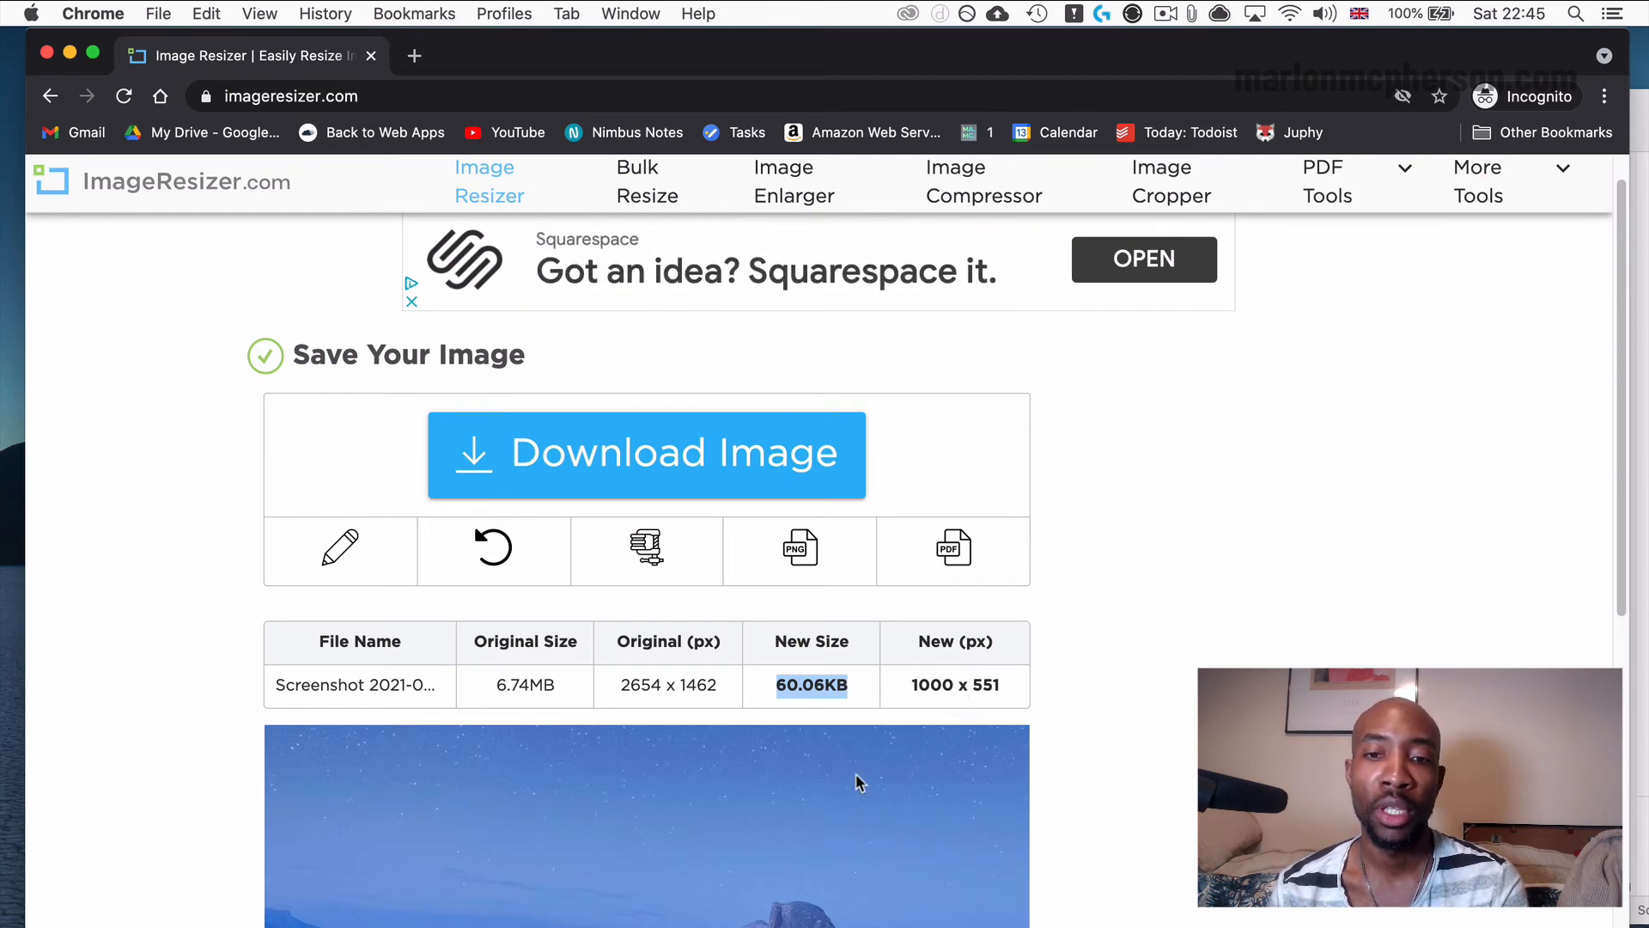
scroll(852, 800, "down", 3)
scroll(852, 805, "down", 10)
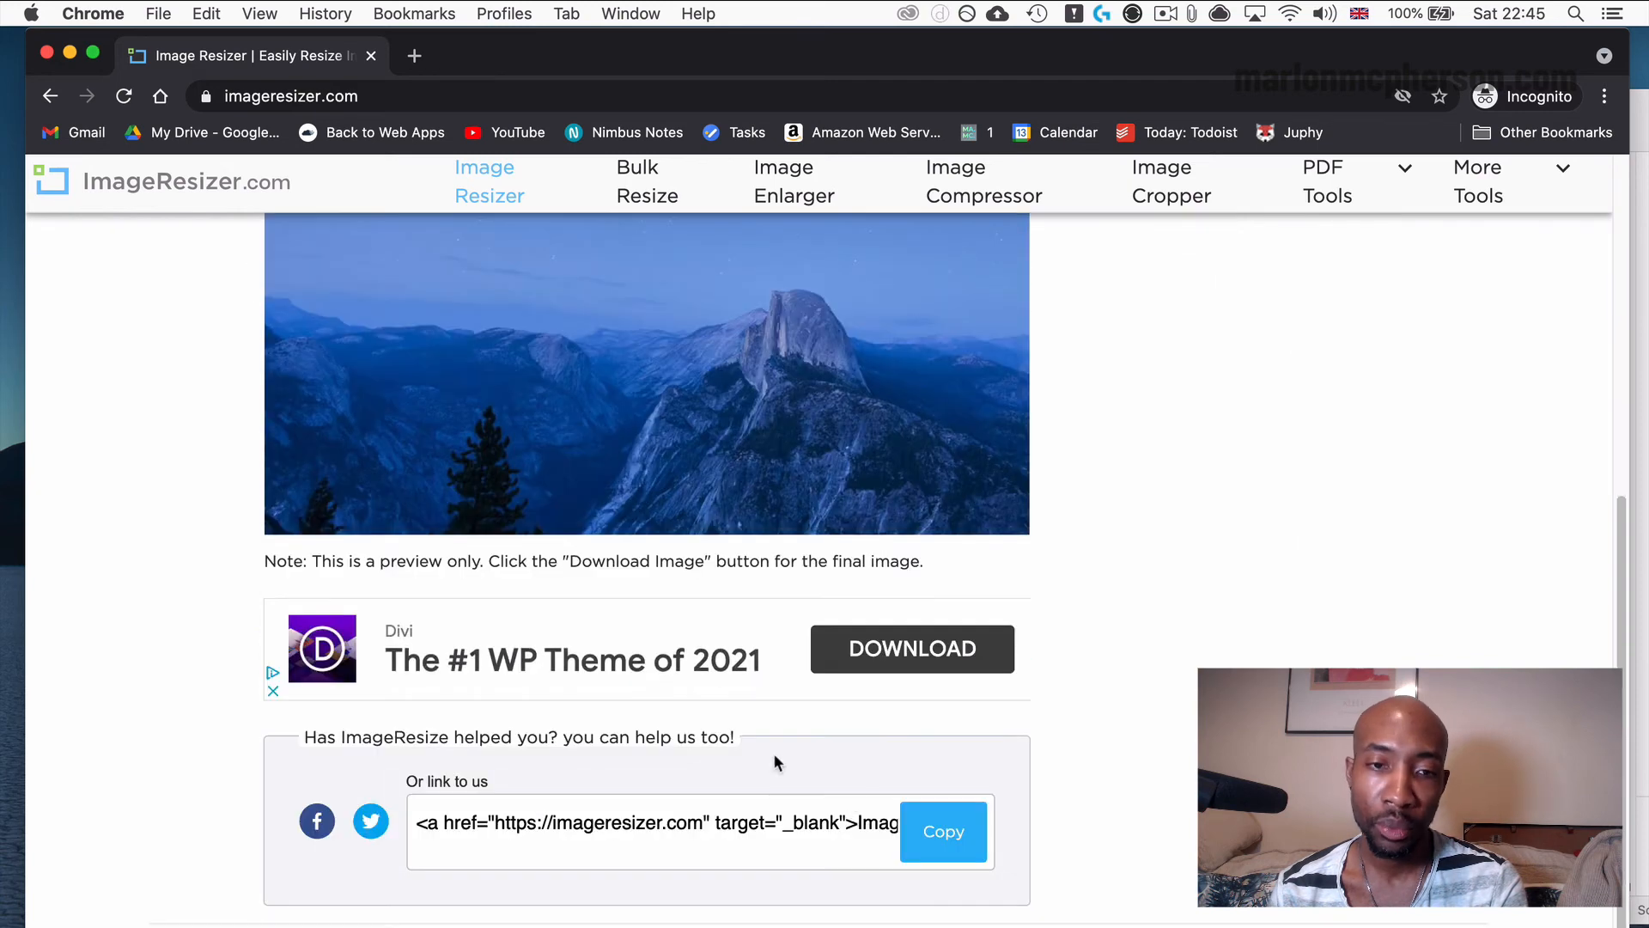
scroll(773, 752, "up", 6)
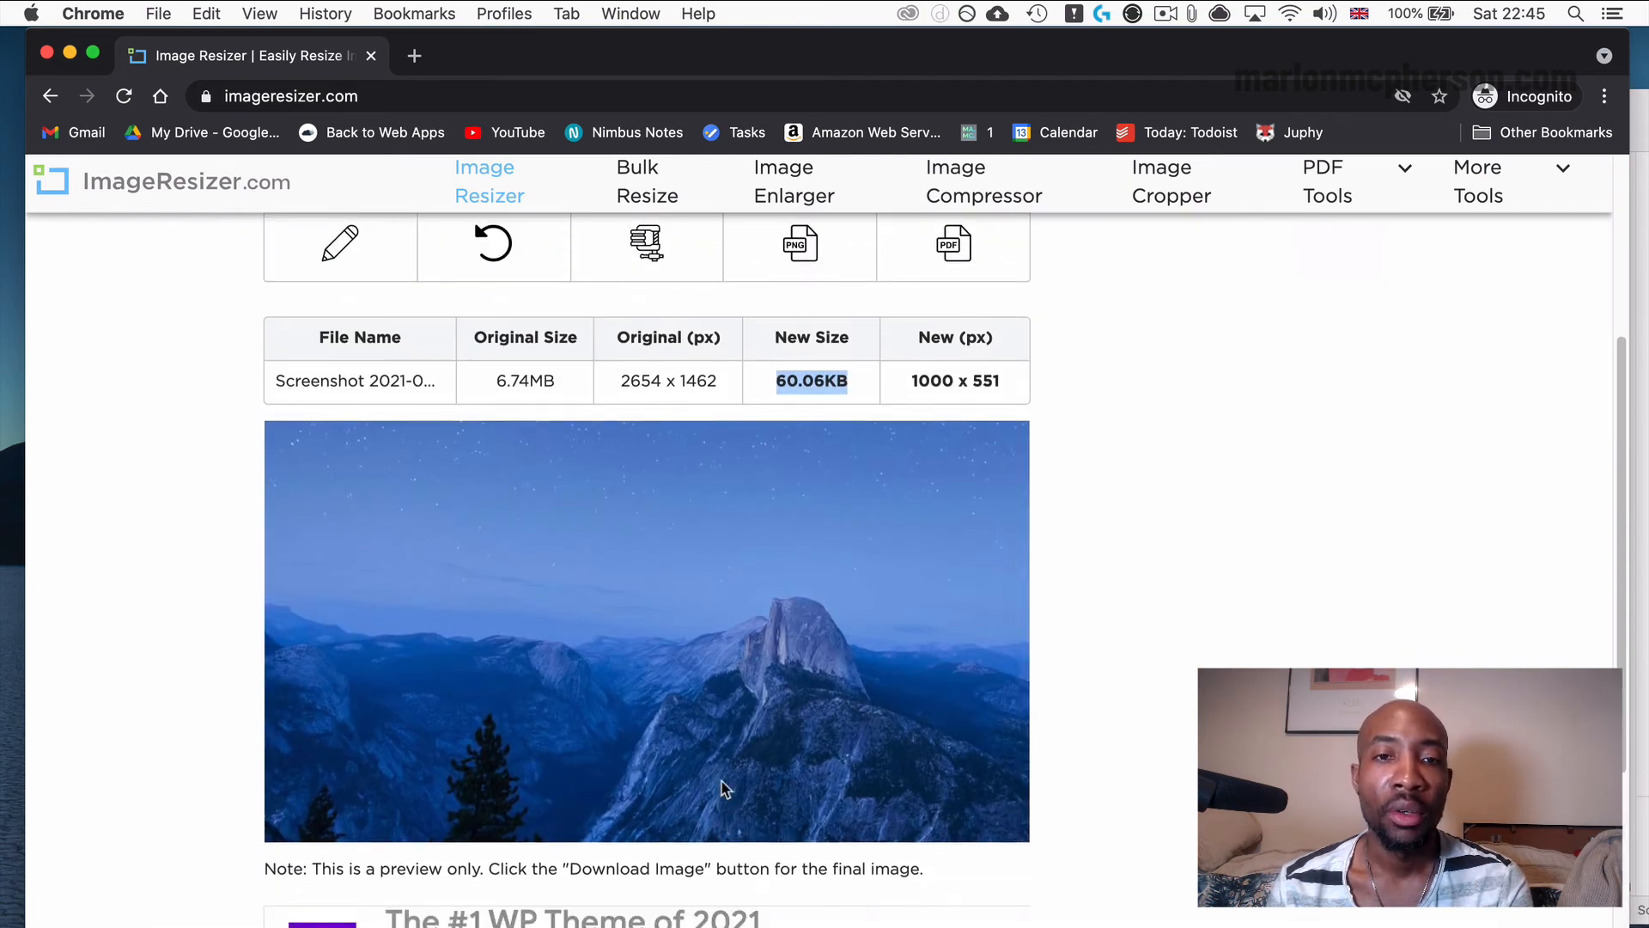
Download the resized JPG and move it into the Image Tut folder, selecting it to view its file details.
scroll(723, 794, "up", 4)
scroll(720, 779, "up", 1)
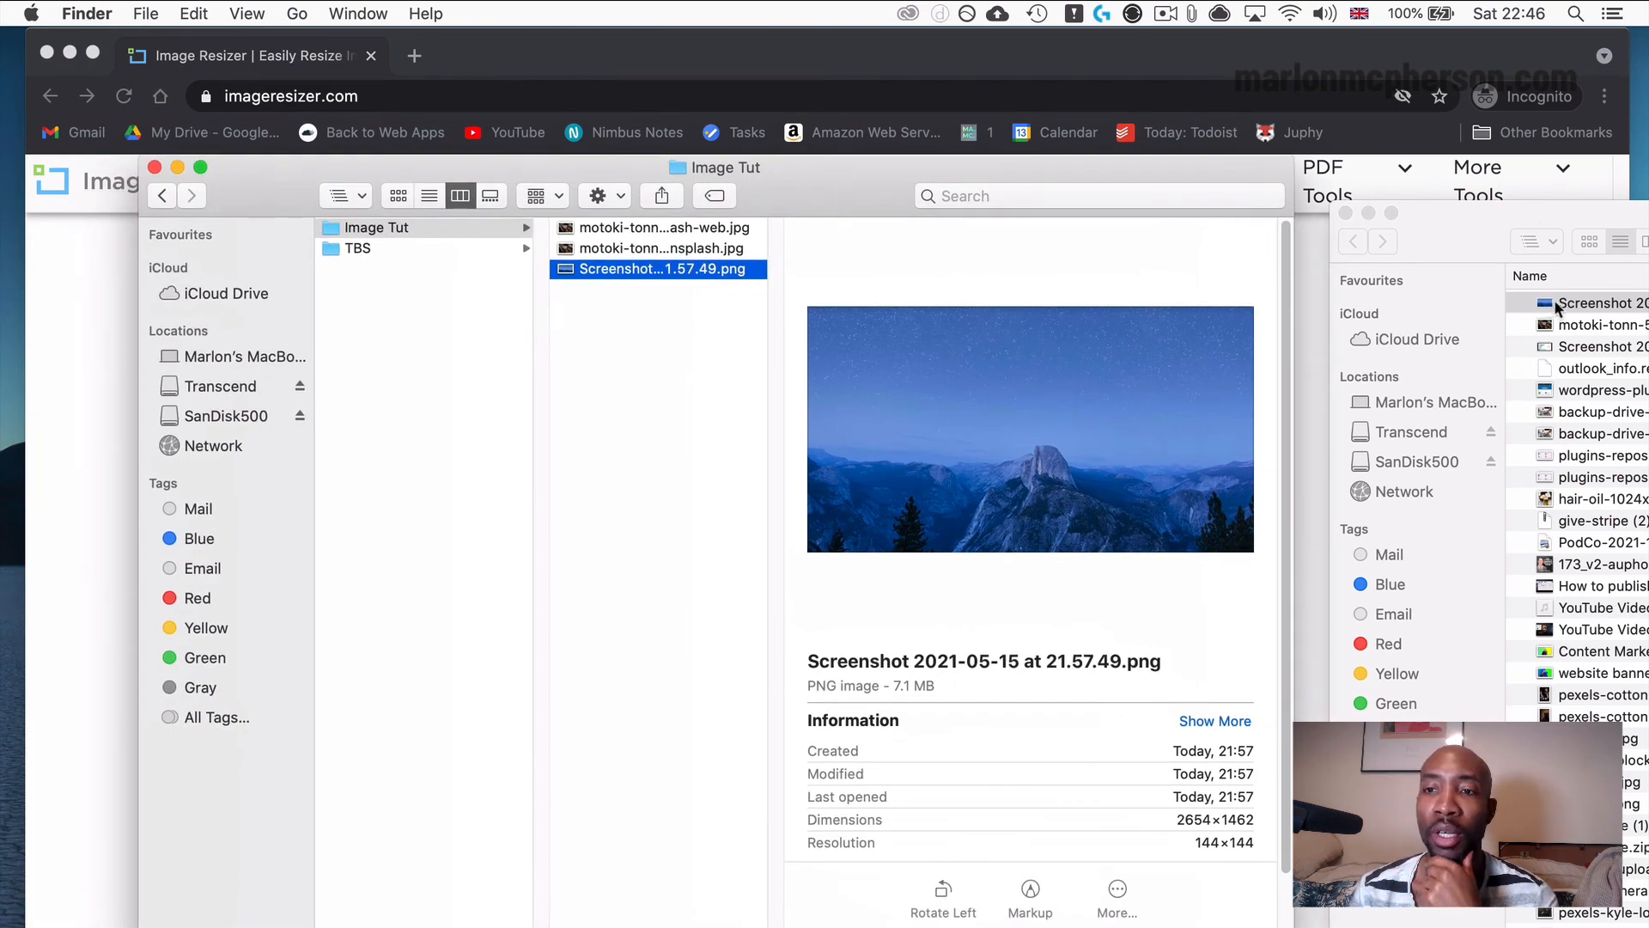
left_click_drag(1555, 303, 575, 330)
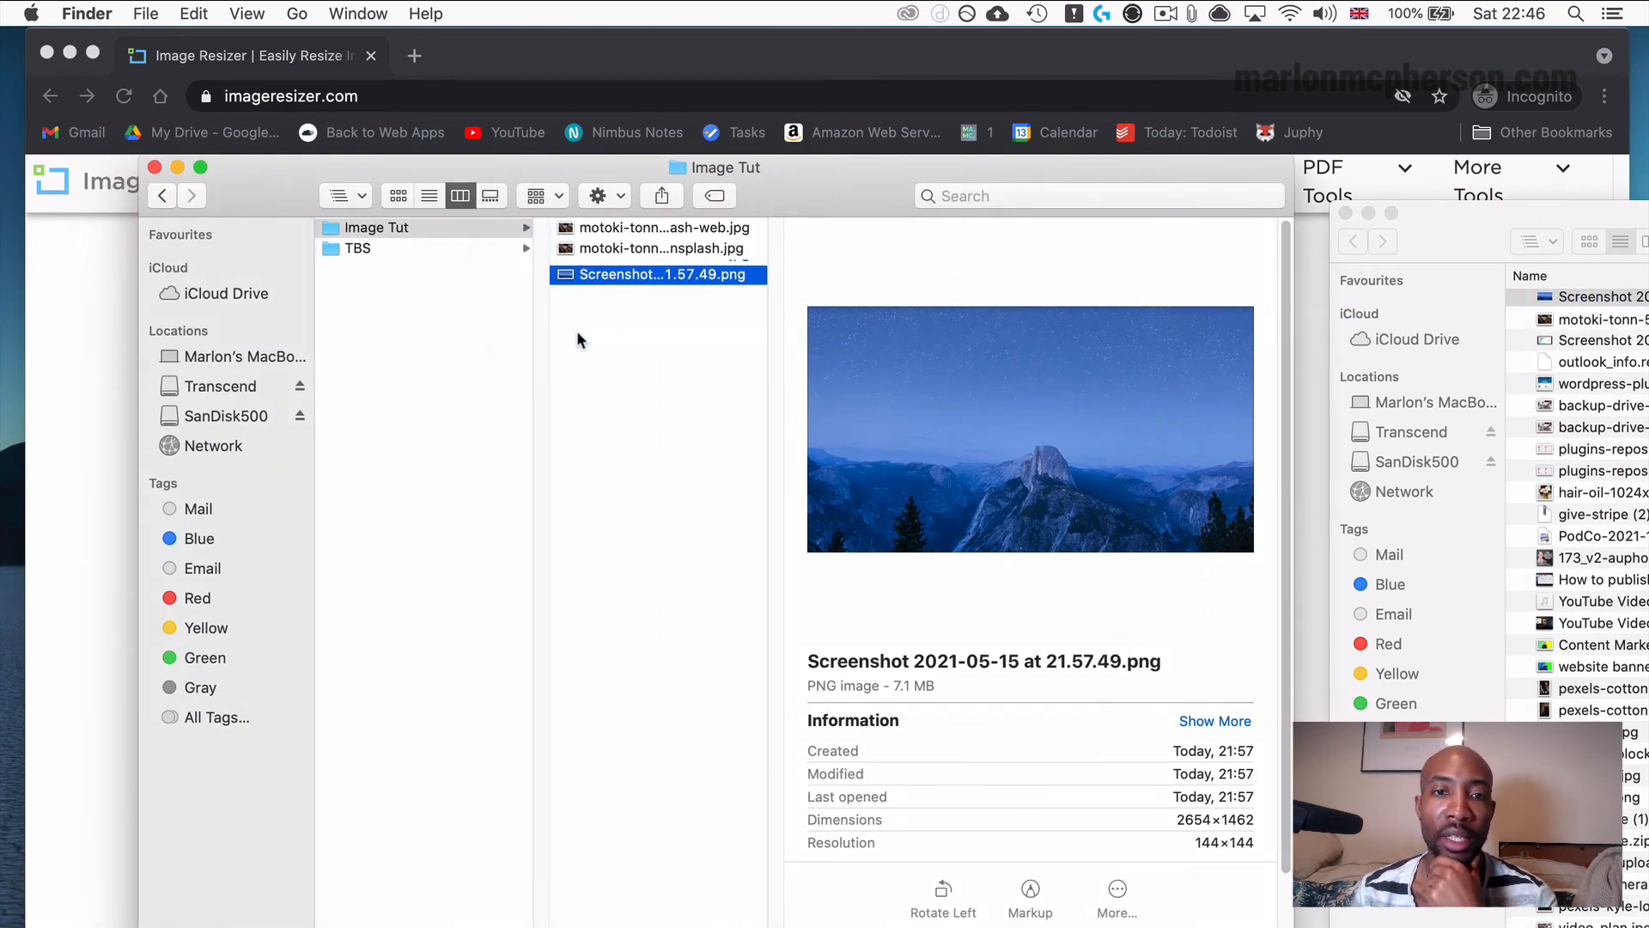
left_click(672, 271)
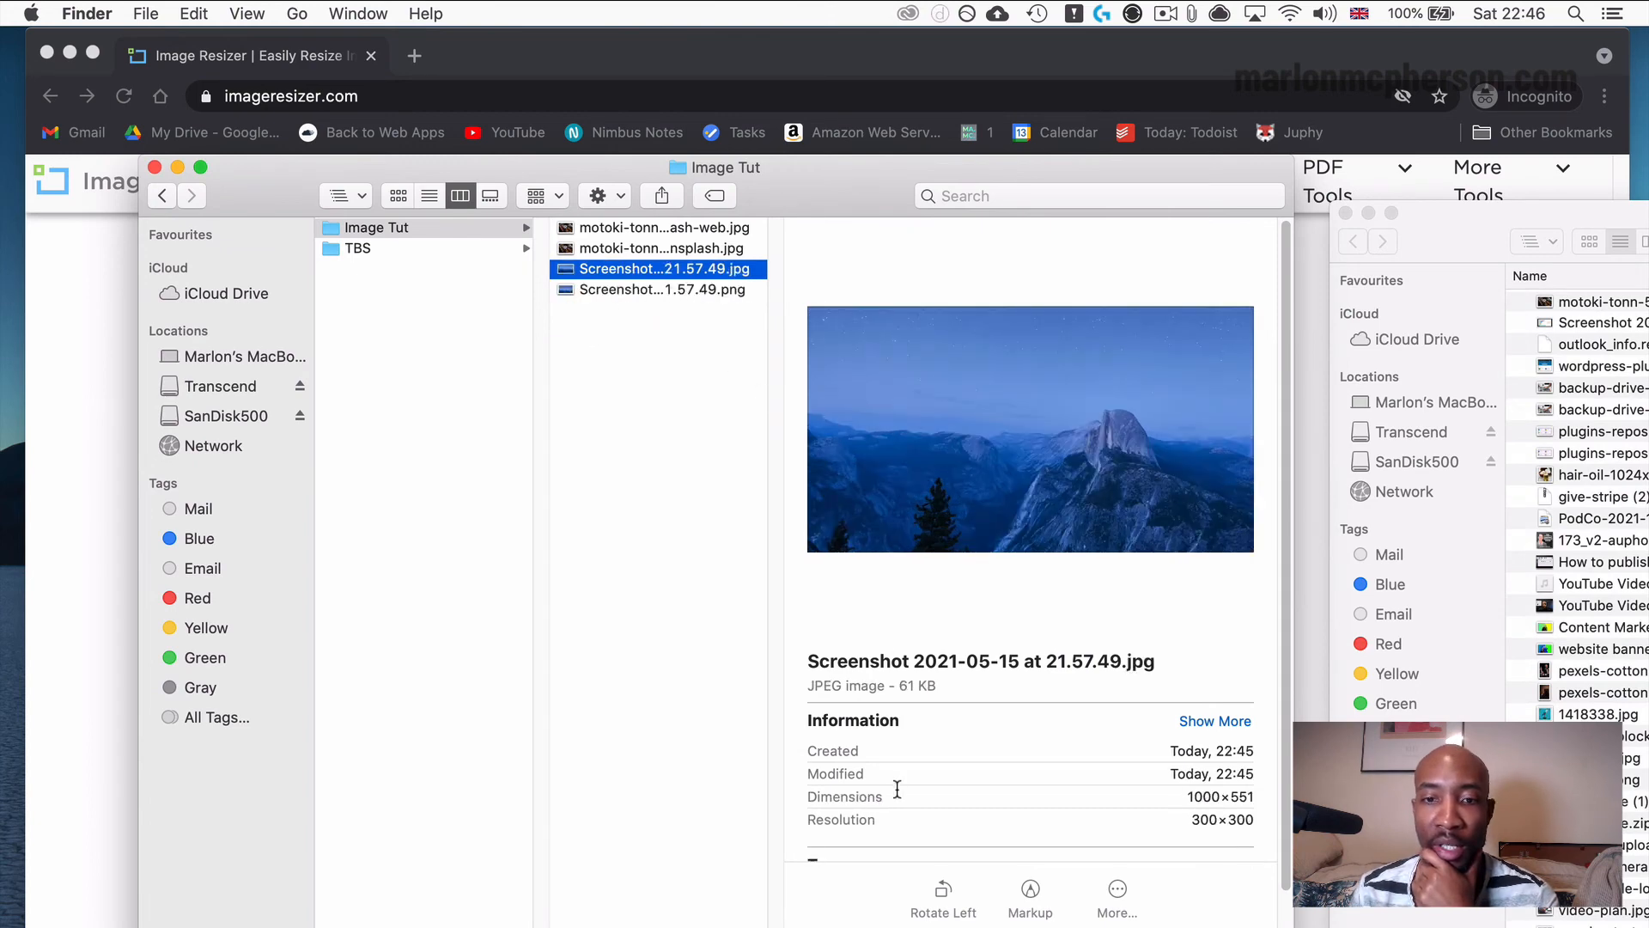
Compare the file size and pixel dimensions of the resized screenshot JPG with the original PNG in the Image Tut folder.
left_click(905, 687)
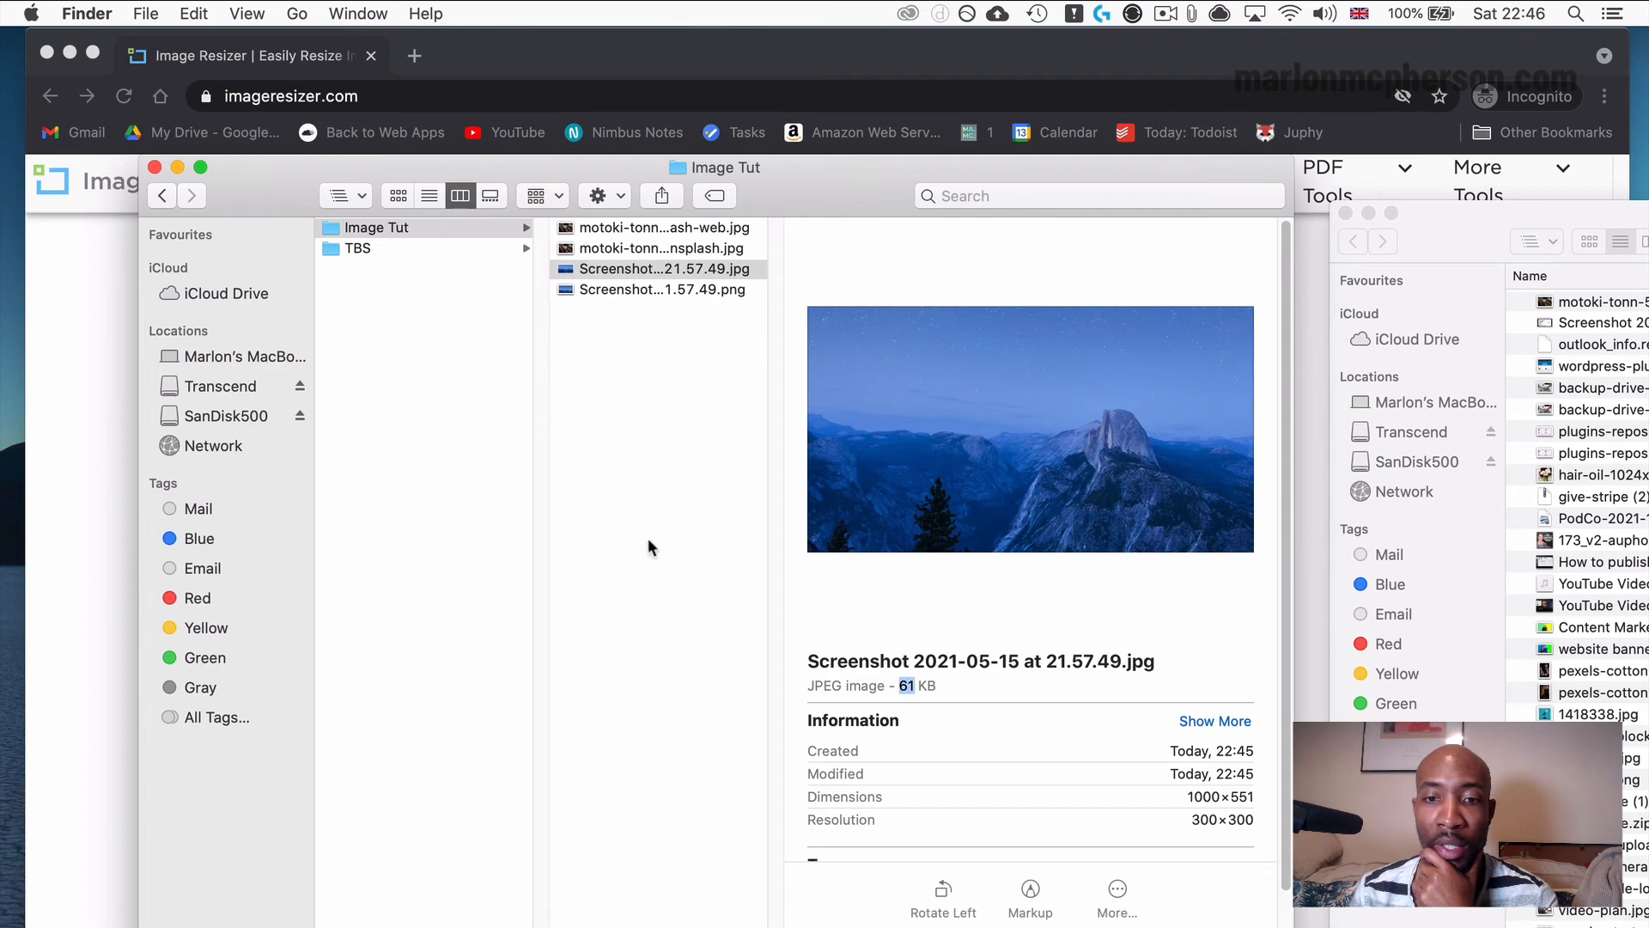
left_click(665, 287)
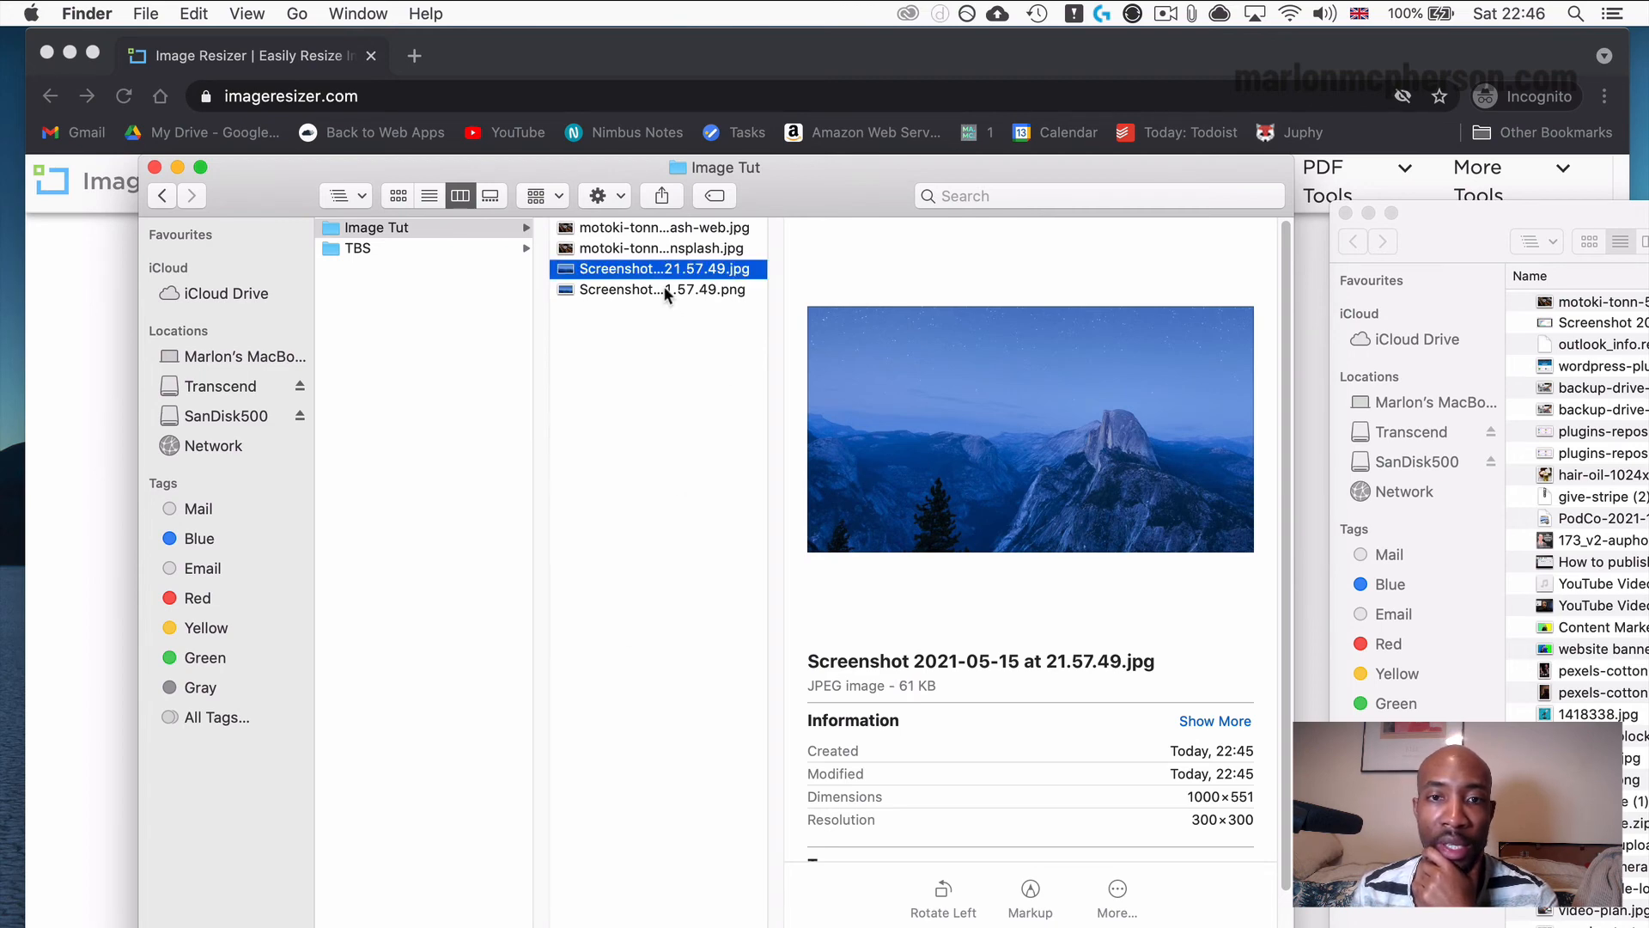
left_click(664, 289)
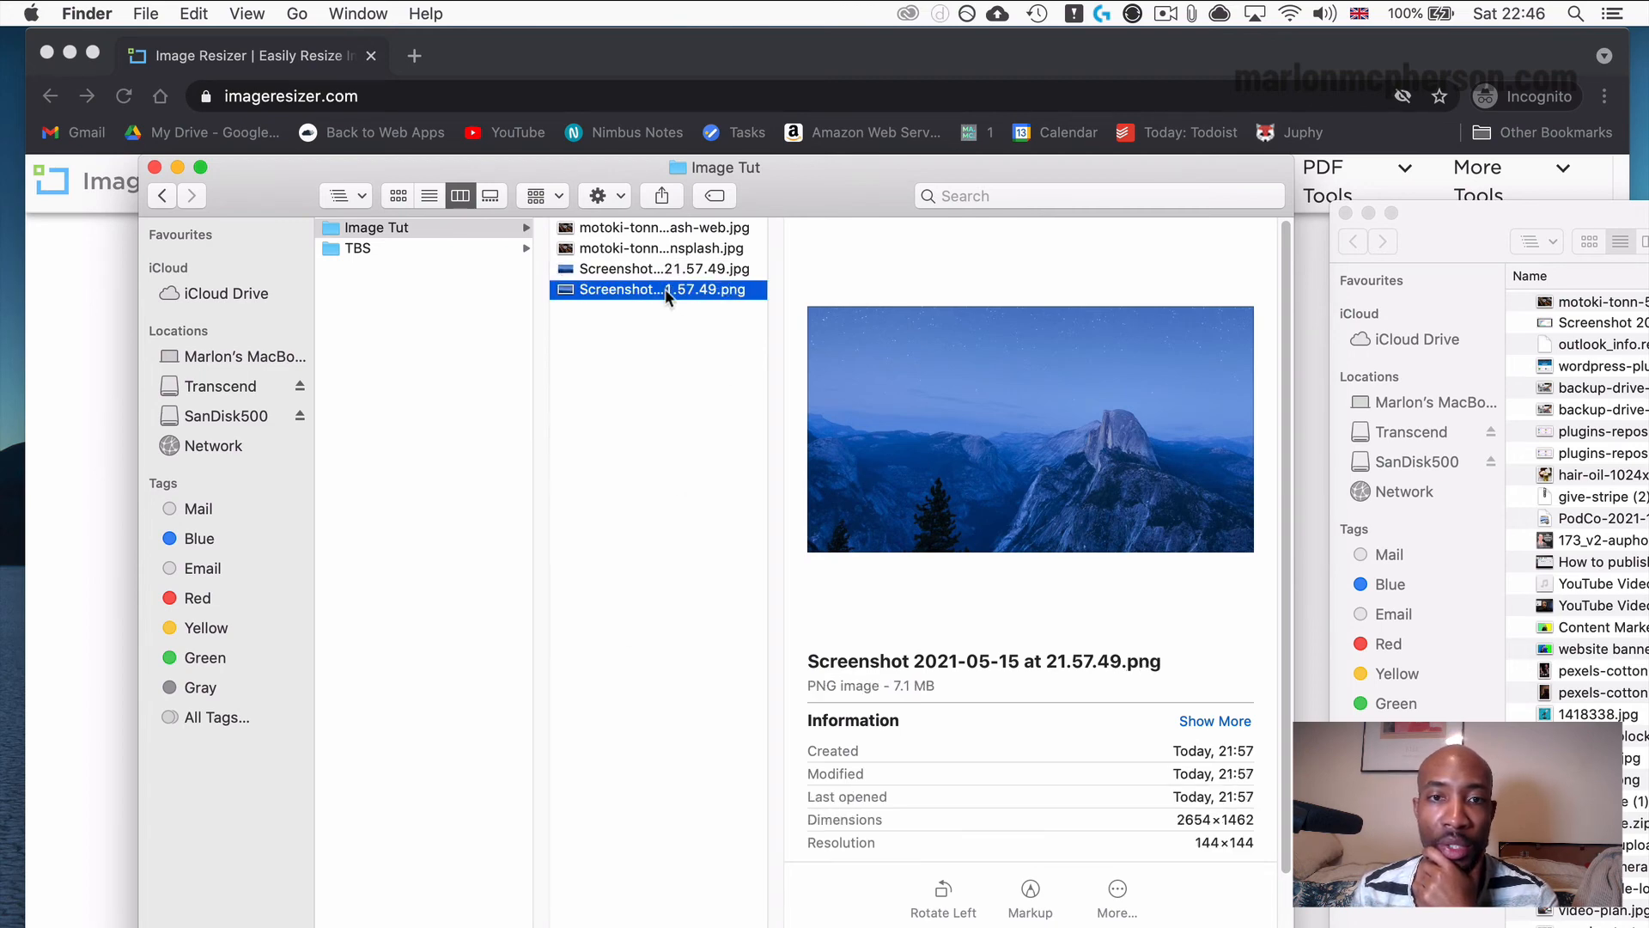
left_click(728, 270)
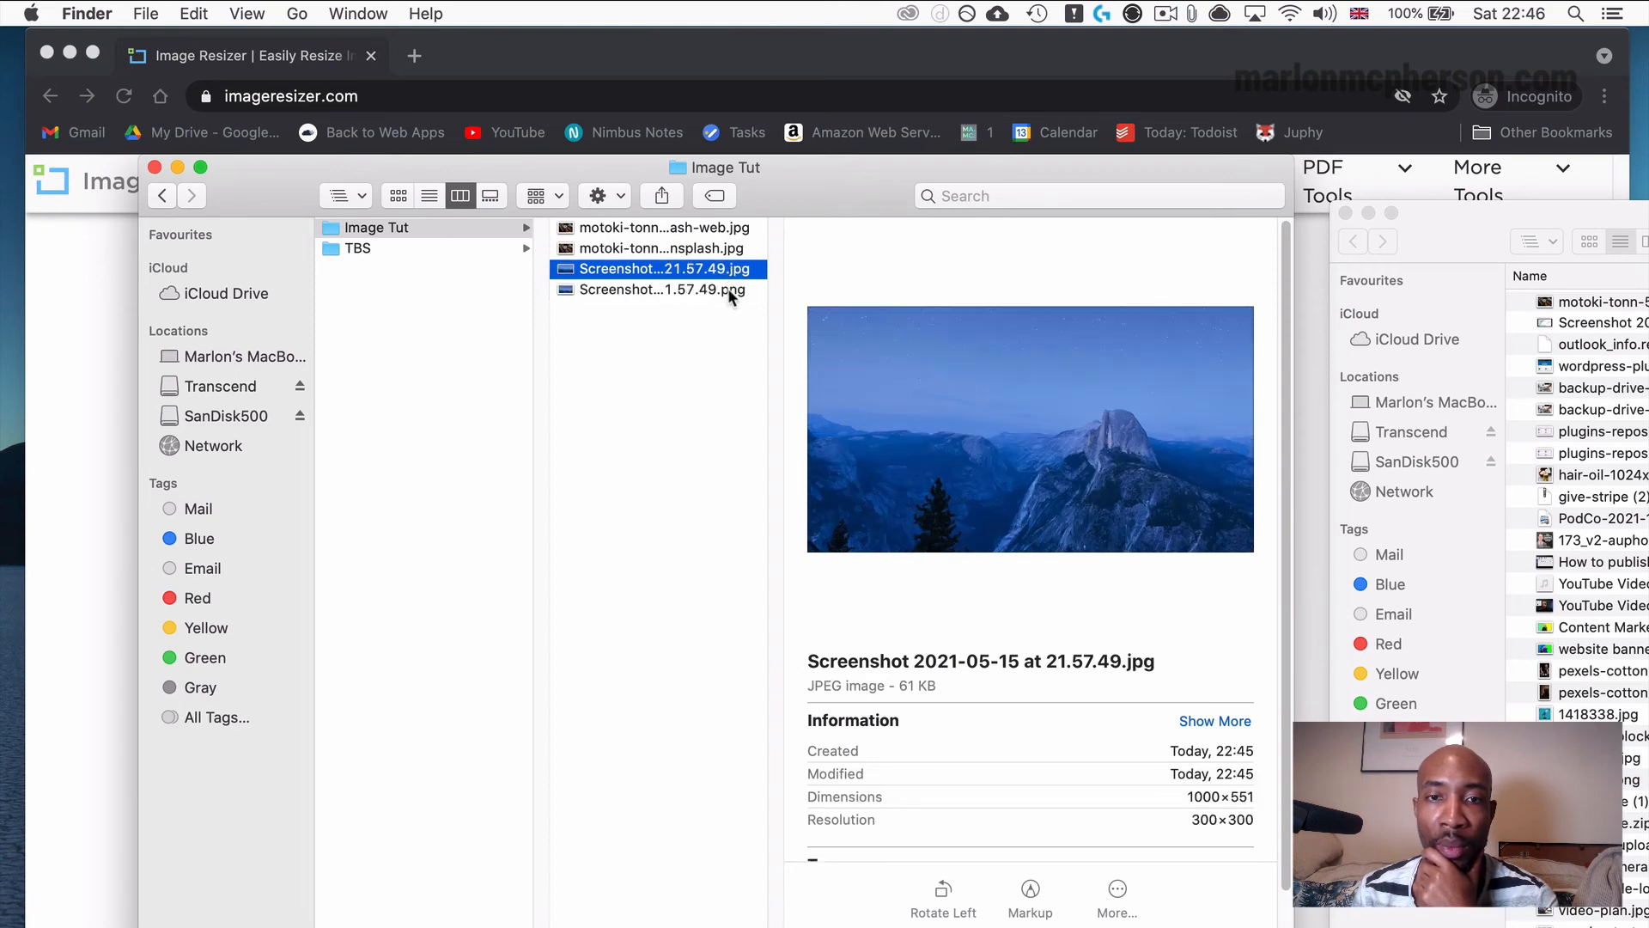
left_click(729, 290)
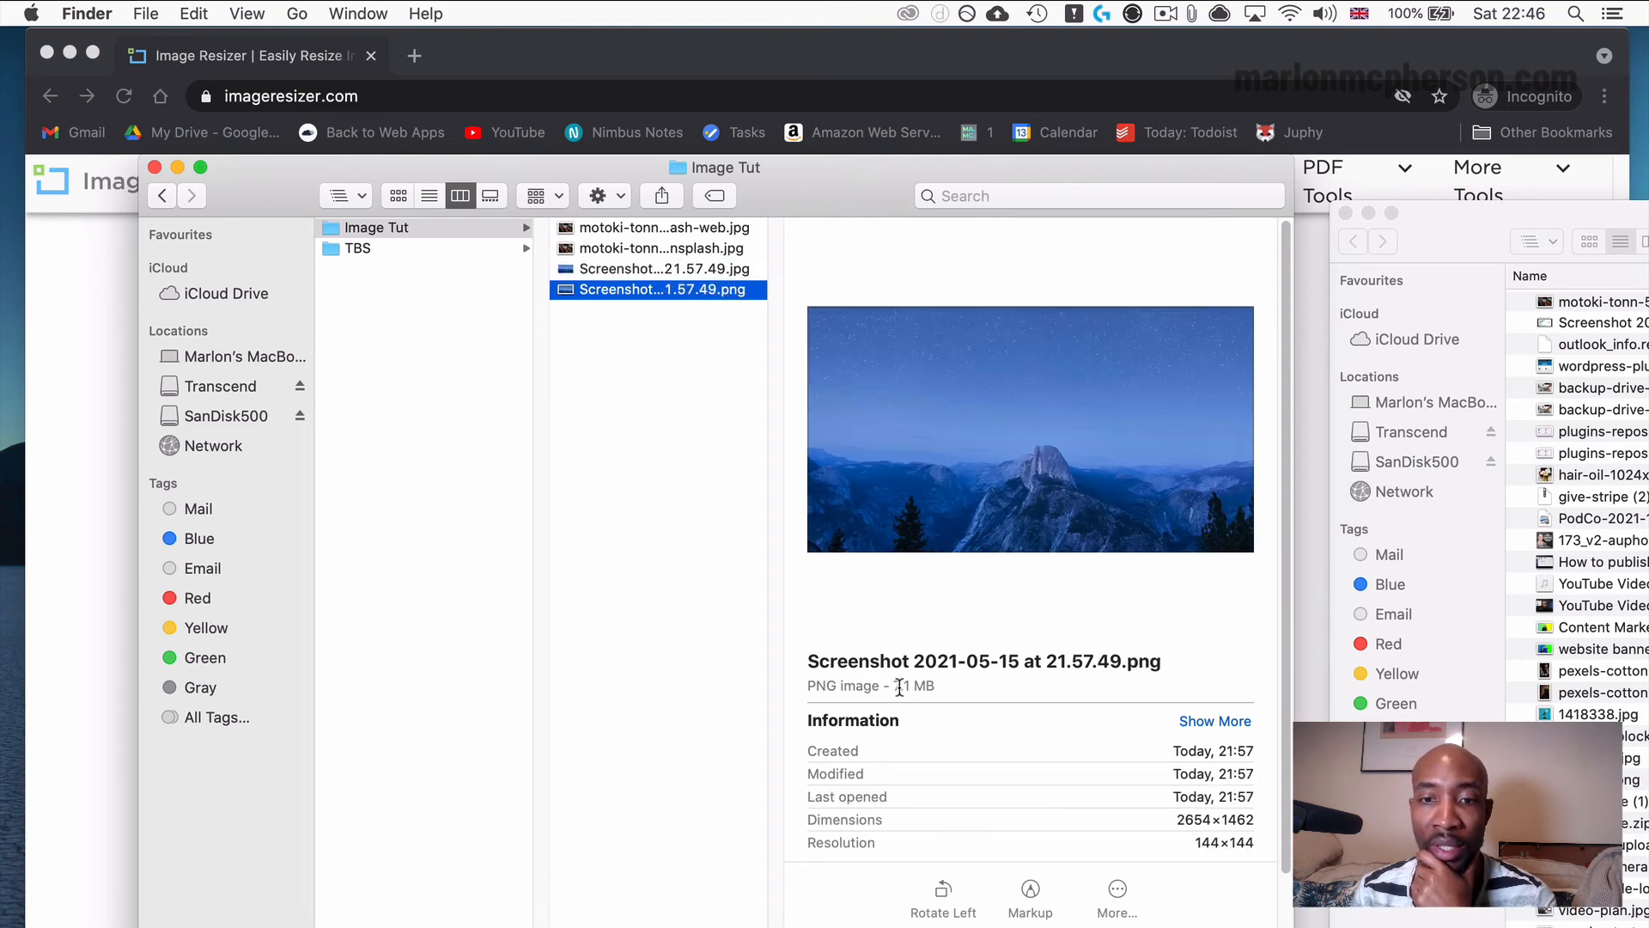
left_click(693, 269)
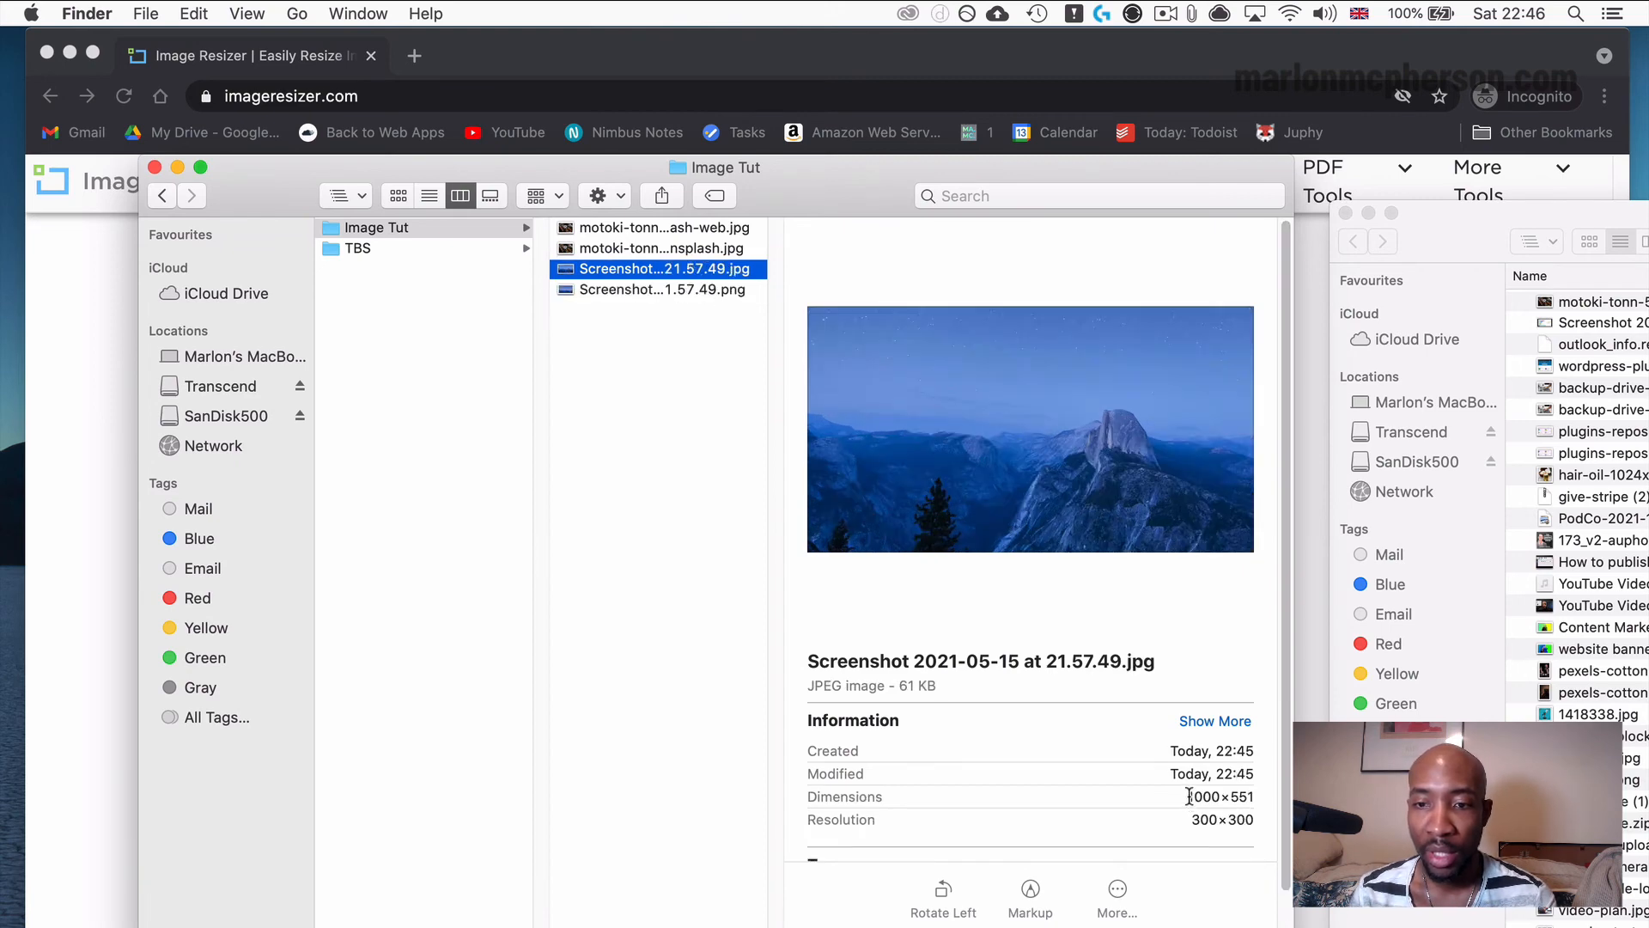
left_click_drag(1188, 796, 1213, 787)
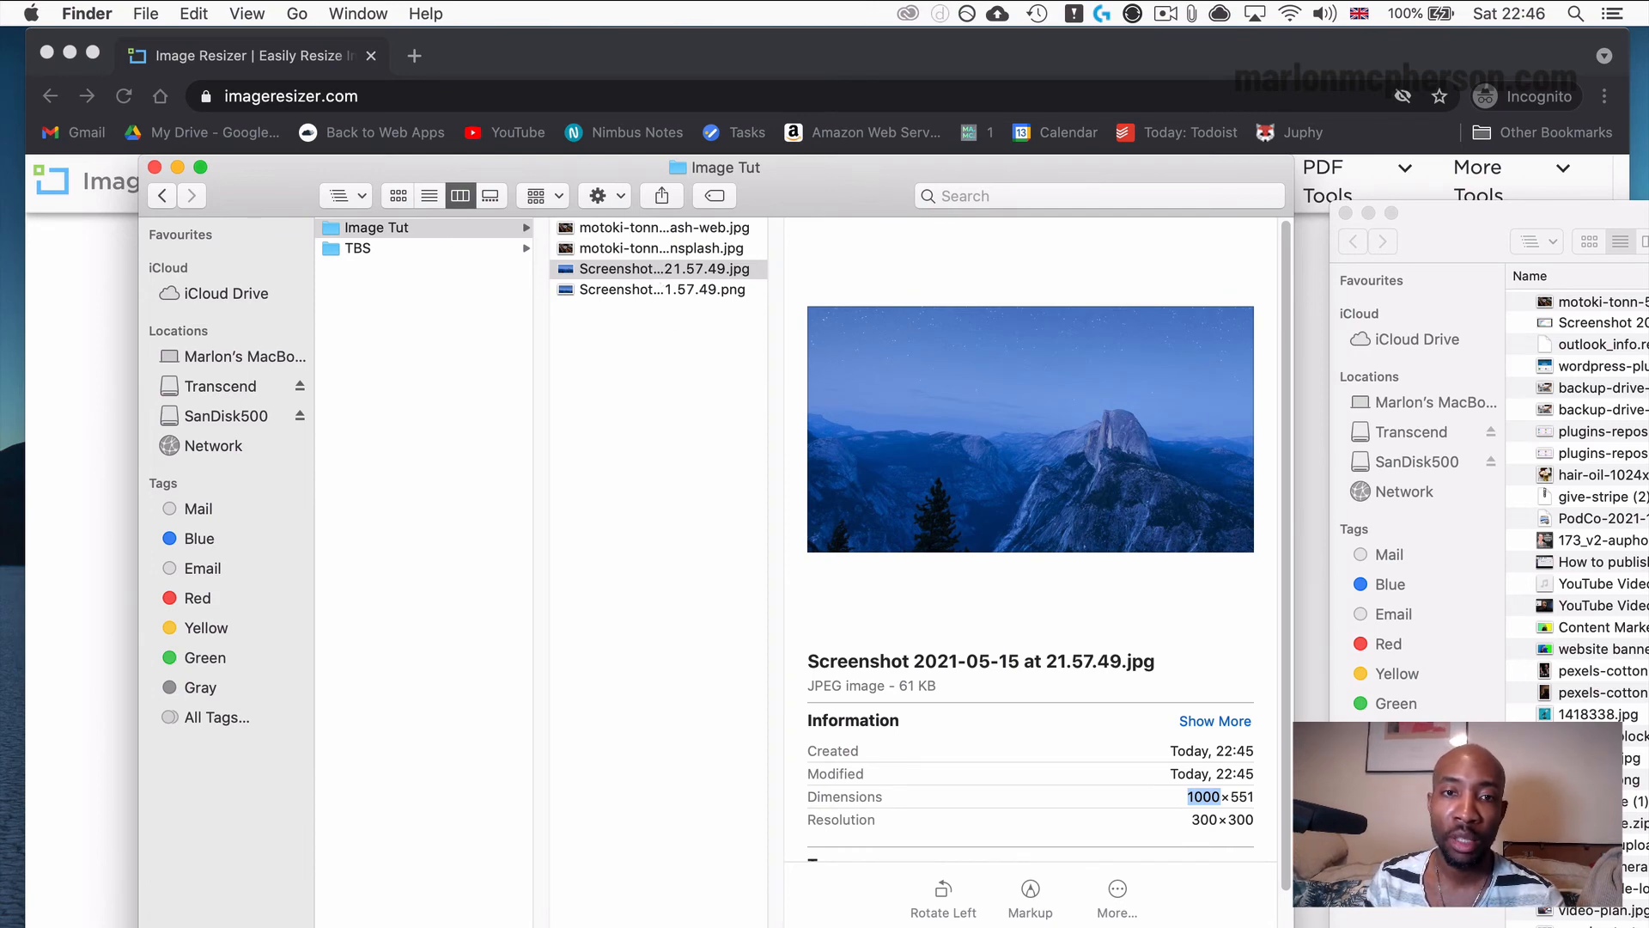
Preview the resized screenshot JPG with Quick Look in full screen to check its quality, and close the preview.
left_click(627, 275)
key("space")
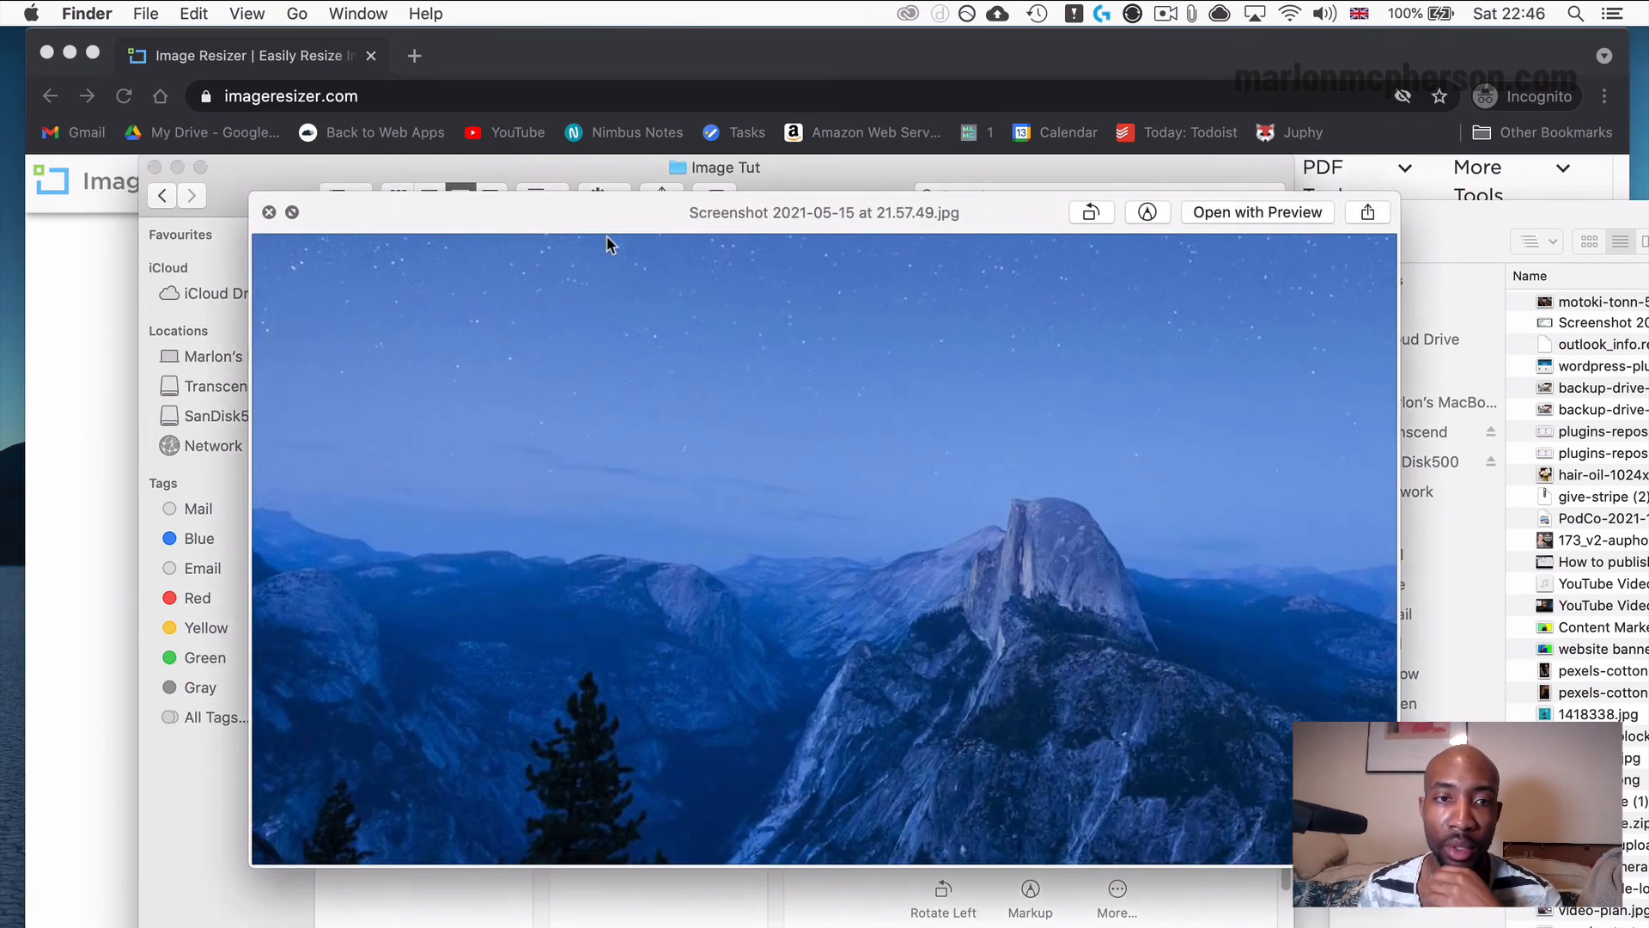
left_click(293, 212)
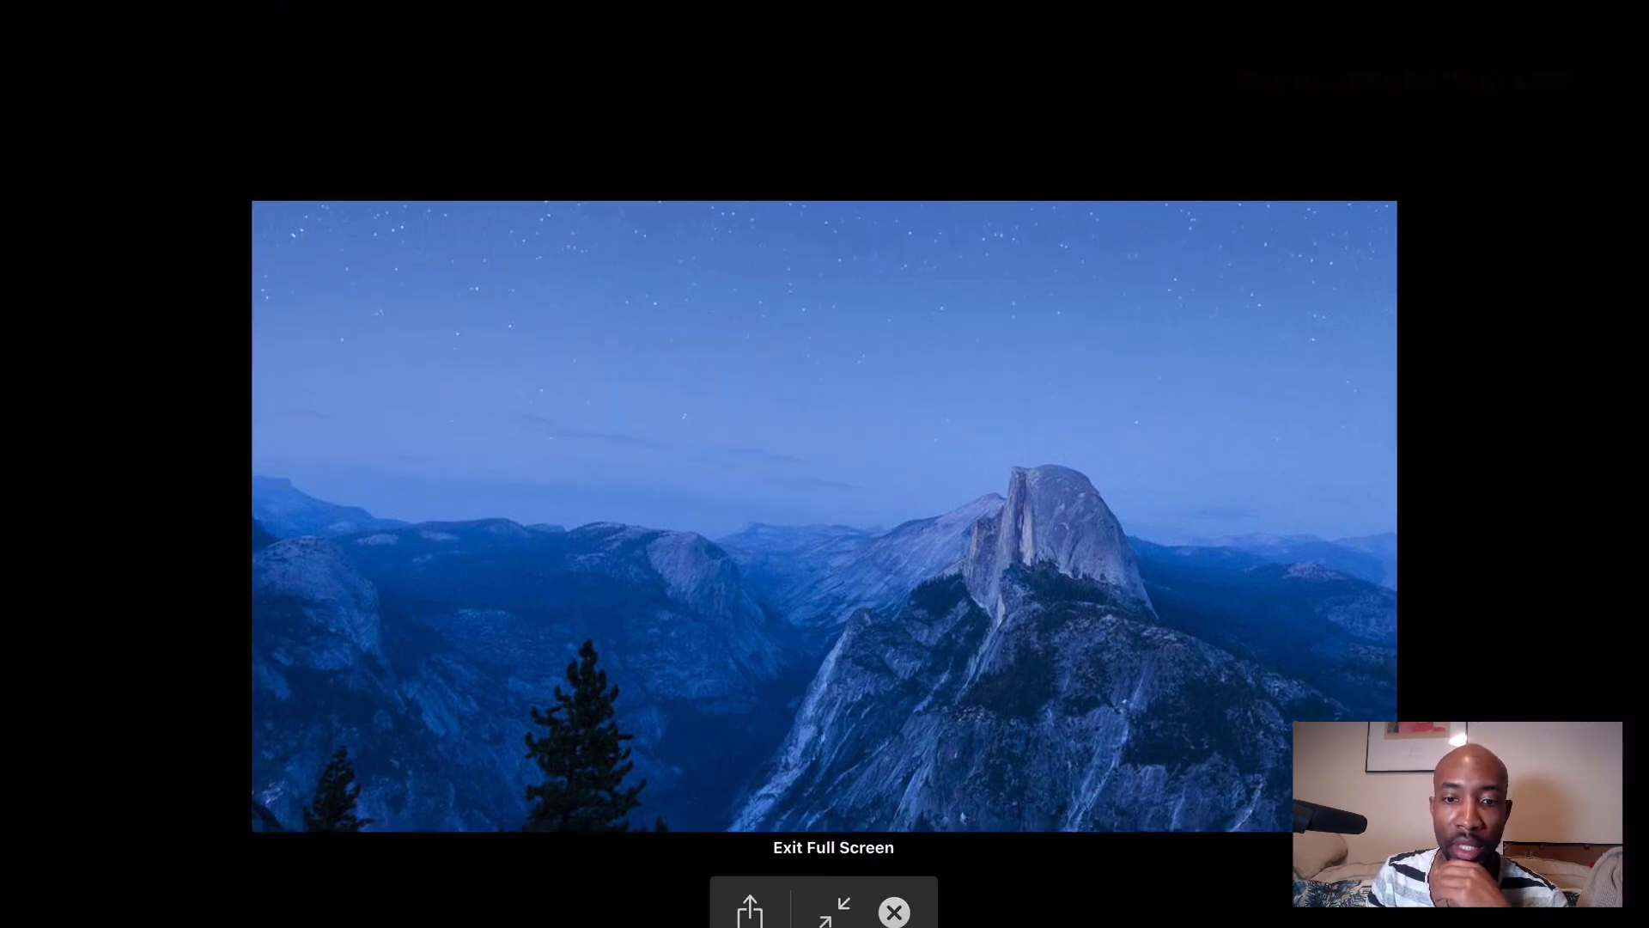
left_click(894, 911)
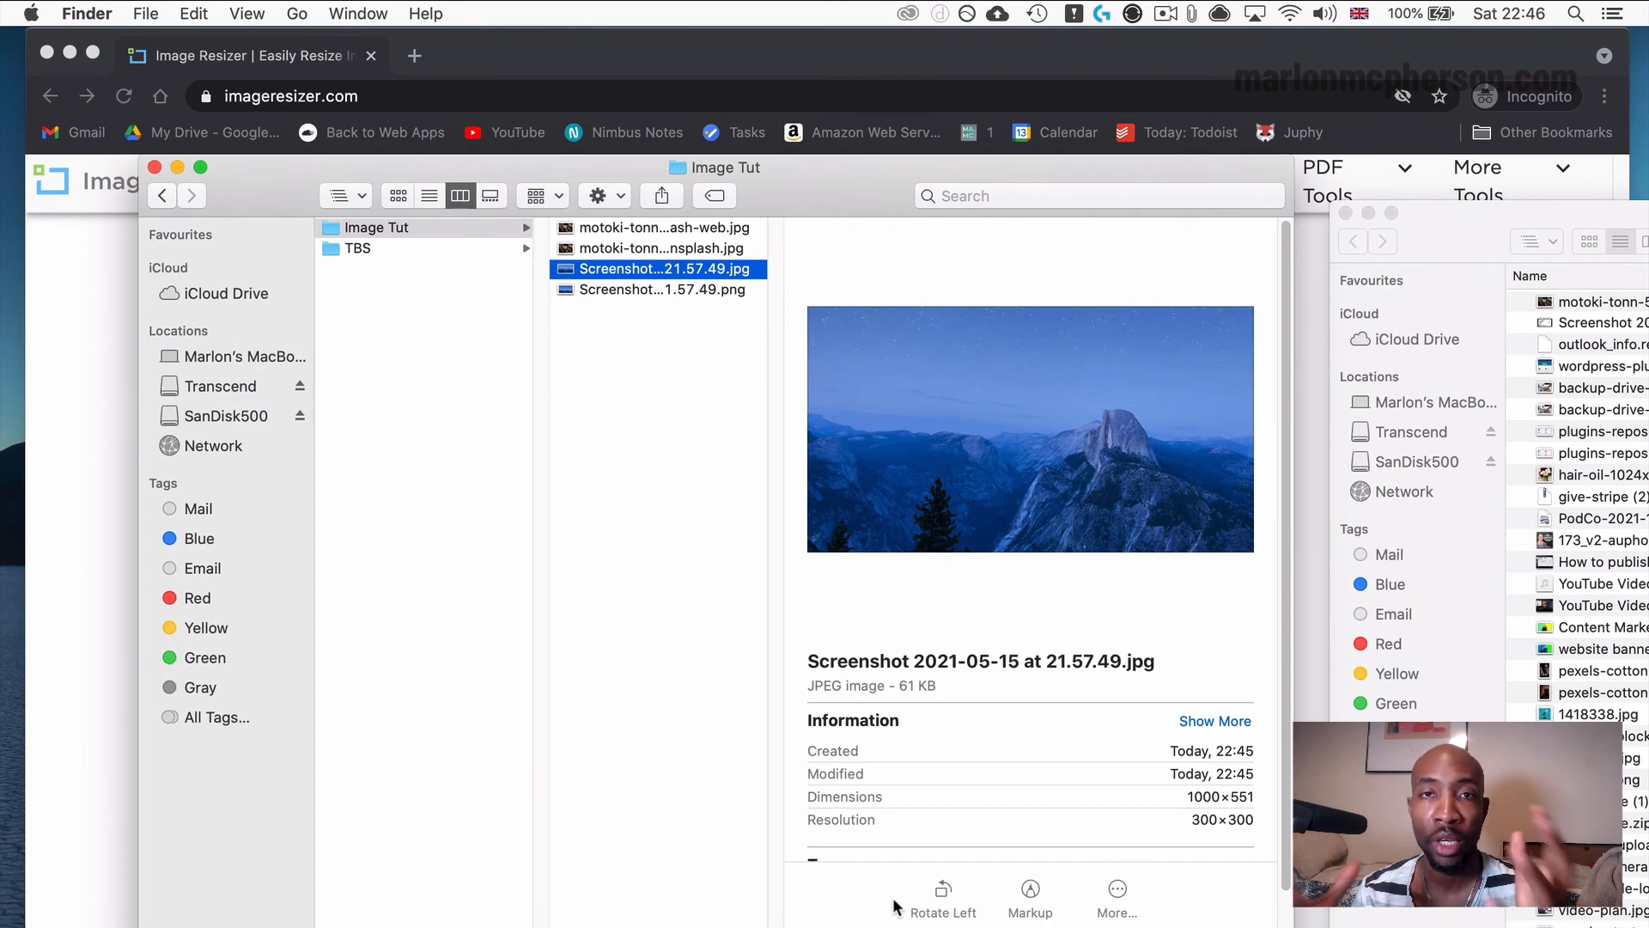
Reselect the Image Tut folder, switch back to ImageResizer.com in Chrome and open the Bulk Resize tool.
left_click(529, 641)
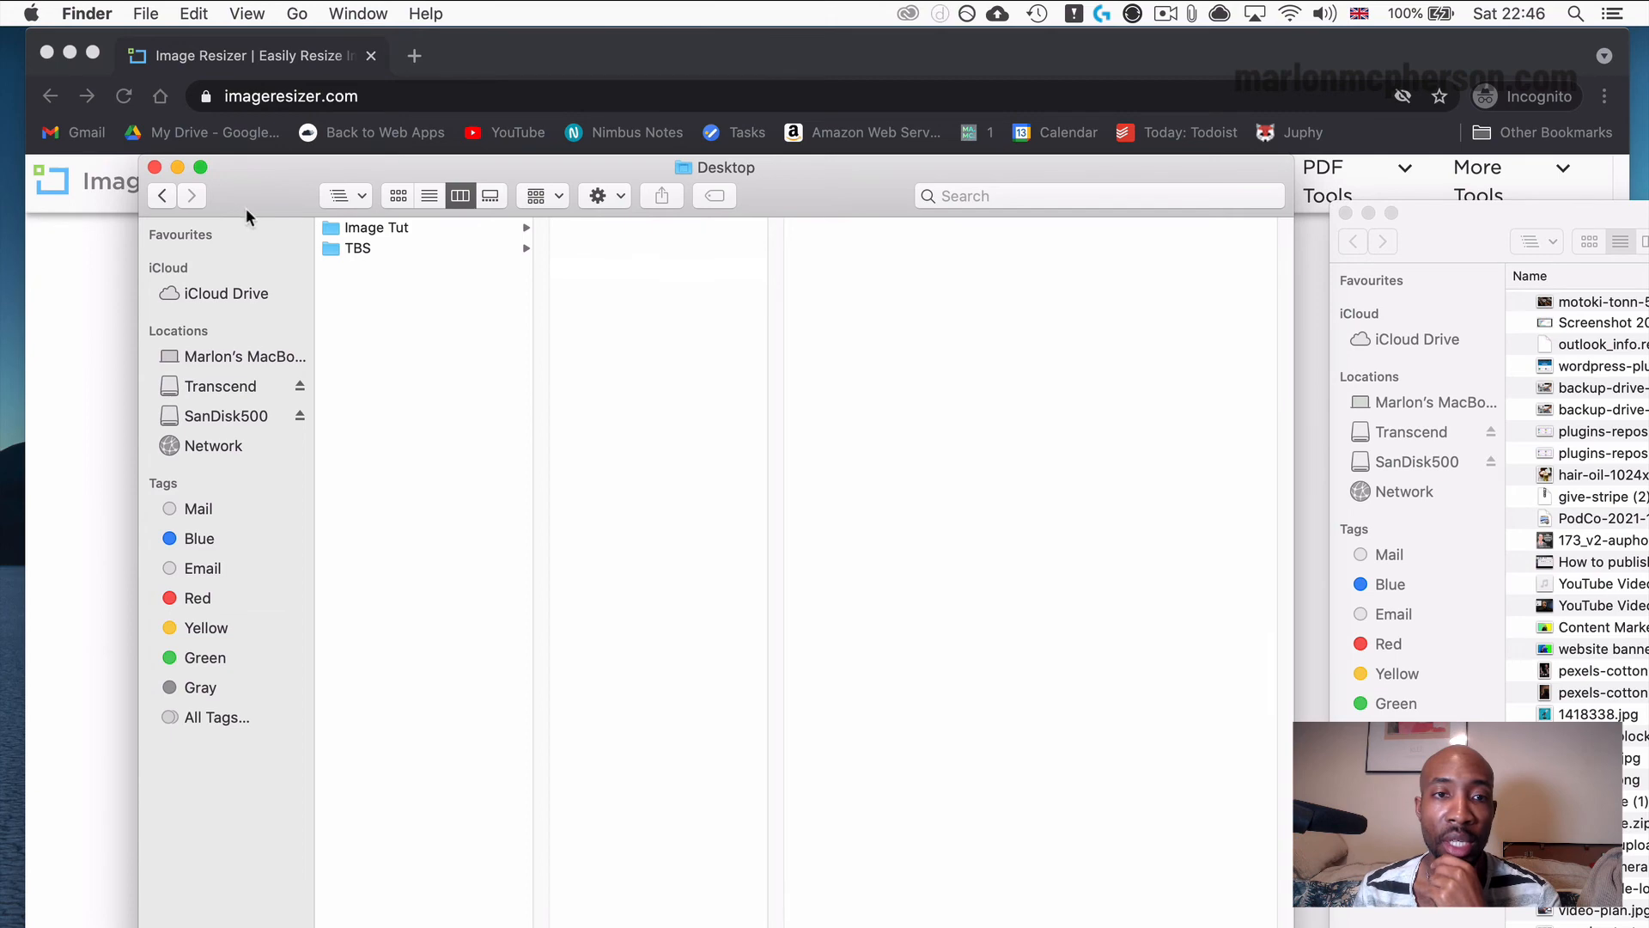
left_click(334, 230)
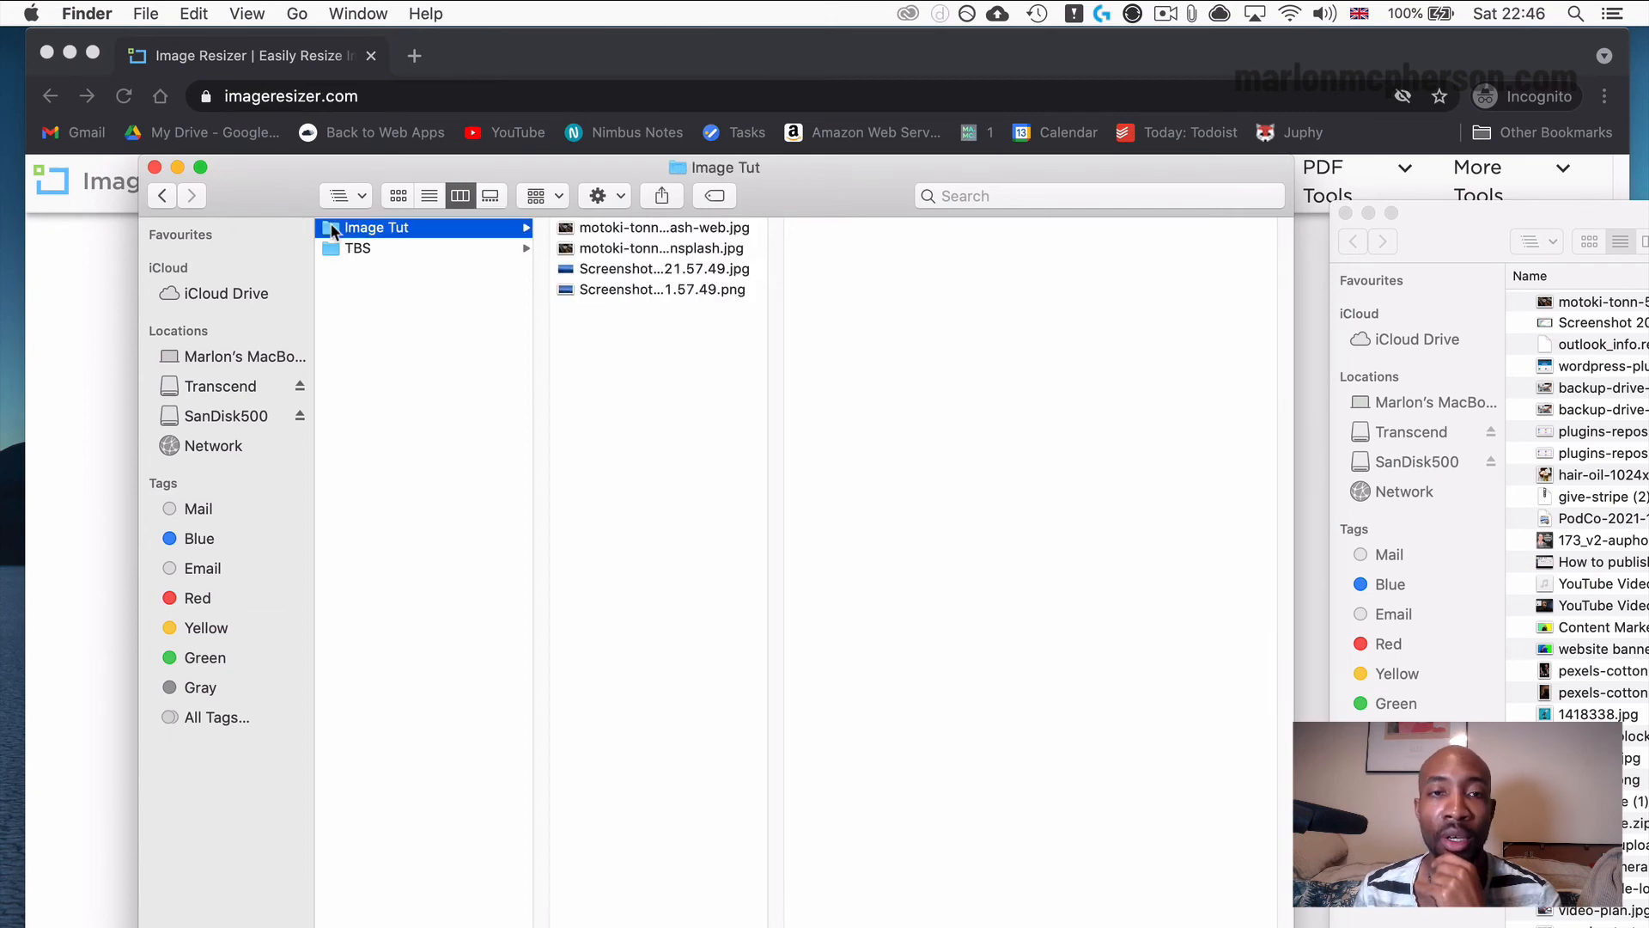
left_click(64, 274)
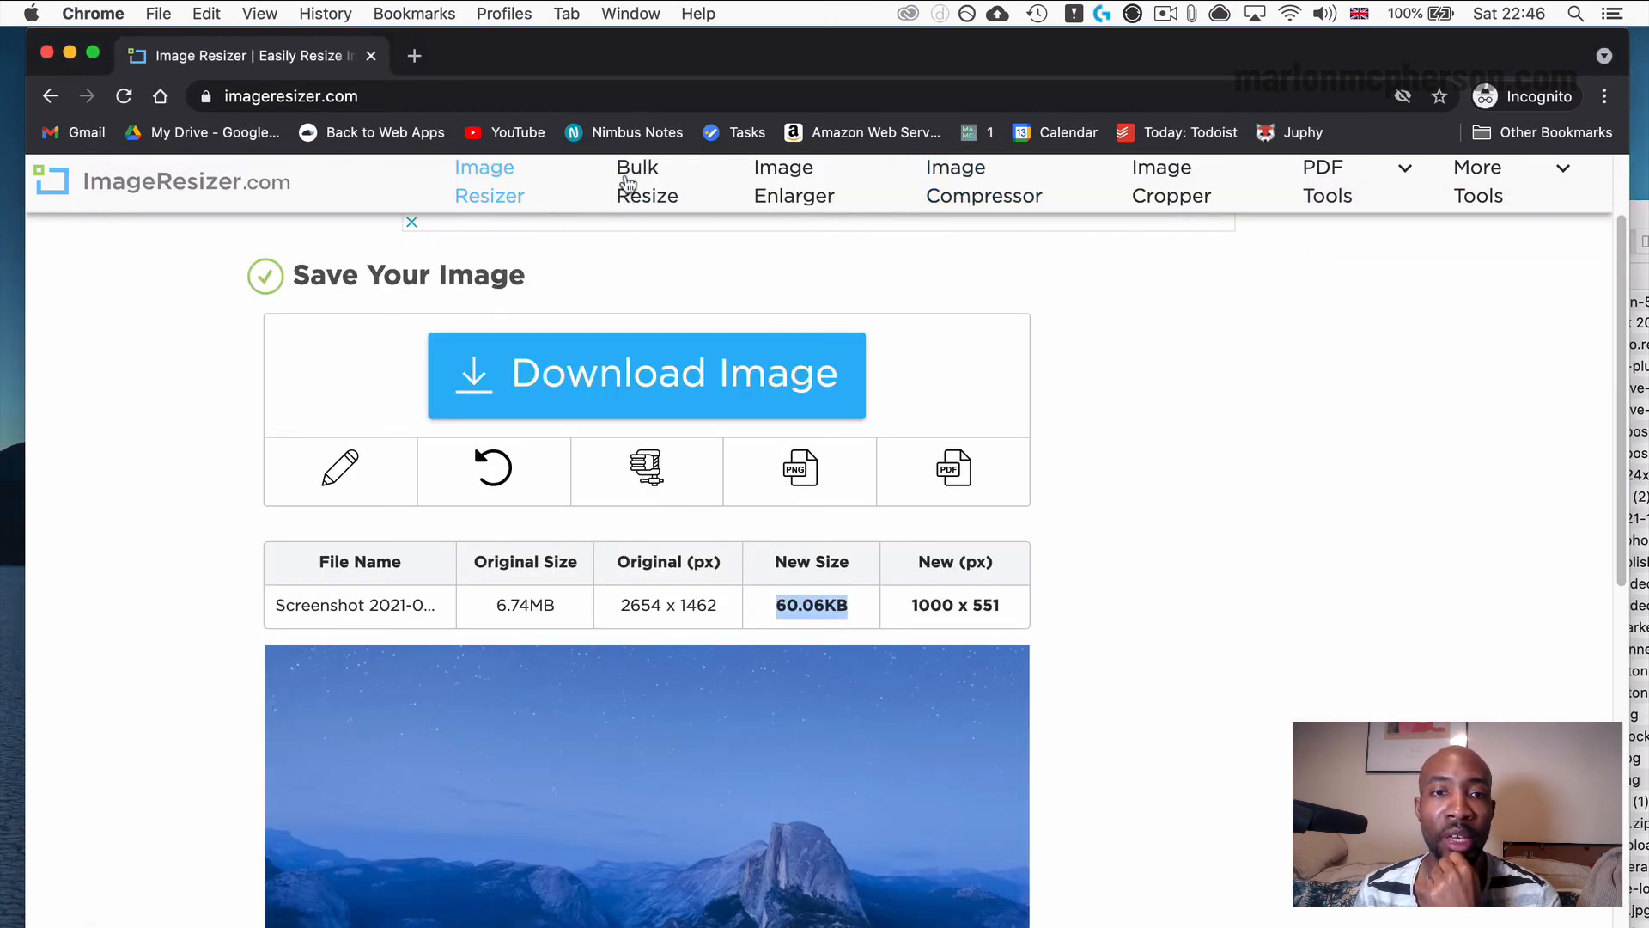
left_click(652, 191)
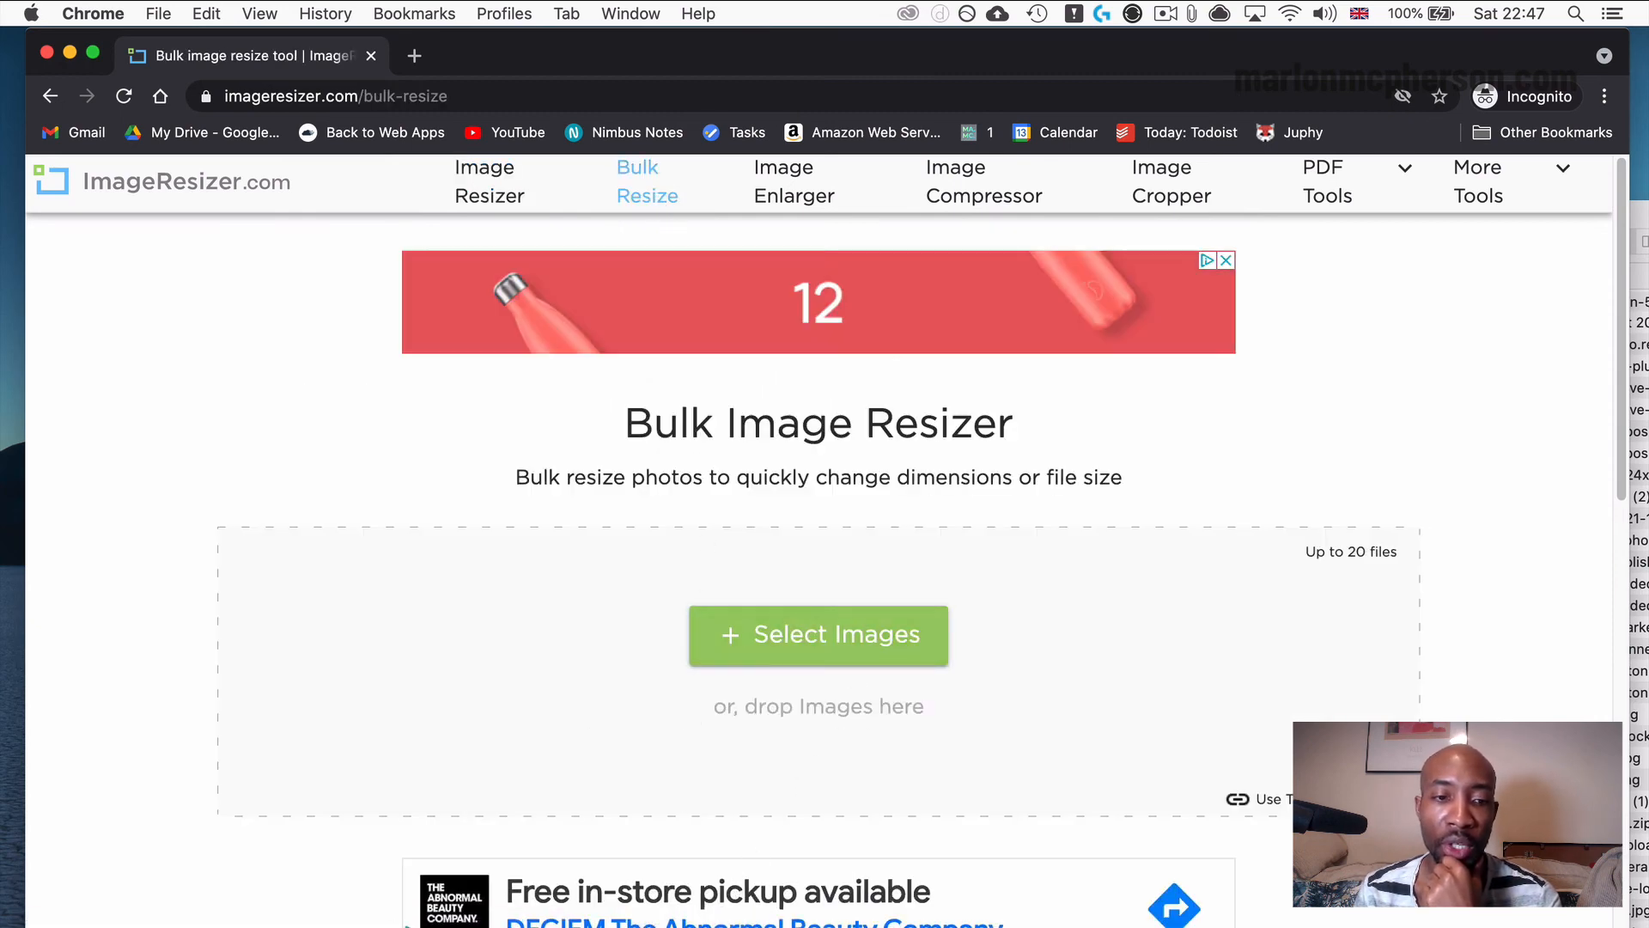
Place the Image Tut folder window beside the page and add motoki-tonn-5Zb1Uz6Gi8c-unsplash.jpg and the screenshot PNG to the bulk resizer.
key("ctrl+Up")
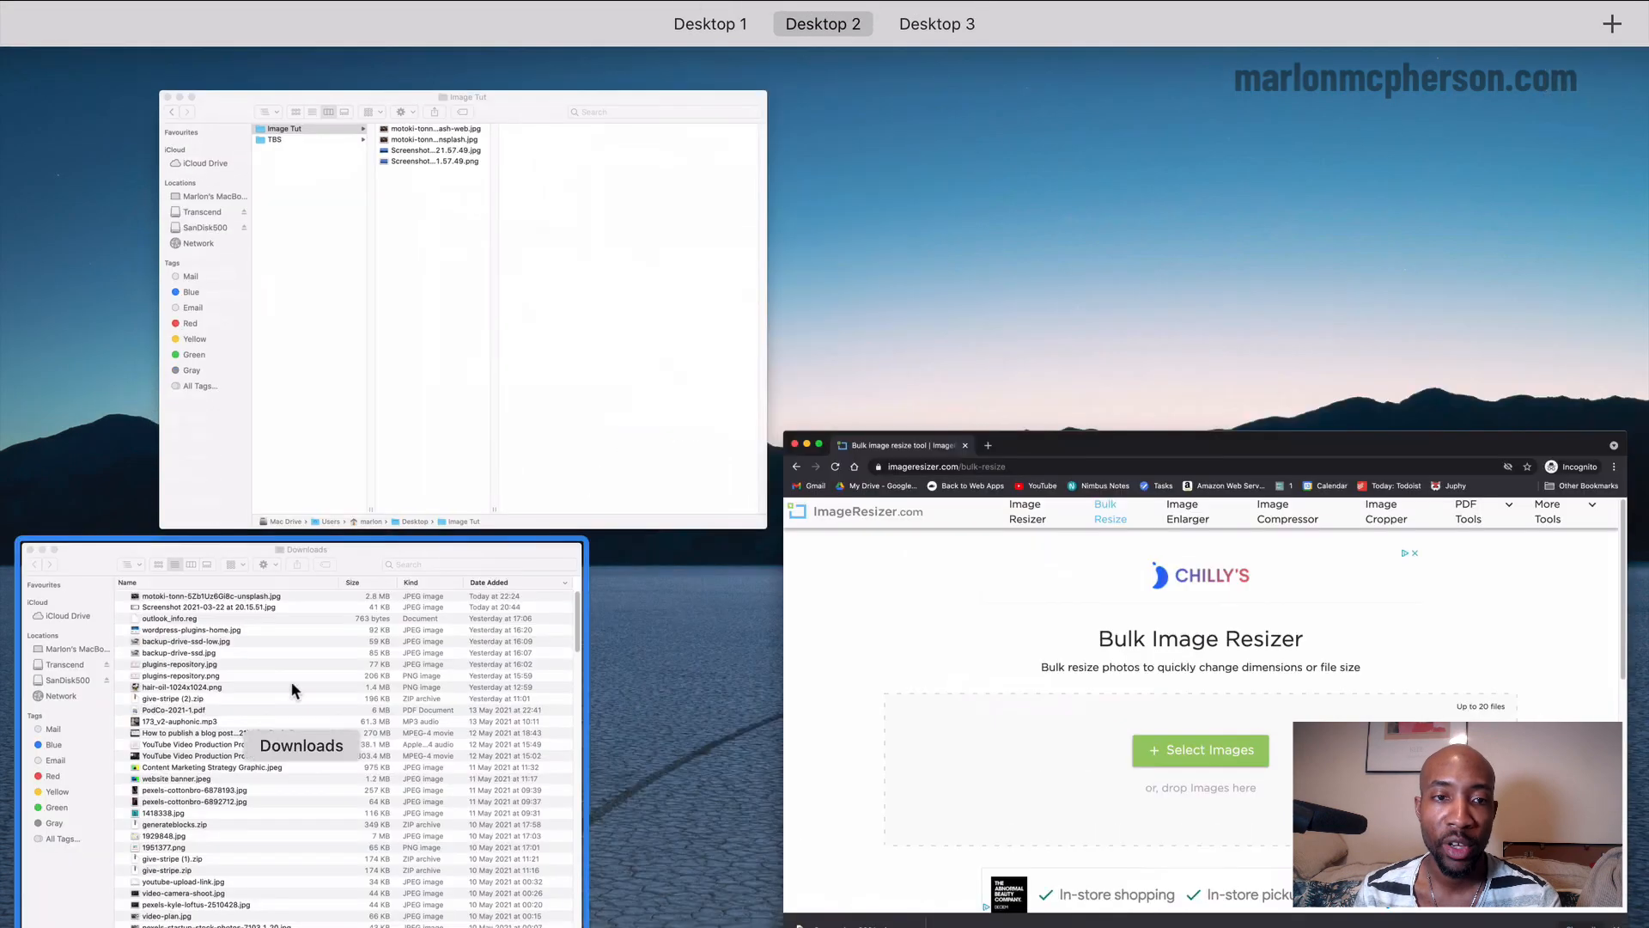
left_click(336, 423)
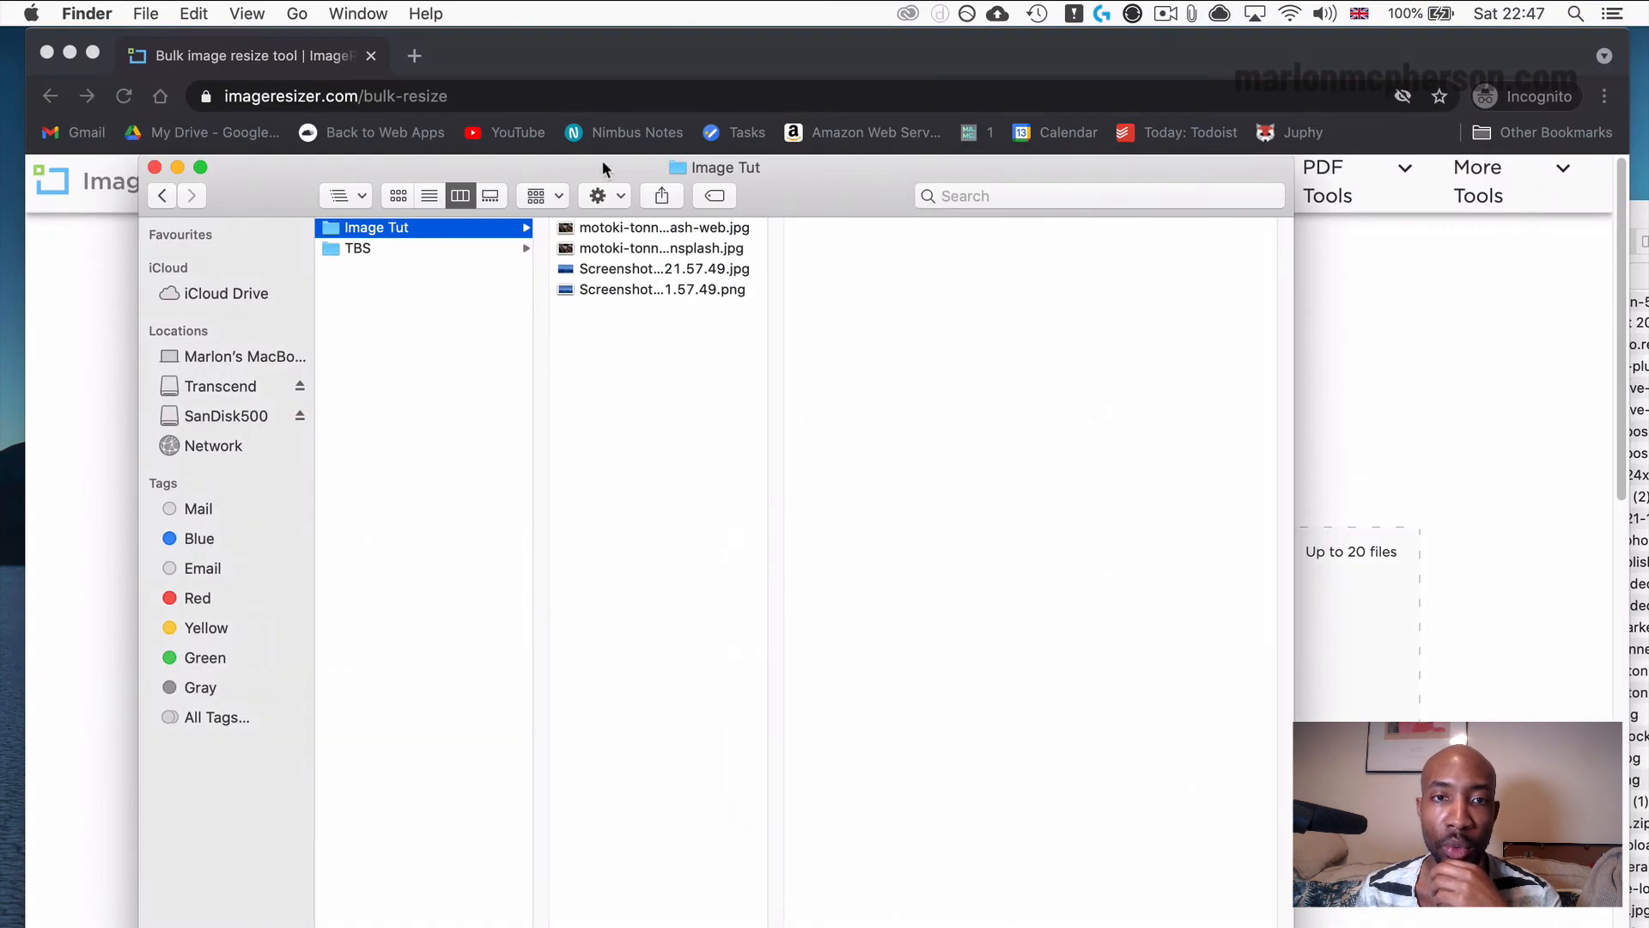
left_click_drag(601, 164, 1469, 230)
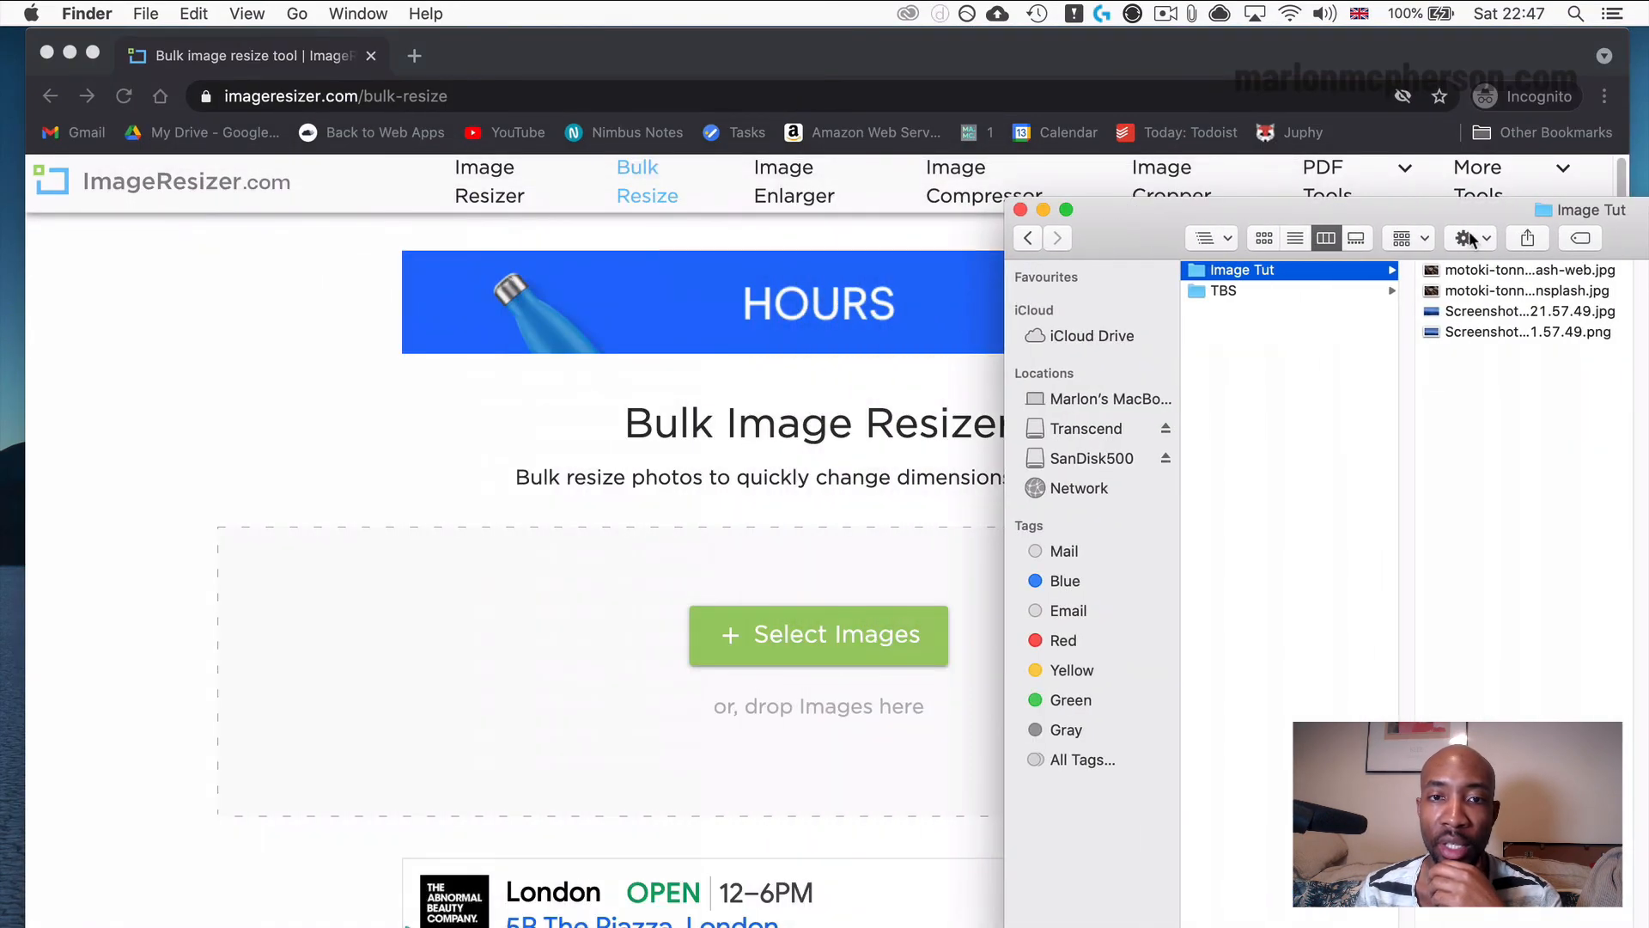
left_click(1476, 292)
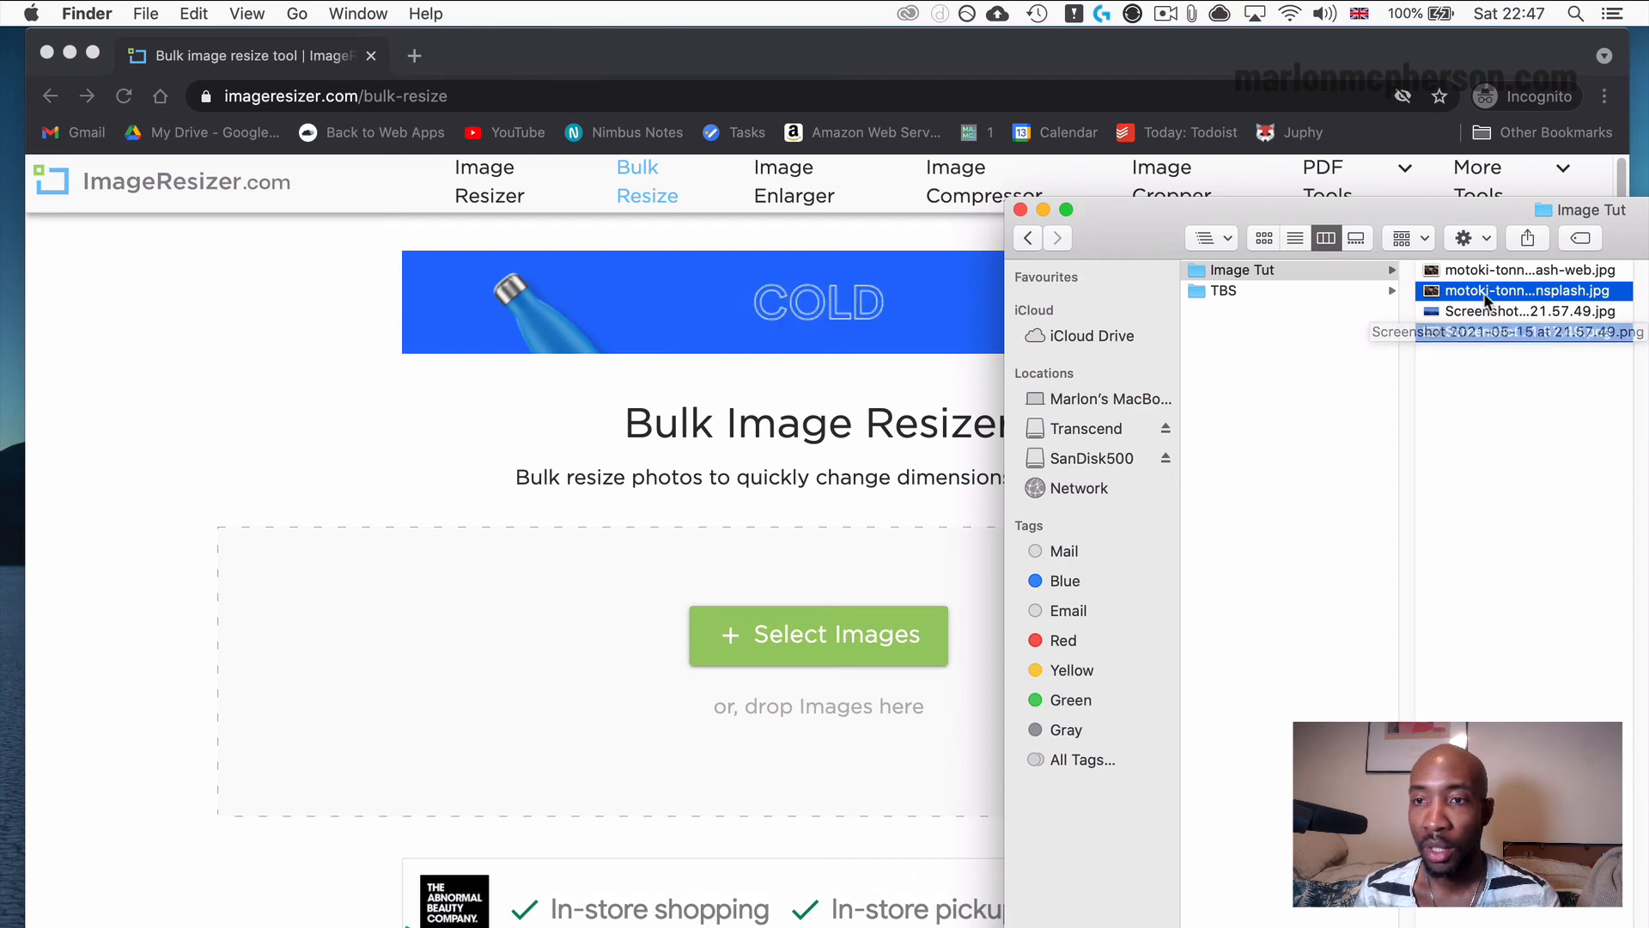
left_click(1487, 331, "shift")
left_click_drag(1487, 331, 777, 659)
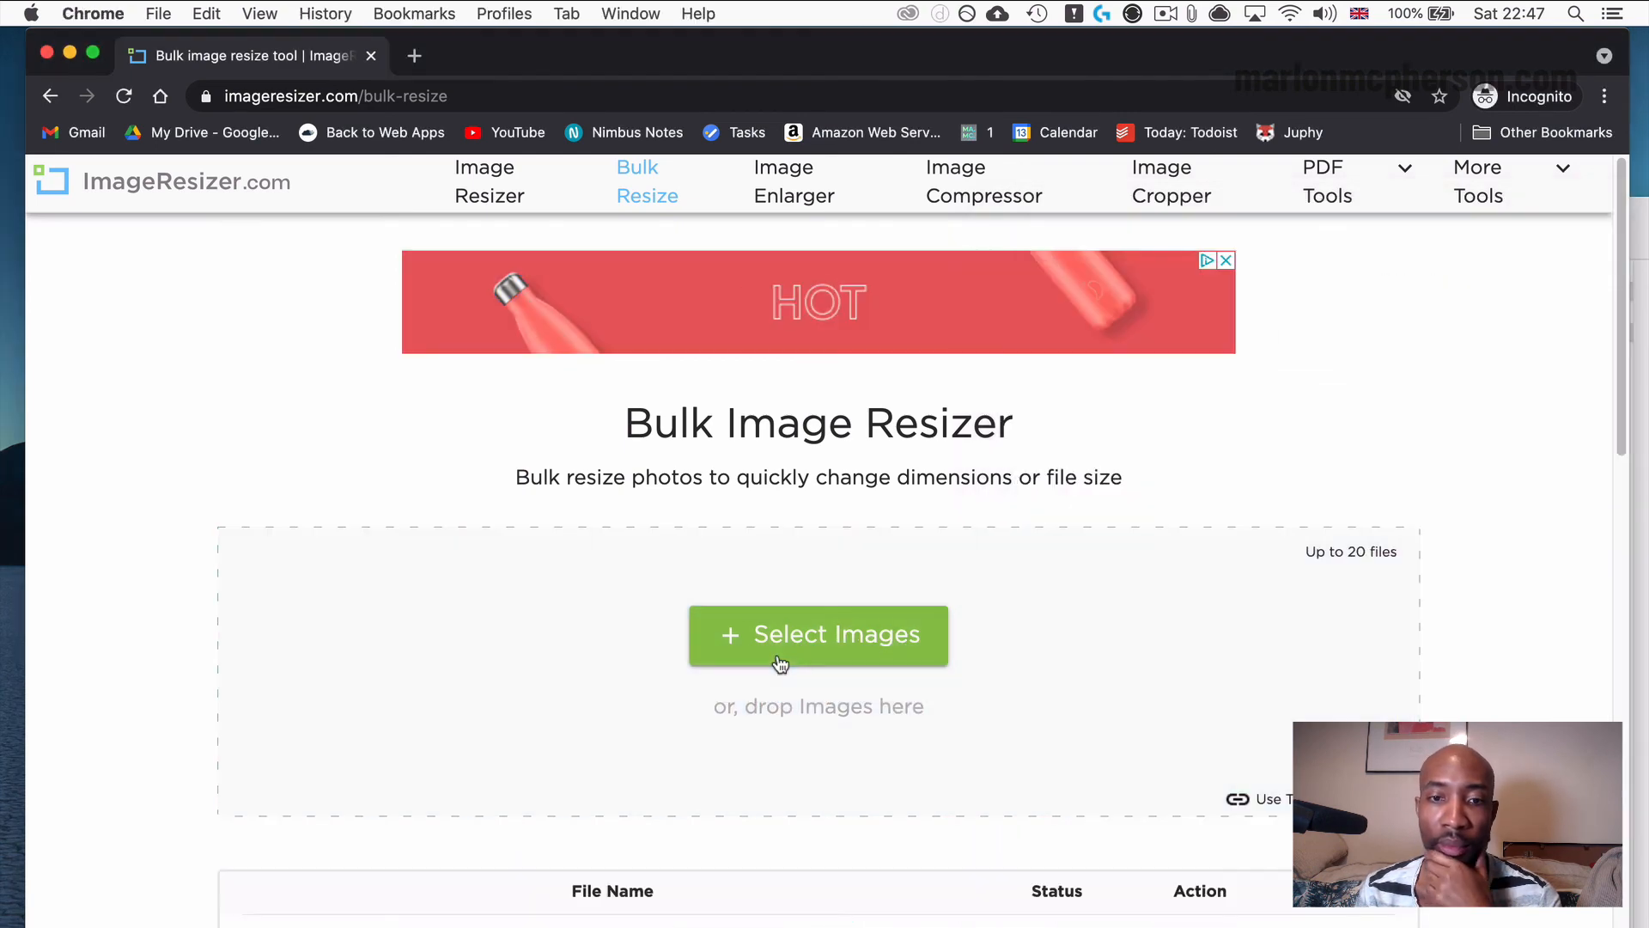
Upload both listed images and proceed to the bulk resize settings.
scroll(799, 666, "down", 5)
scroll(798, 667, "down", 3)
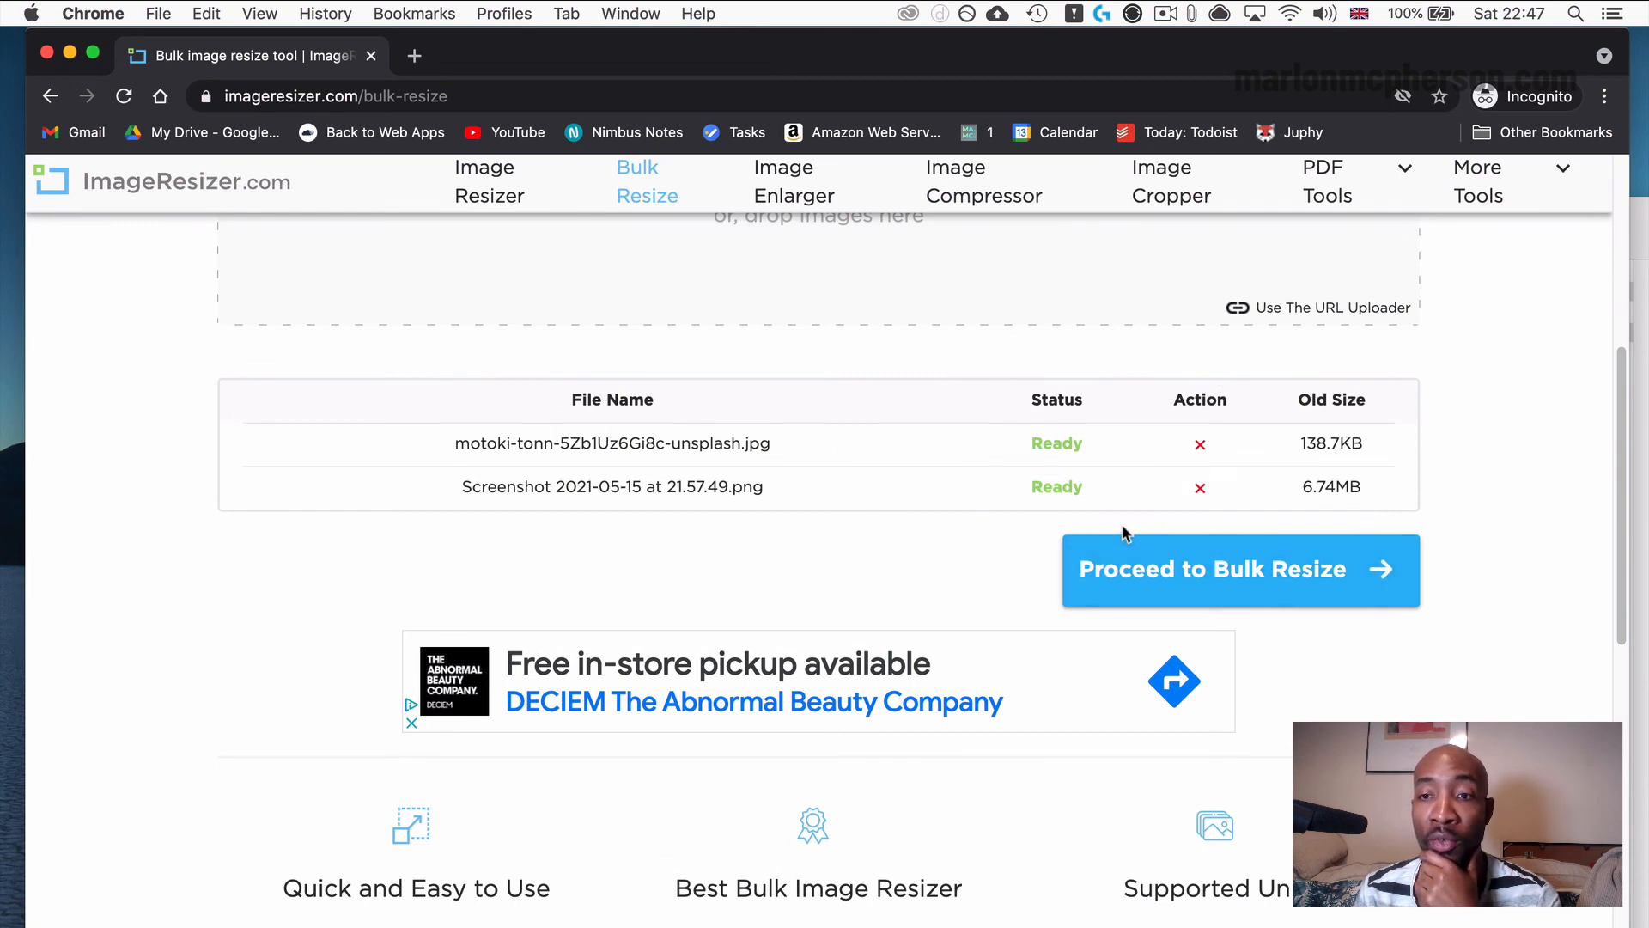
left_click(1191, 584)
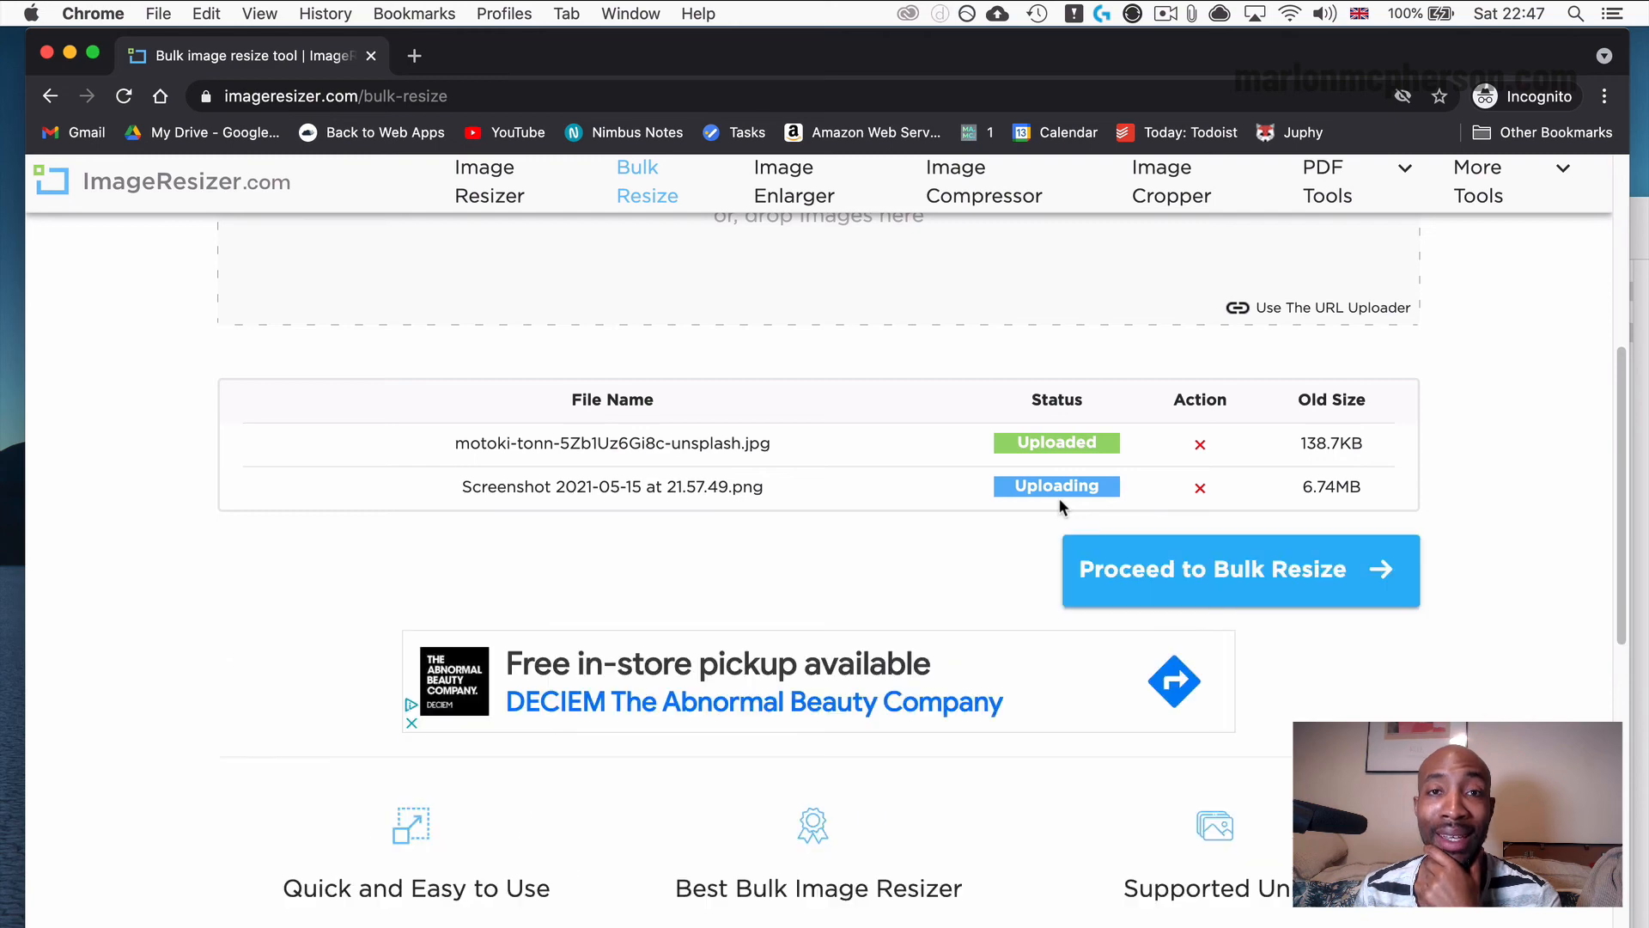
left_click(1091, 550)
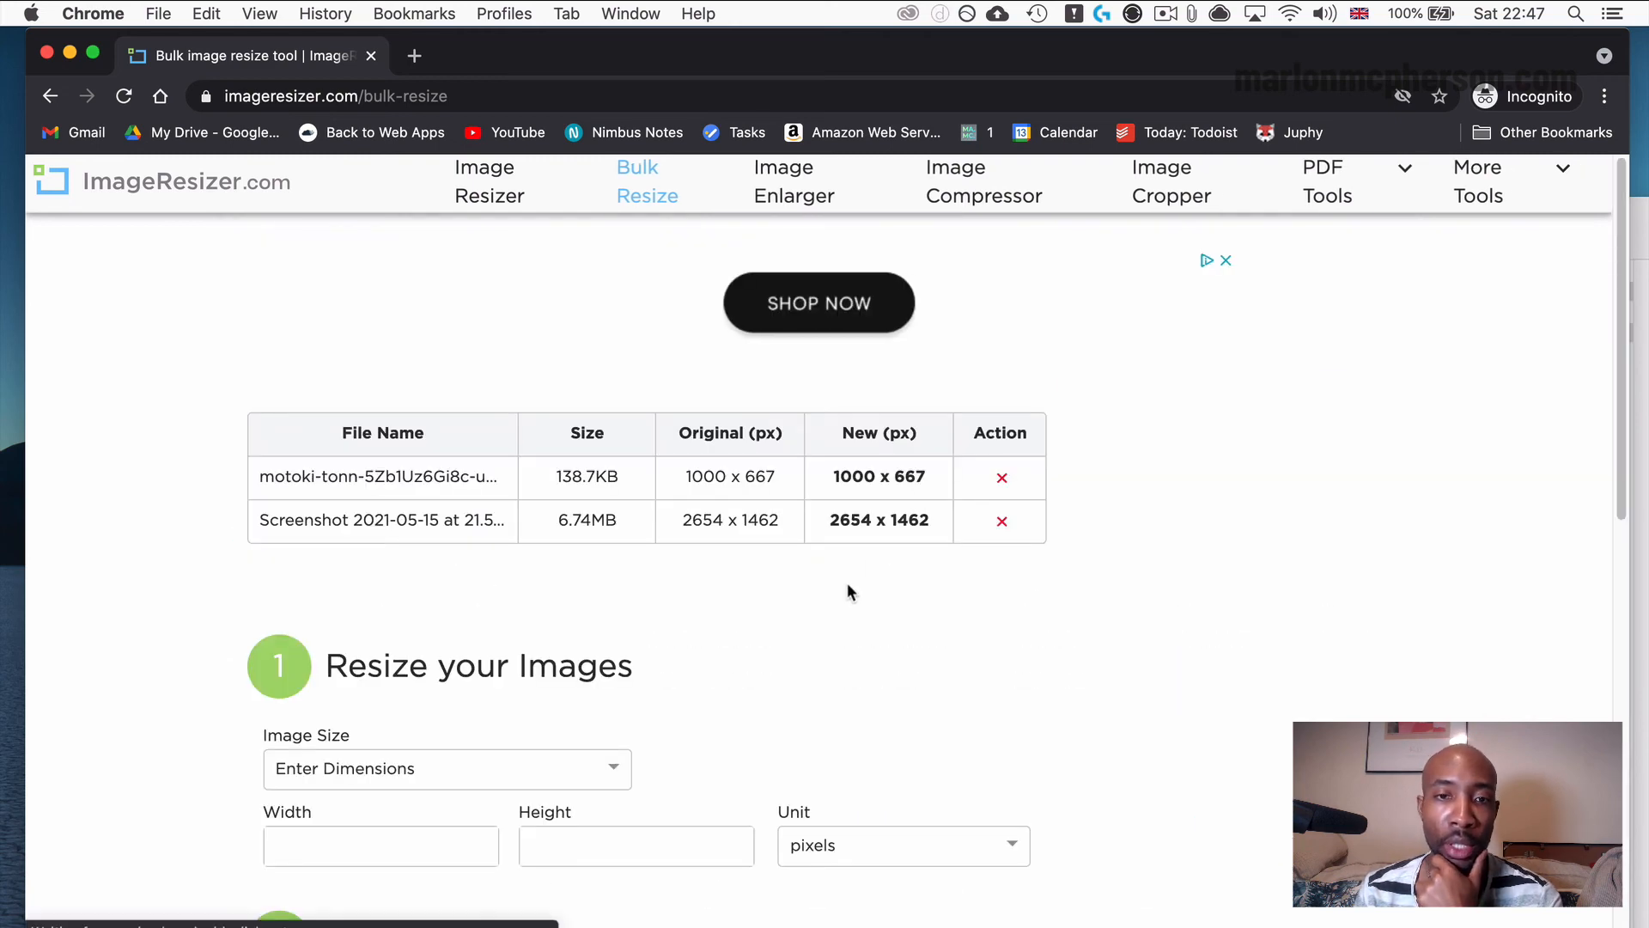
Keep the image size on Enter Dimensions and set the bulk resize width to 1000 pixels.
scroll(846, 593, "down", 1)
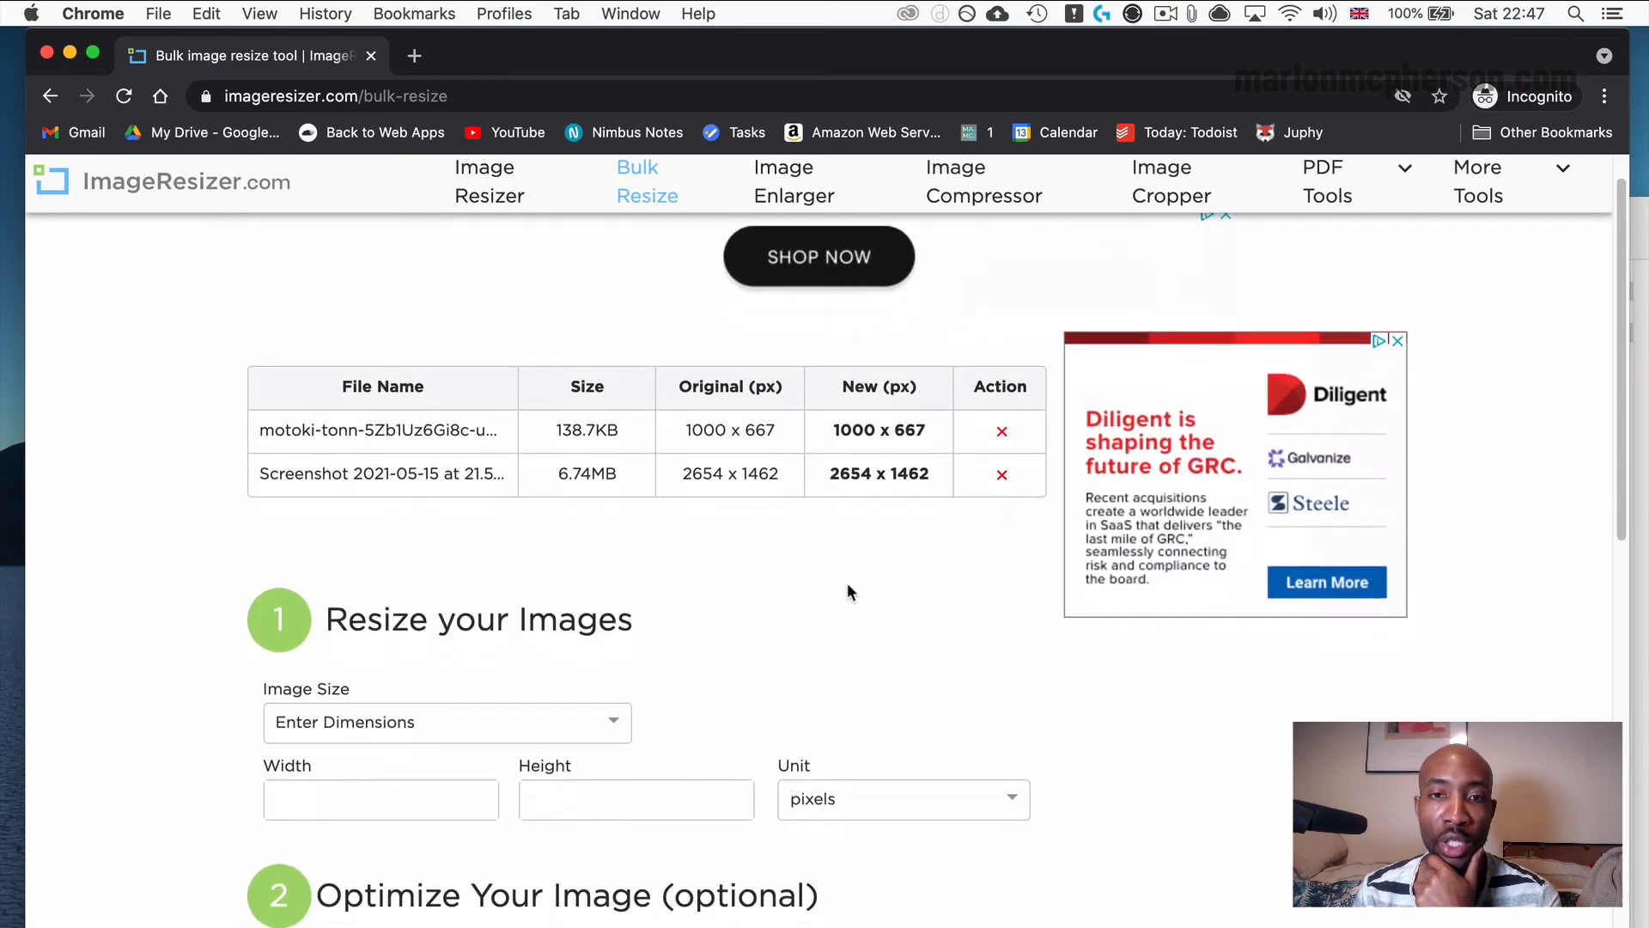
scroll(846, 593, "down", 4)
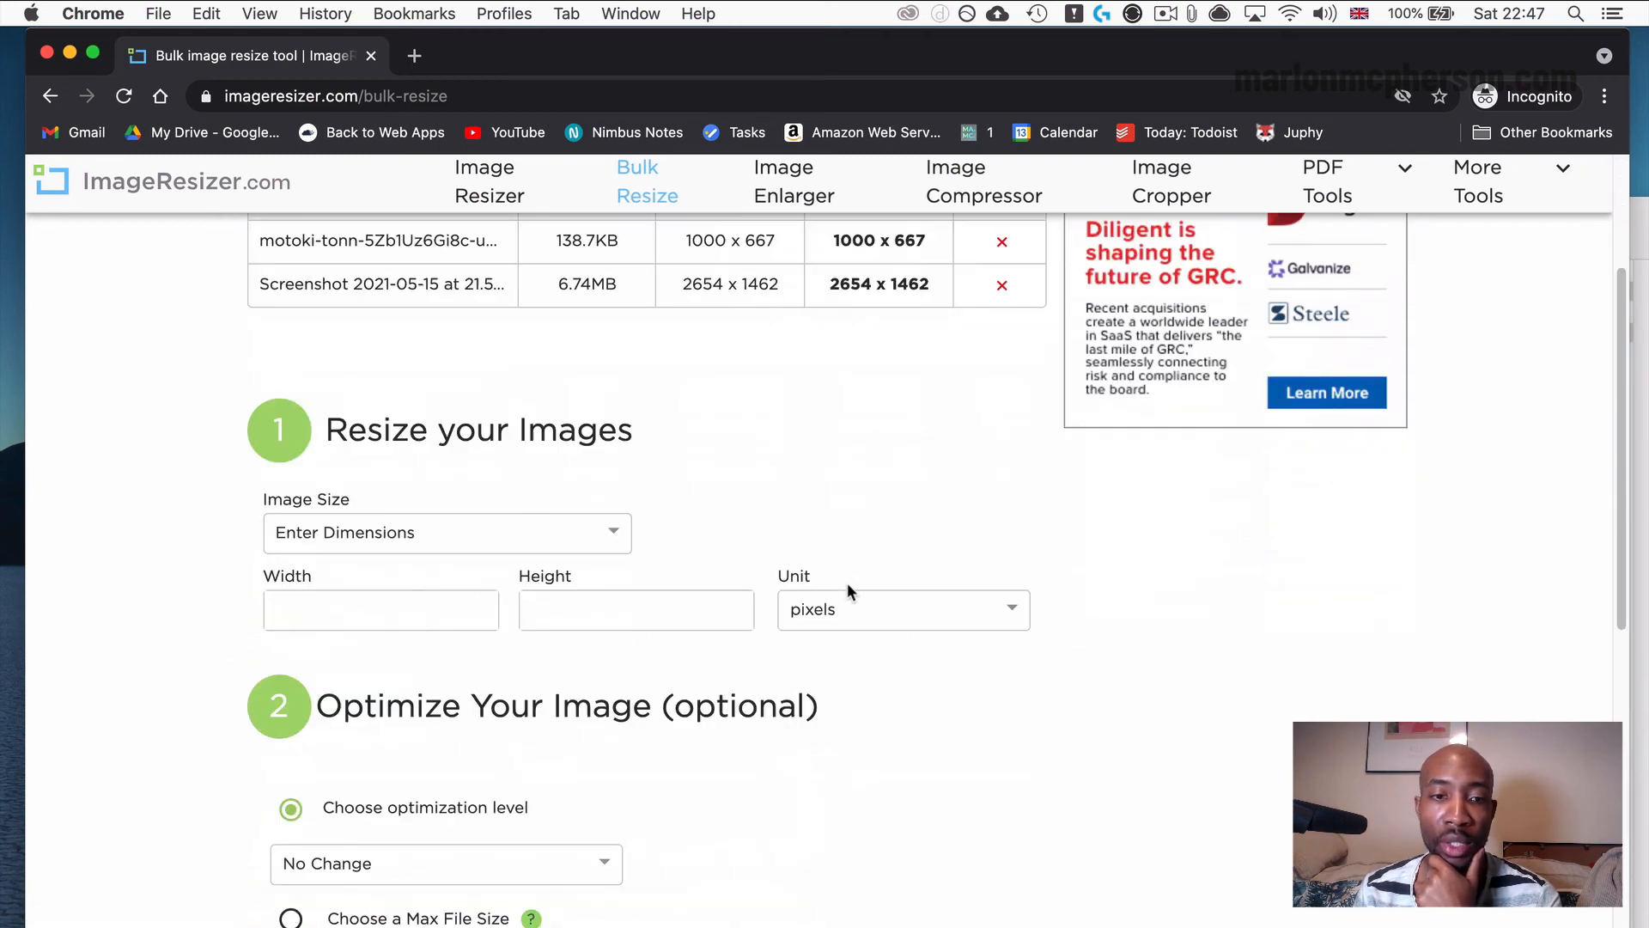
left_click(439, 534)
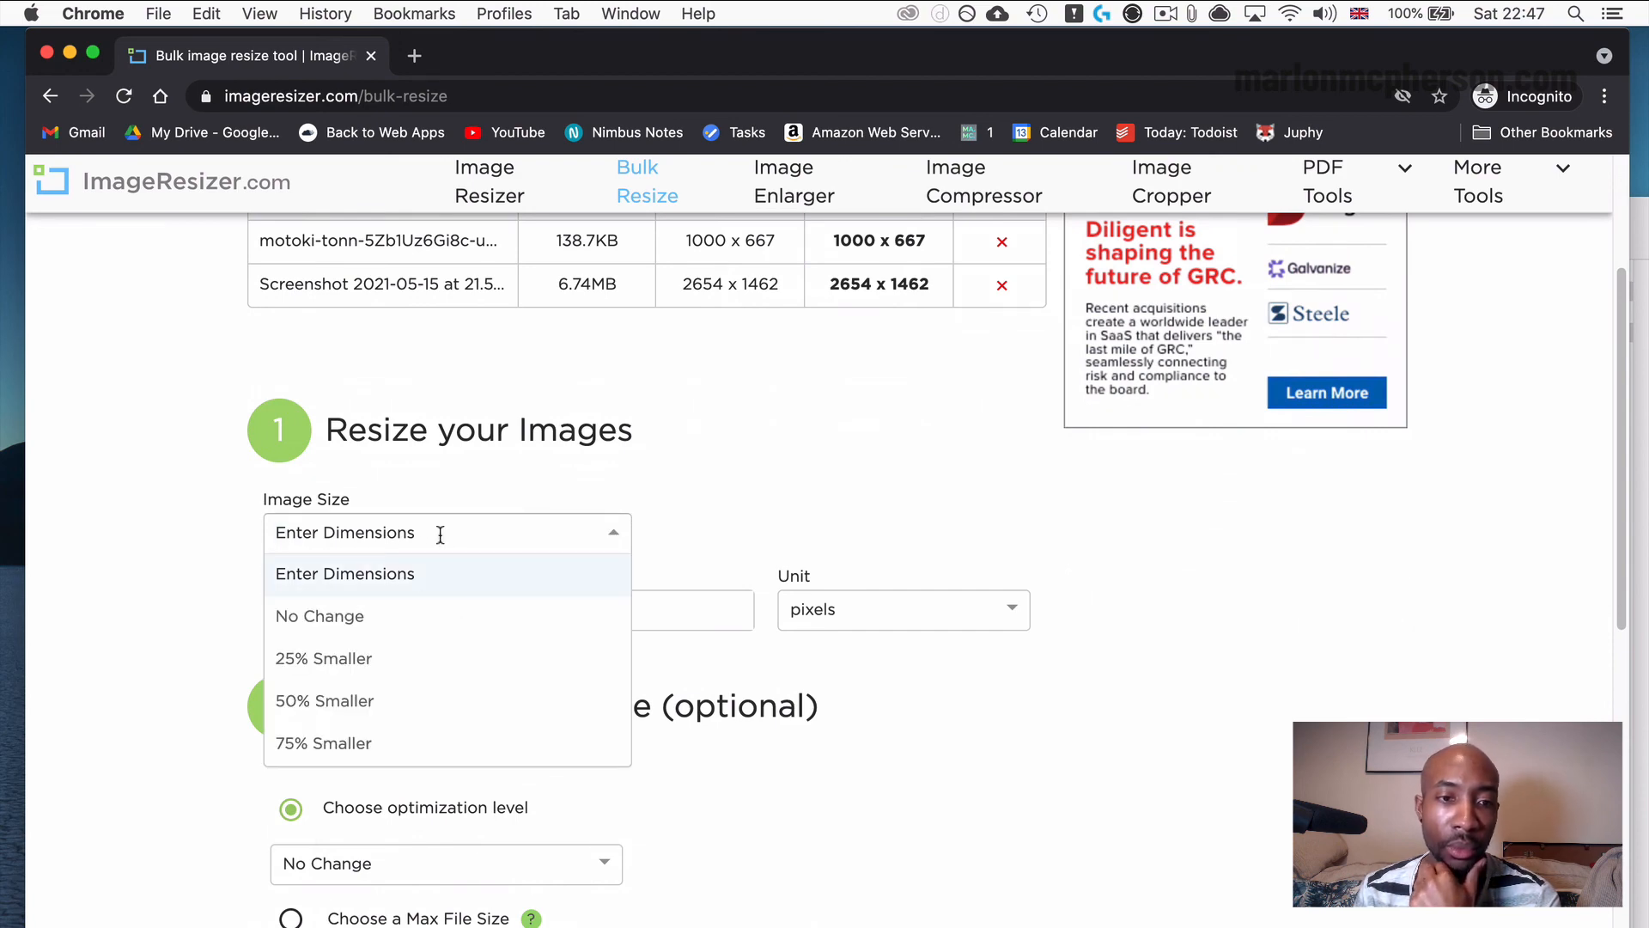
left_click(453, 470)
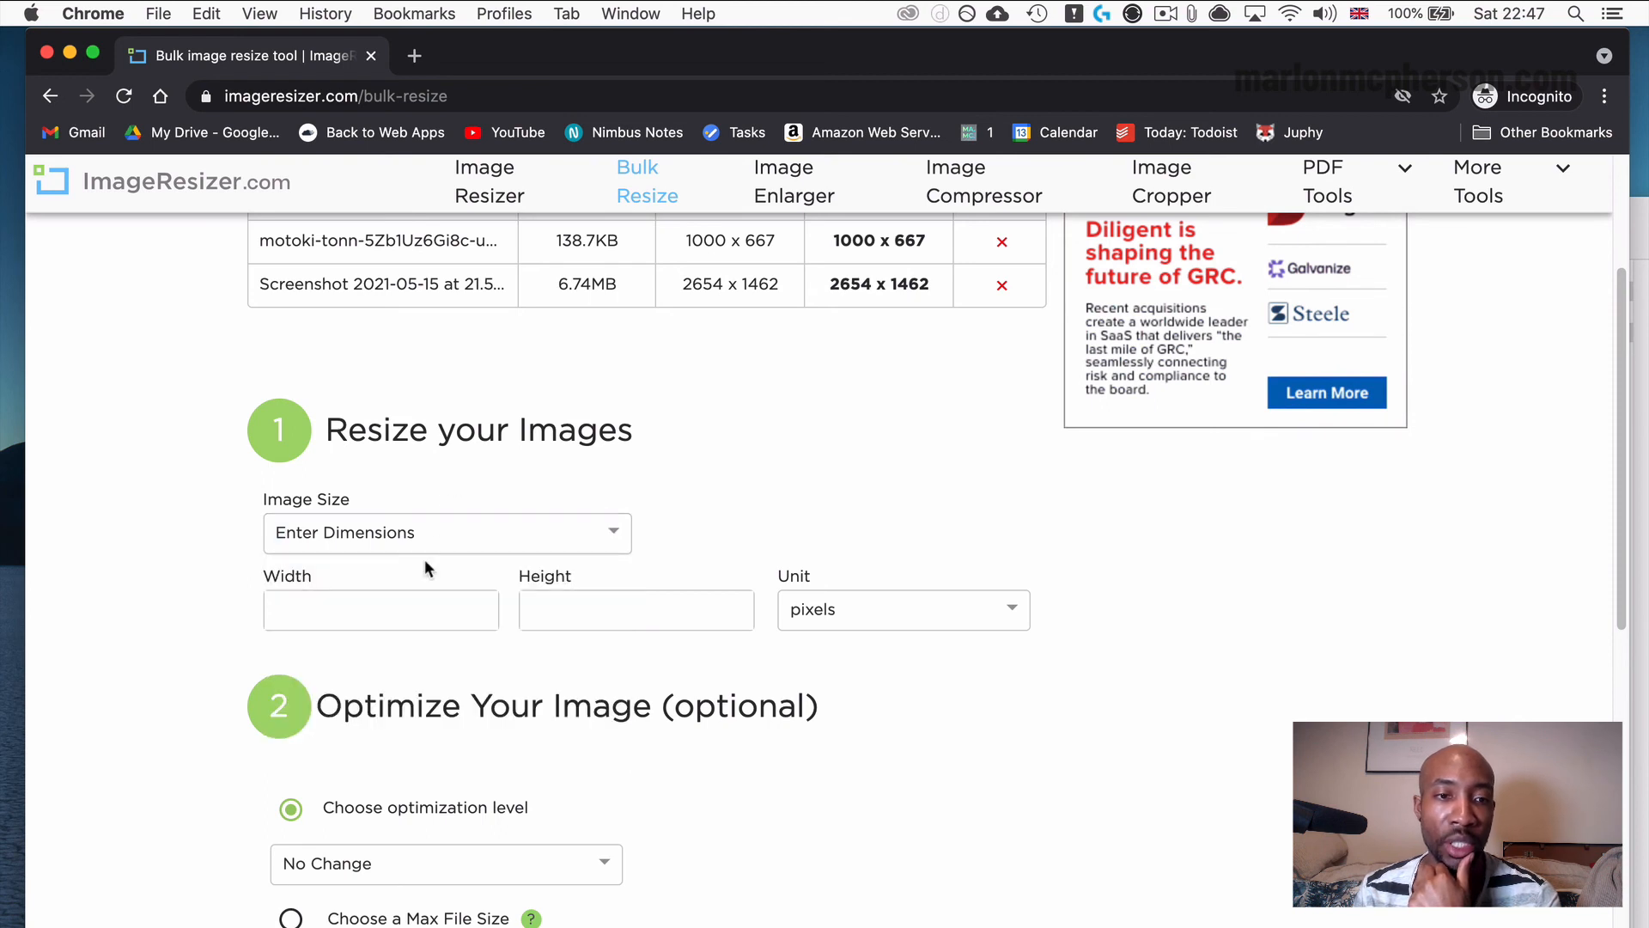
left_click(418, 593)
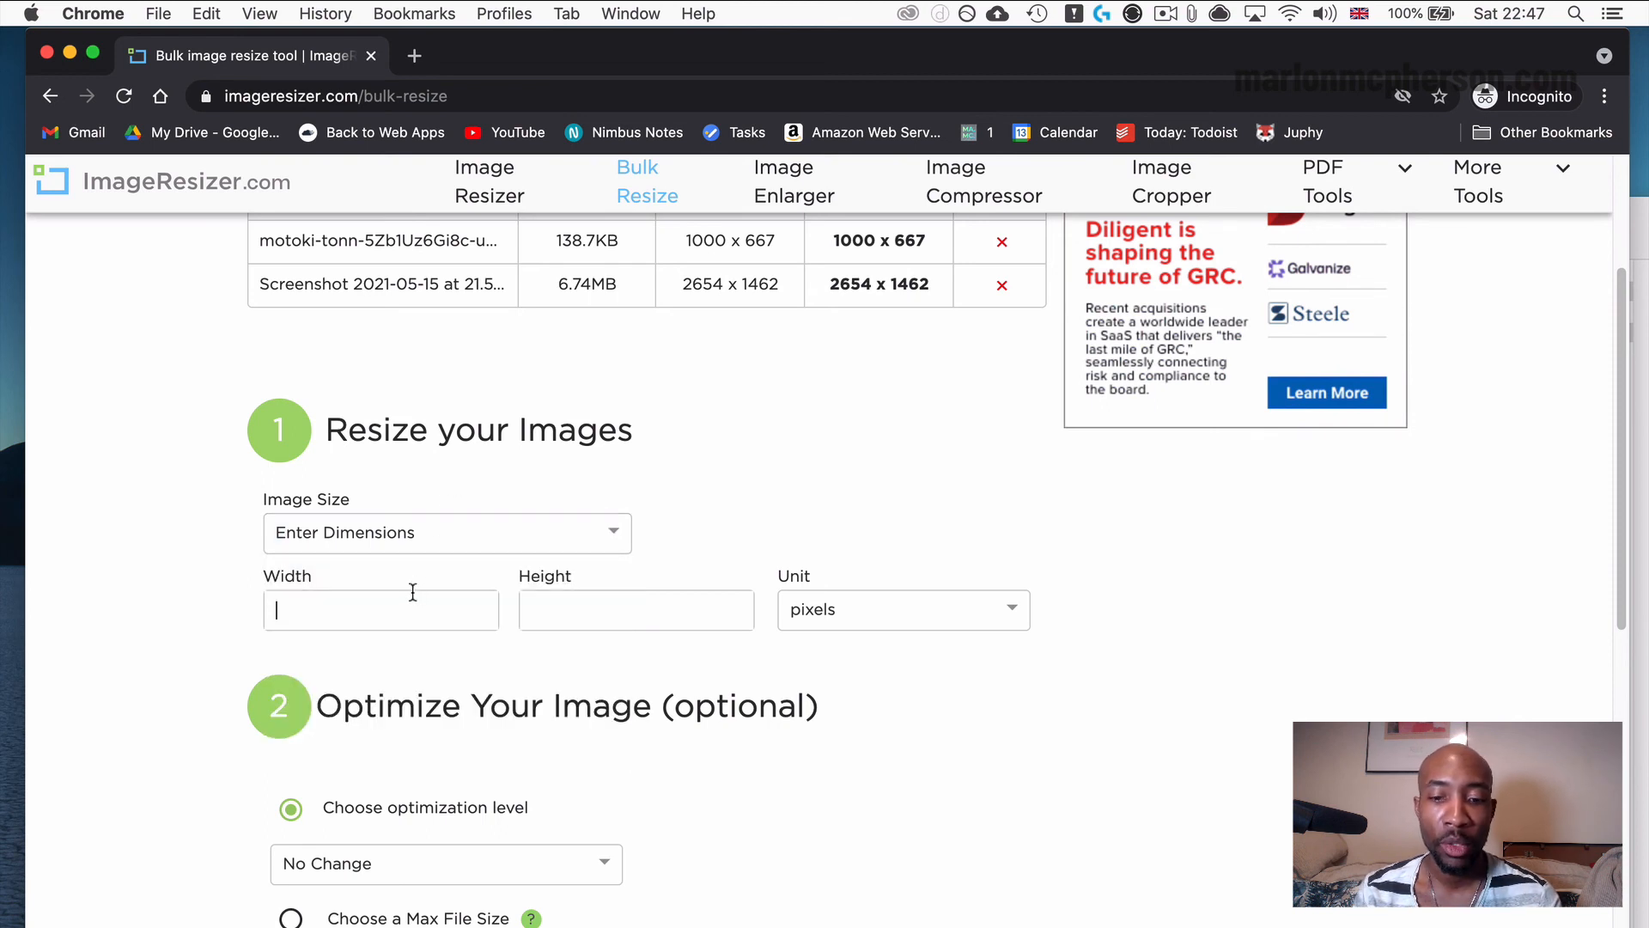
type("1000")
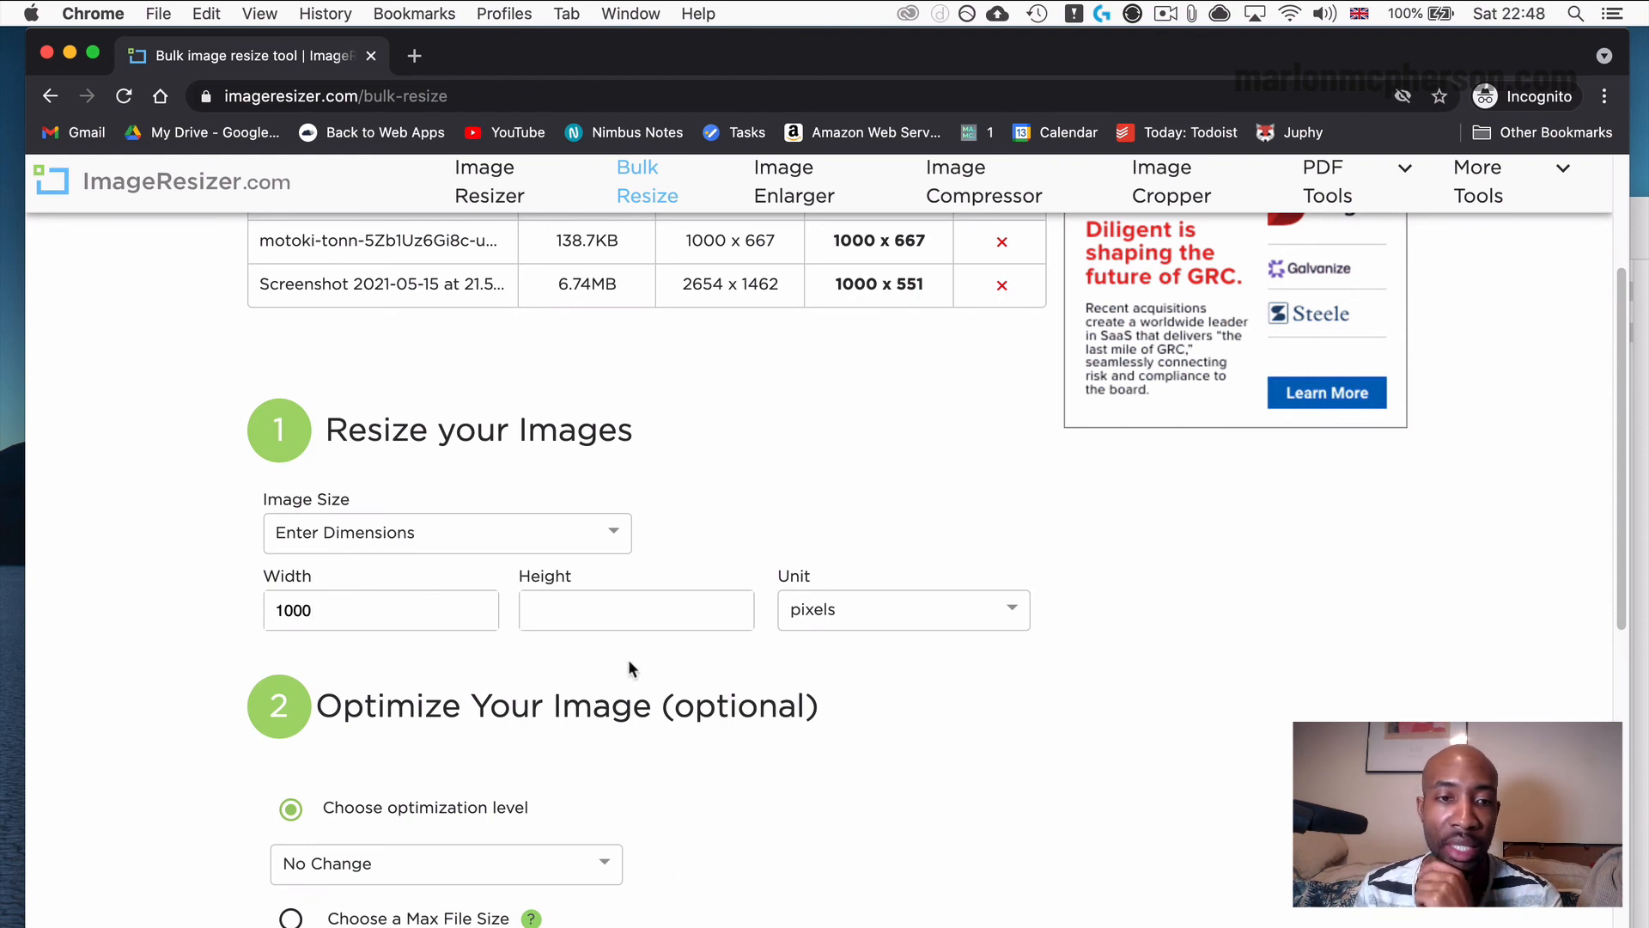
Review the optimization section and its available quality levels, leaving the height empty and the level on No Change.
scroll(630, 668, "down", 3)
scroll(647, 541, "down", 3)
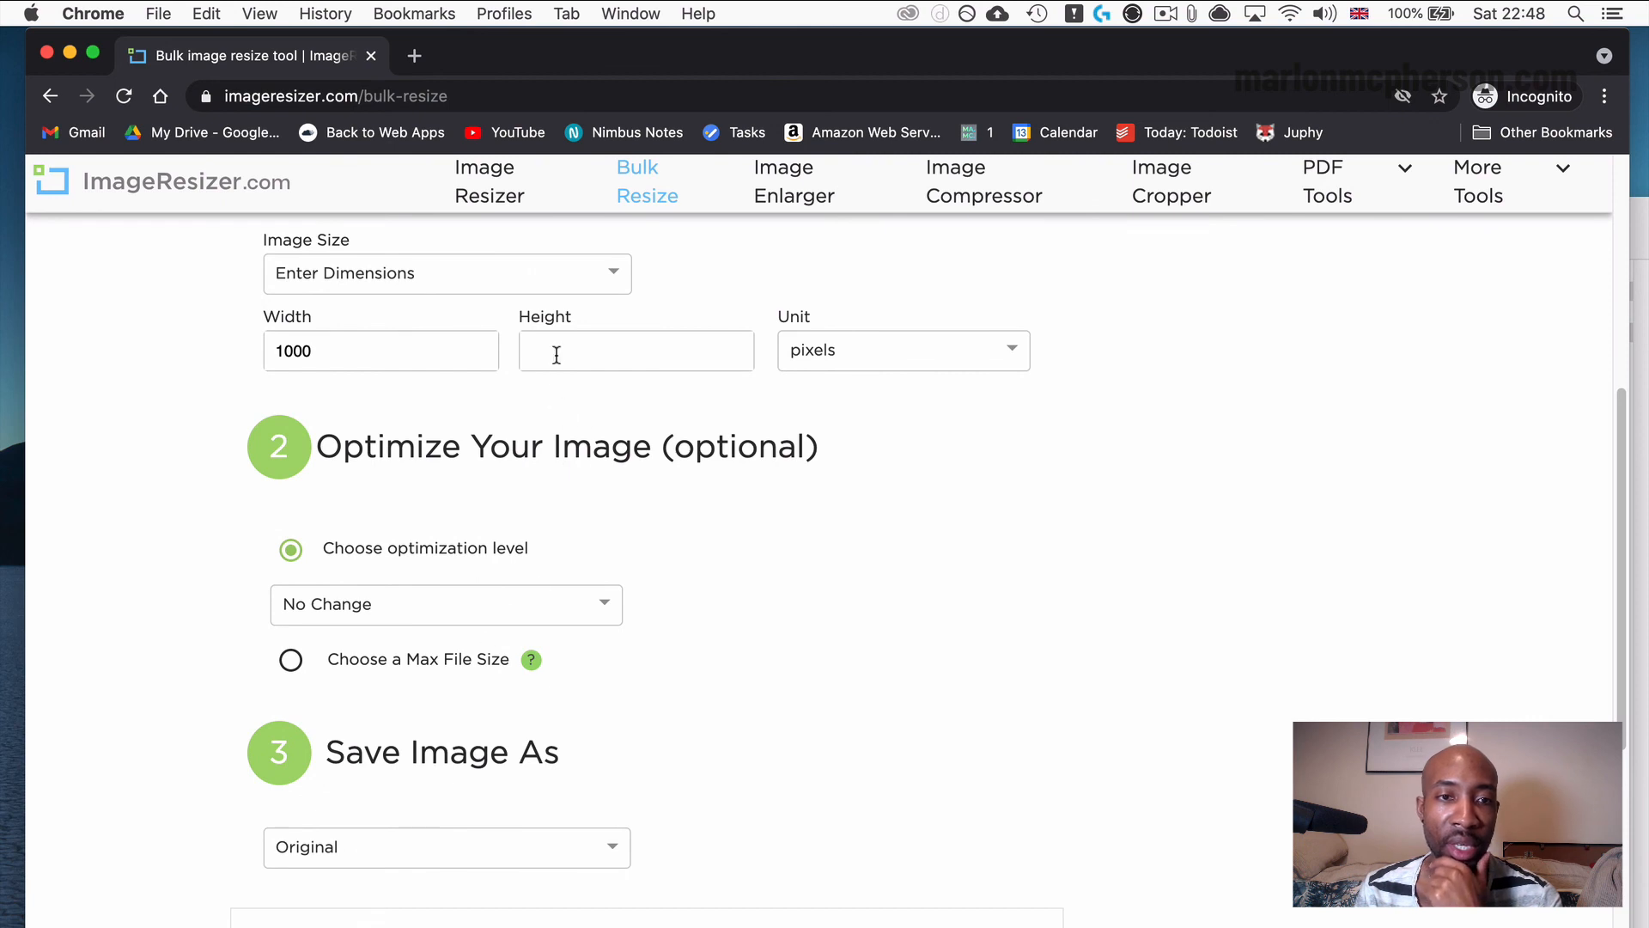
scroll(446, 614, "down", 1)
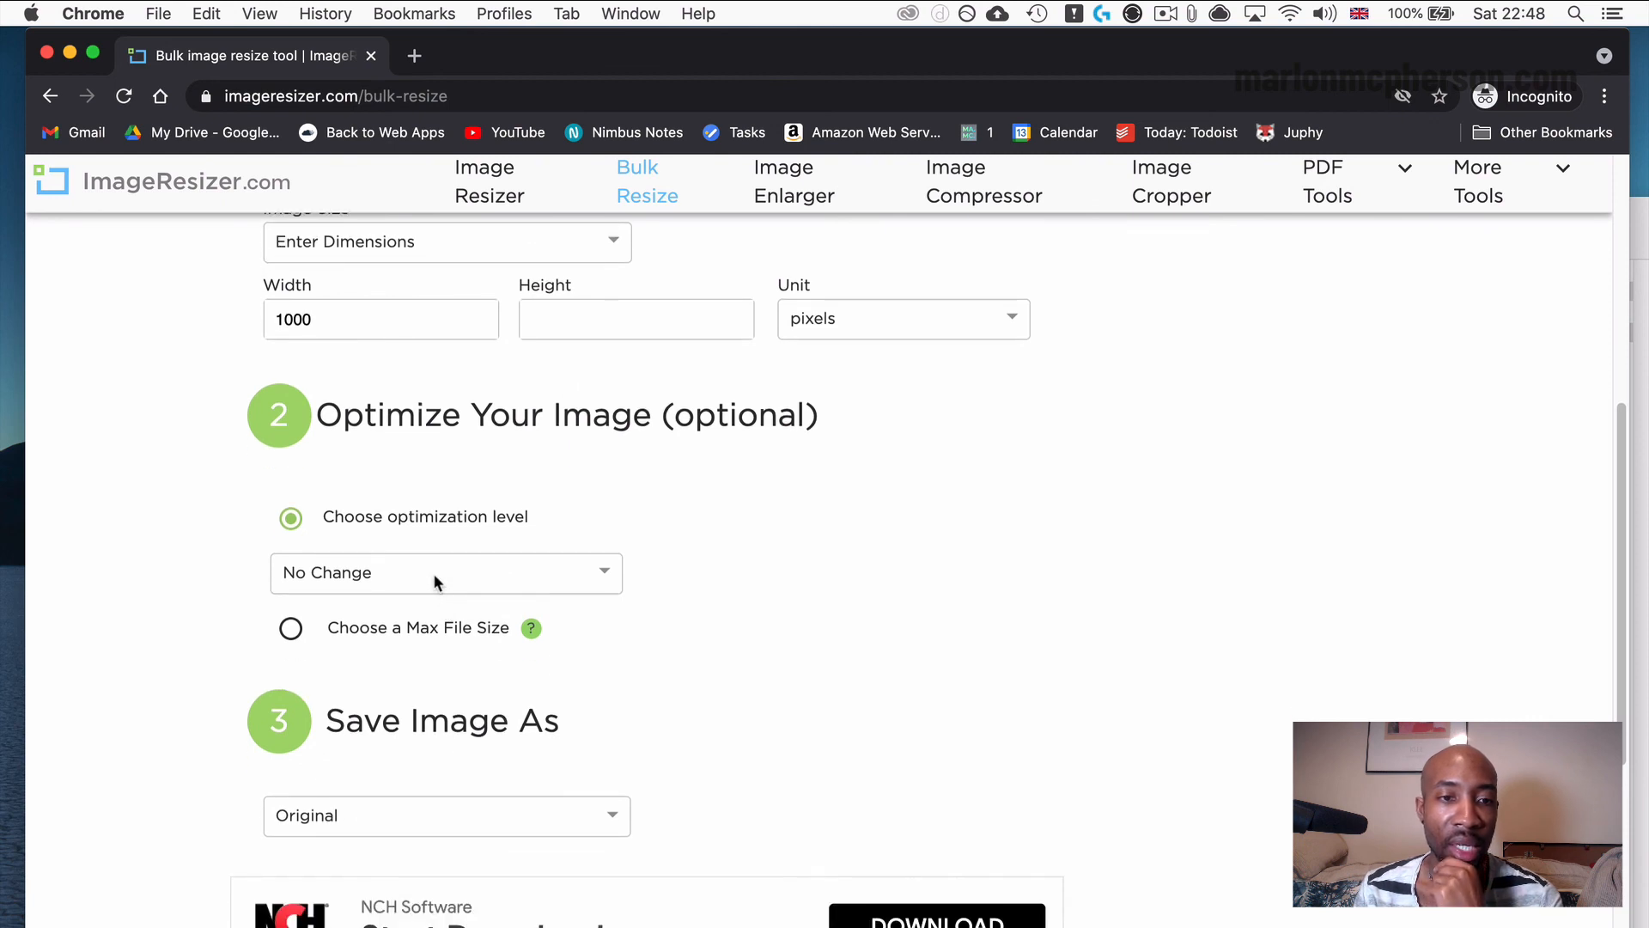
left_click(609, 320)
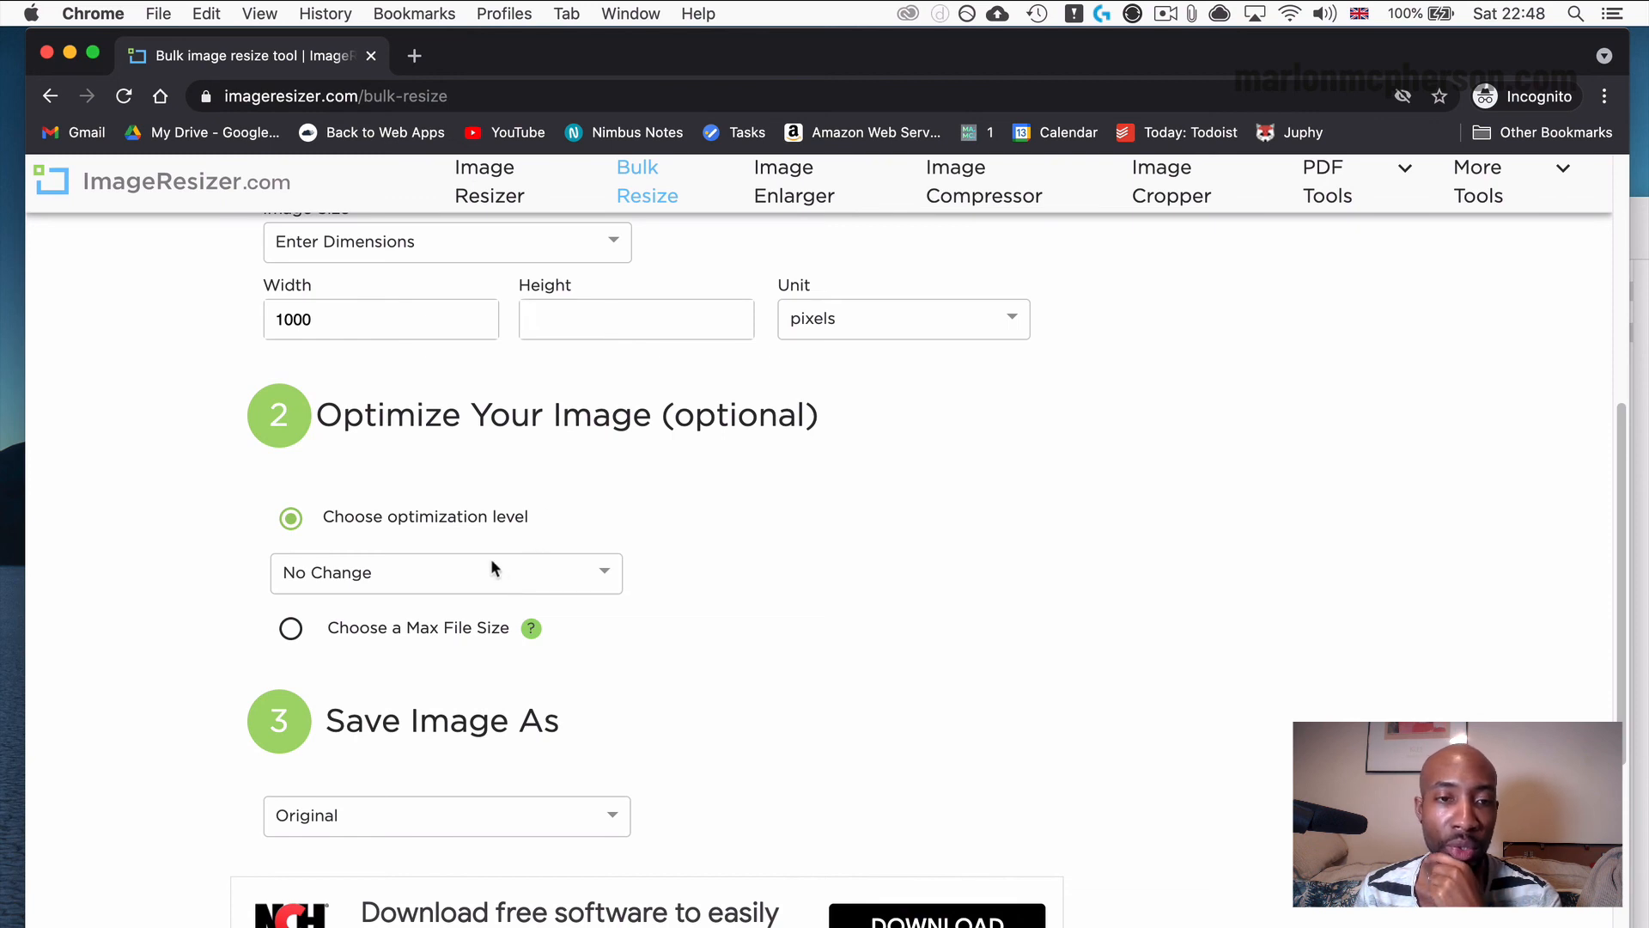
scroll(488, 573, "down", 2)
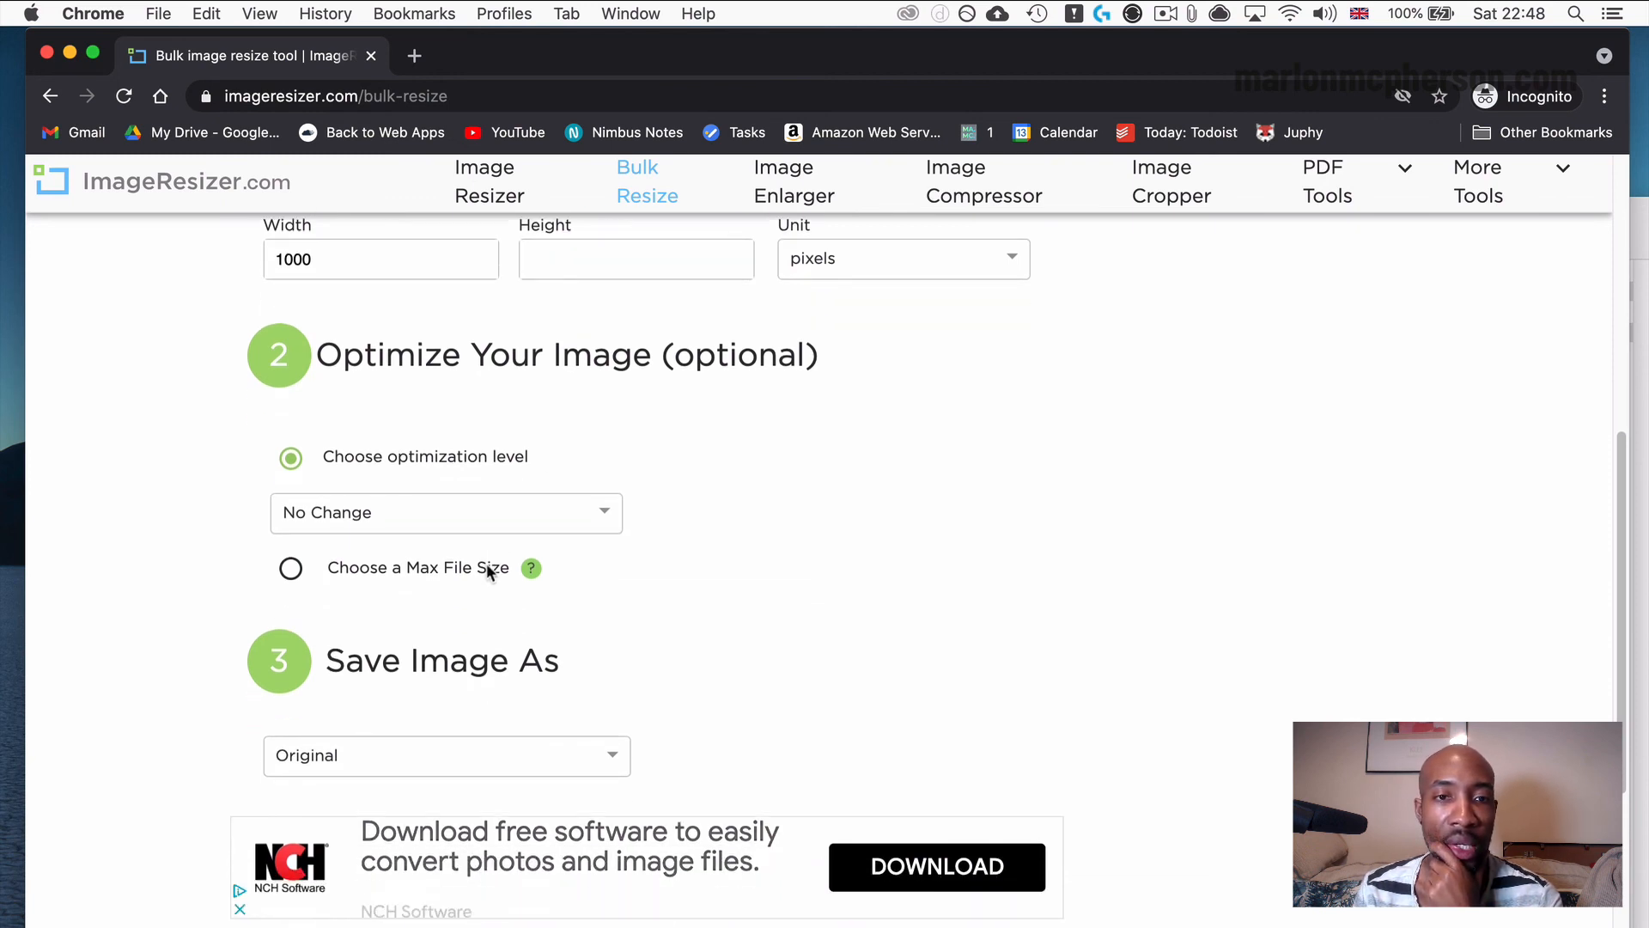
scroll(488, 567, "down", 1)
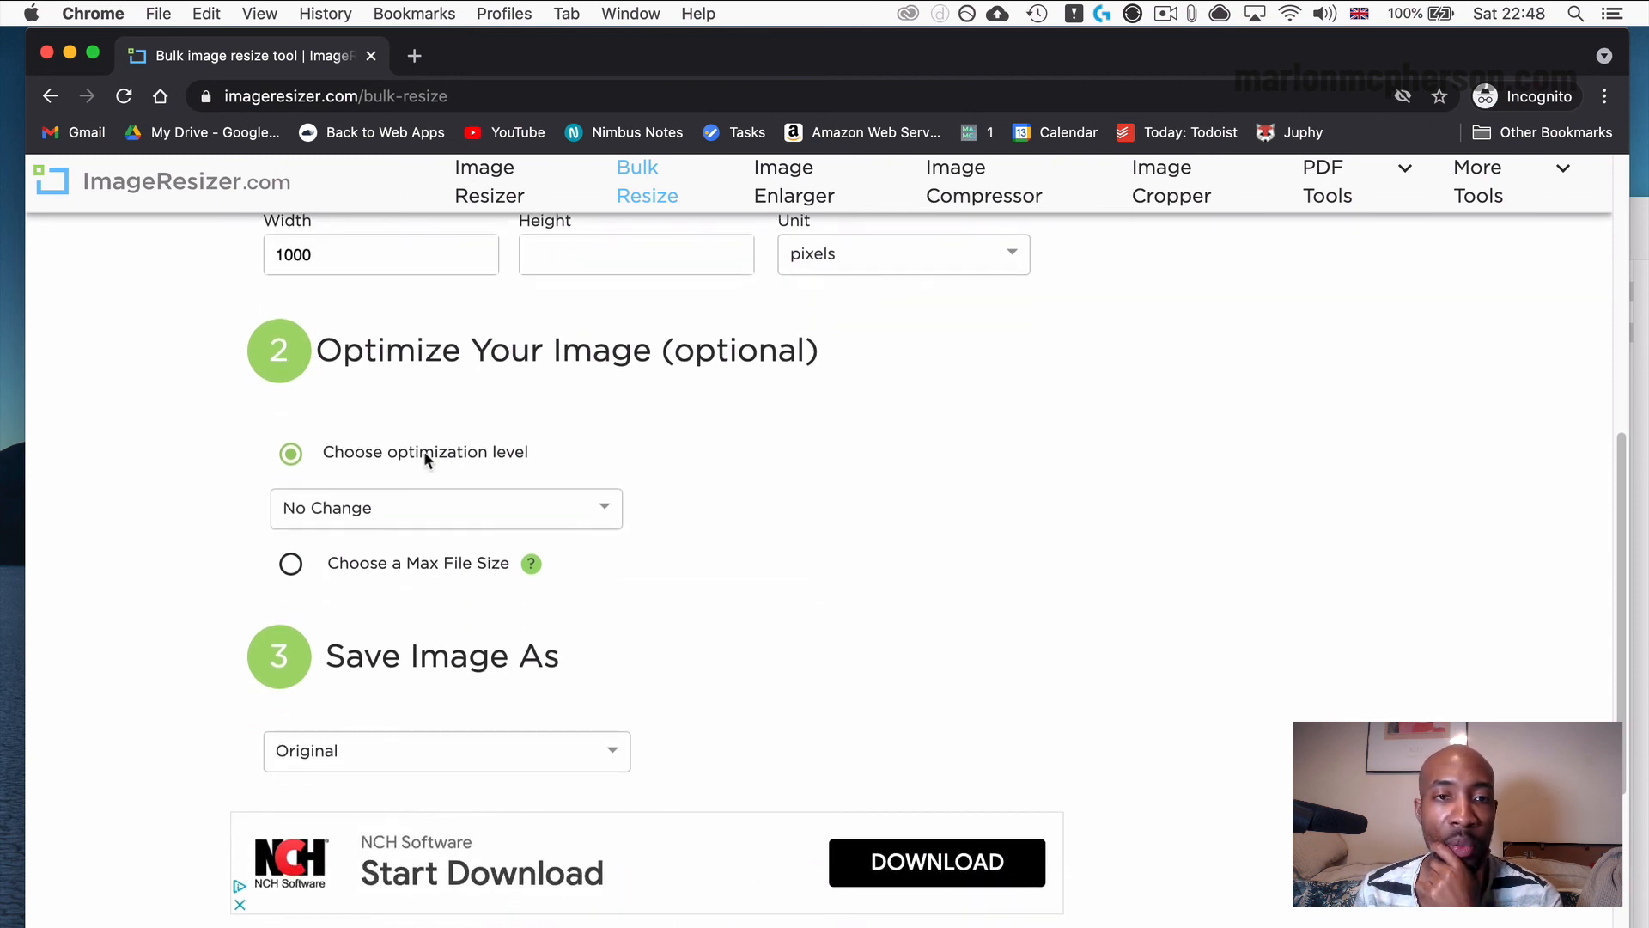
left_click(463, 498)
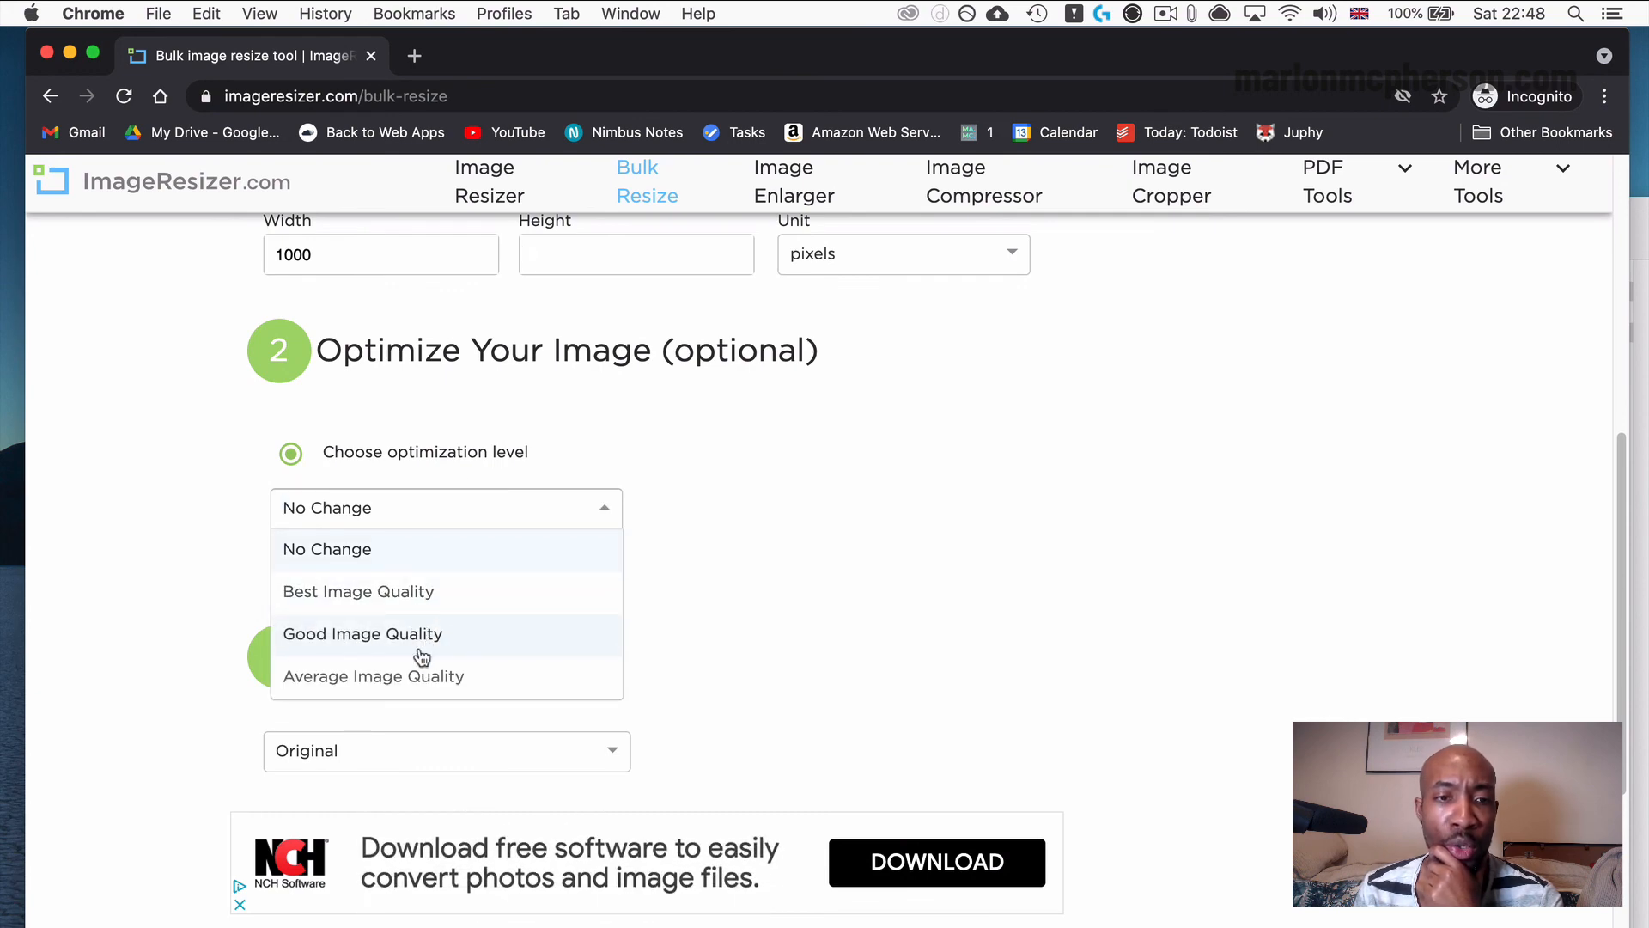
left_click(827, 519)
Check the available save formats, leaving Original selected, and look over the bulk resize settings.
scroll(524, 606, "down", 1)
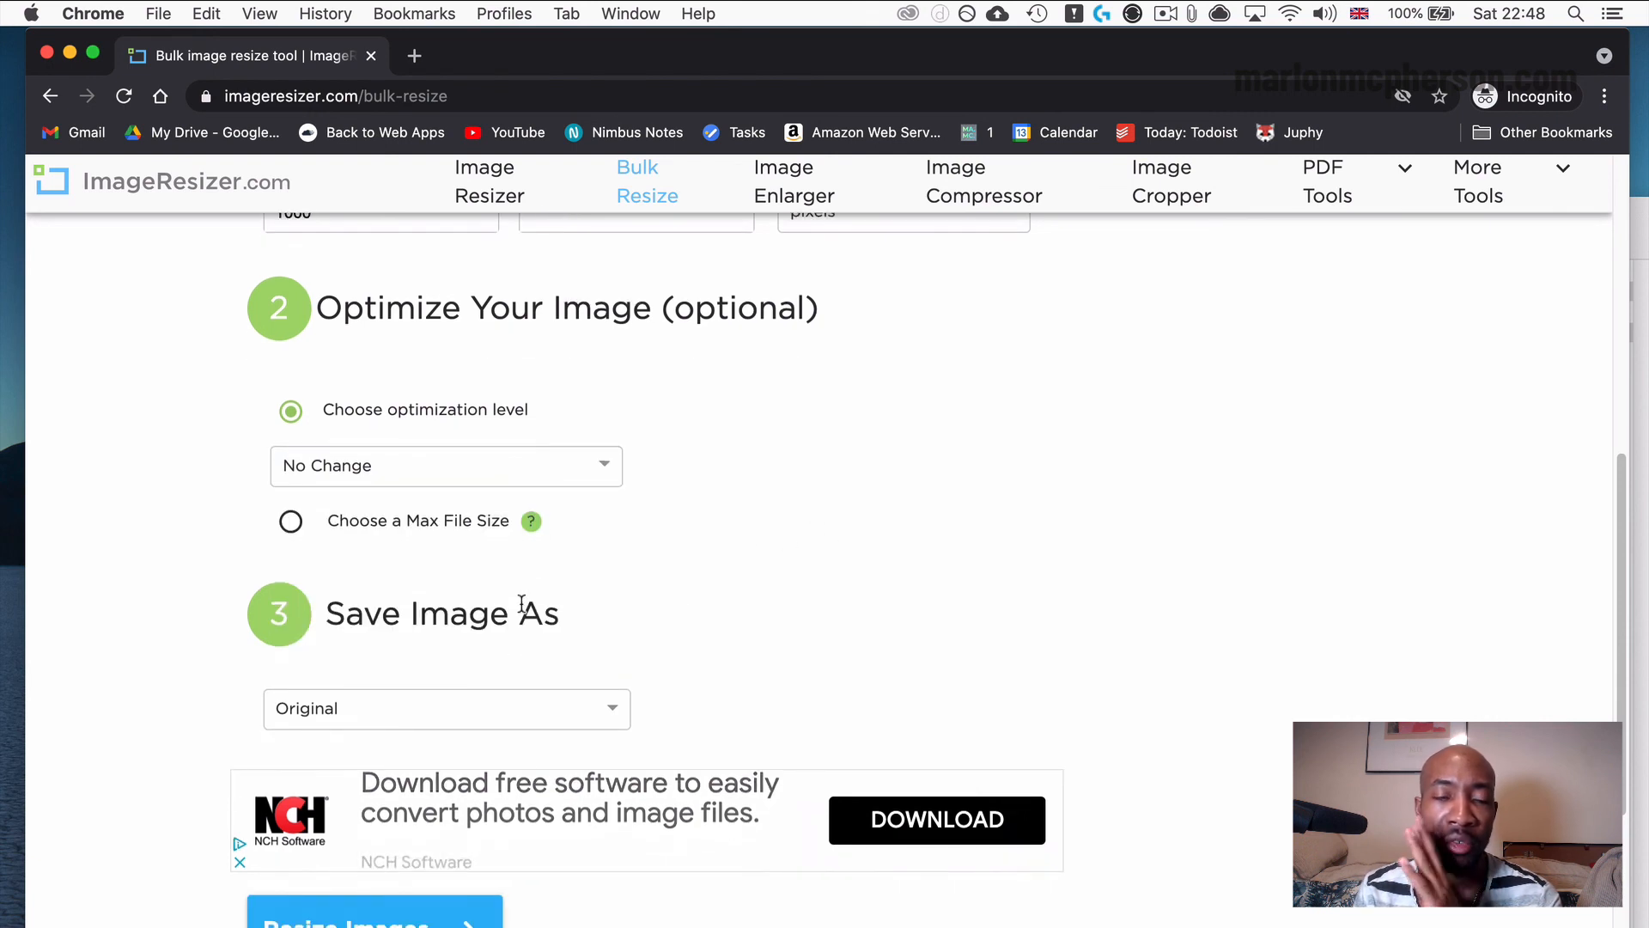
scroll(523, 706, "down", 1)
left_click(515, 691)
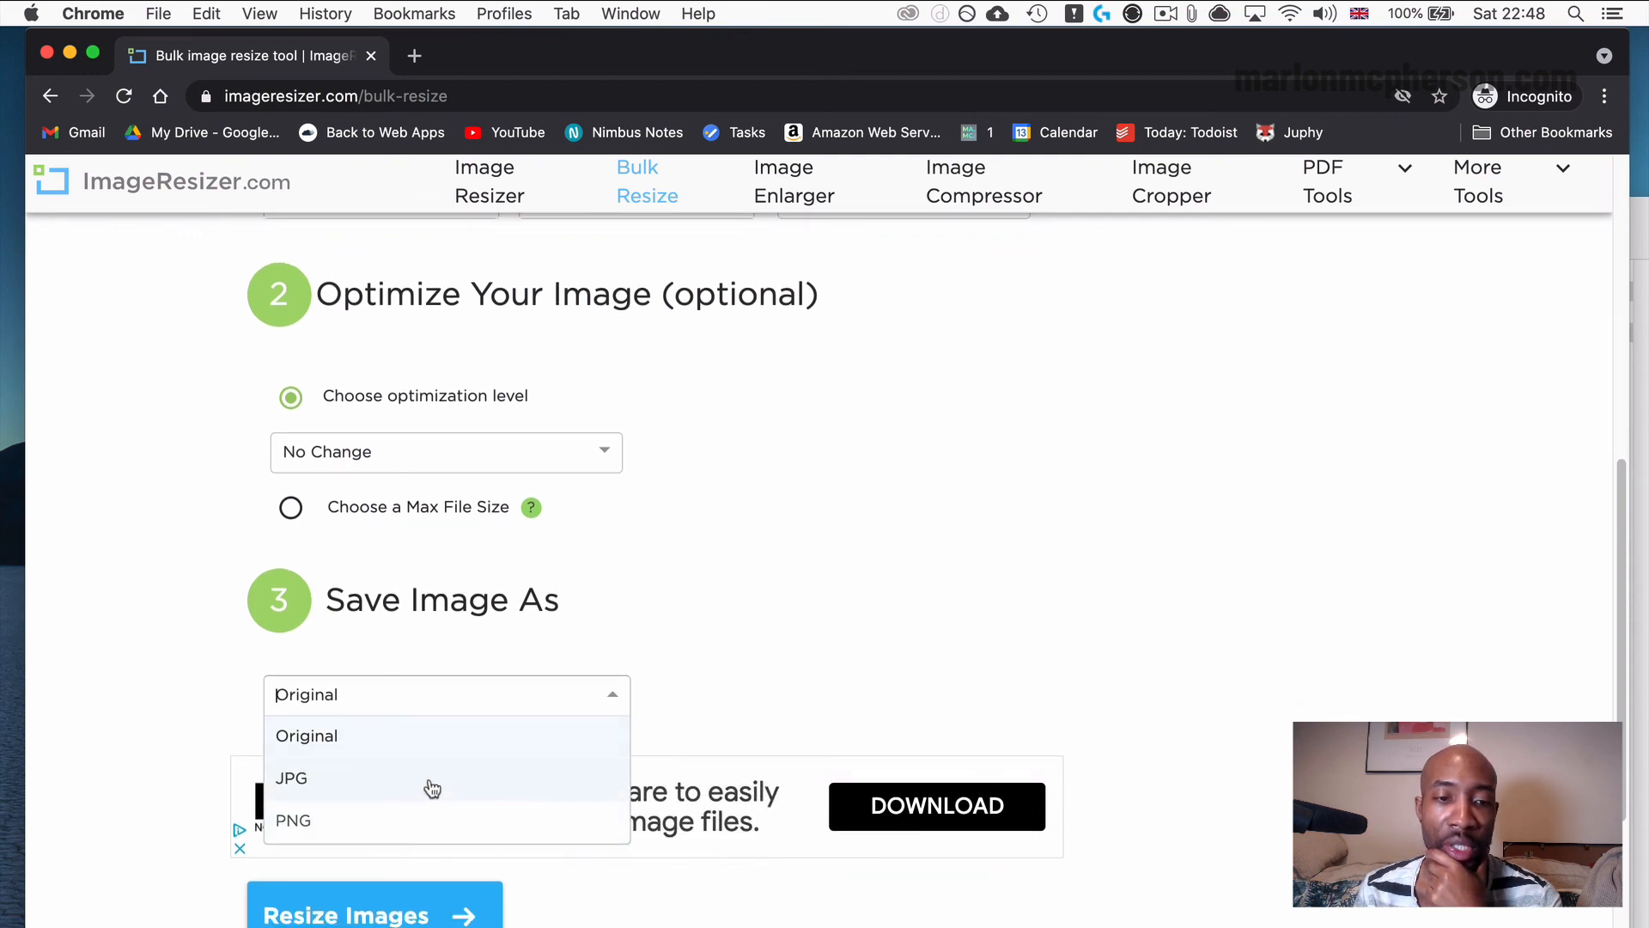
left_click(972, 549)
scroll(972, 567, "down", 5)
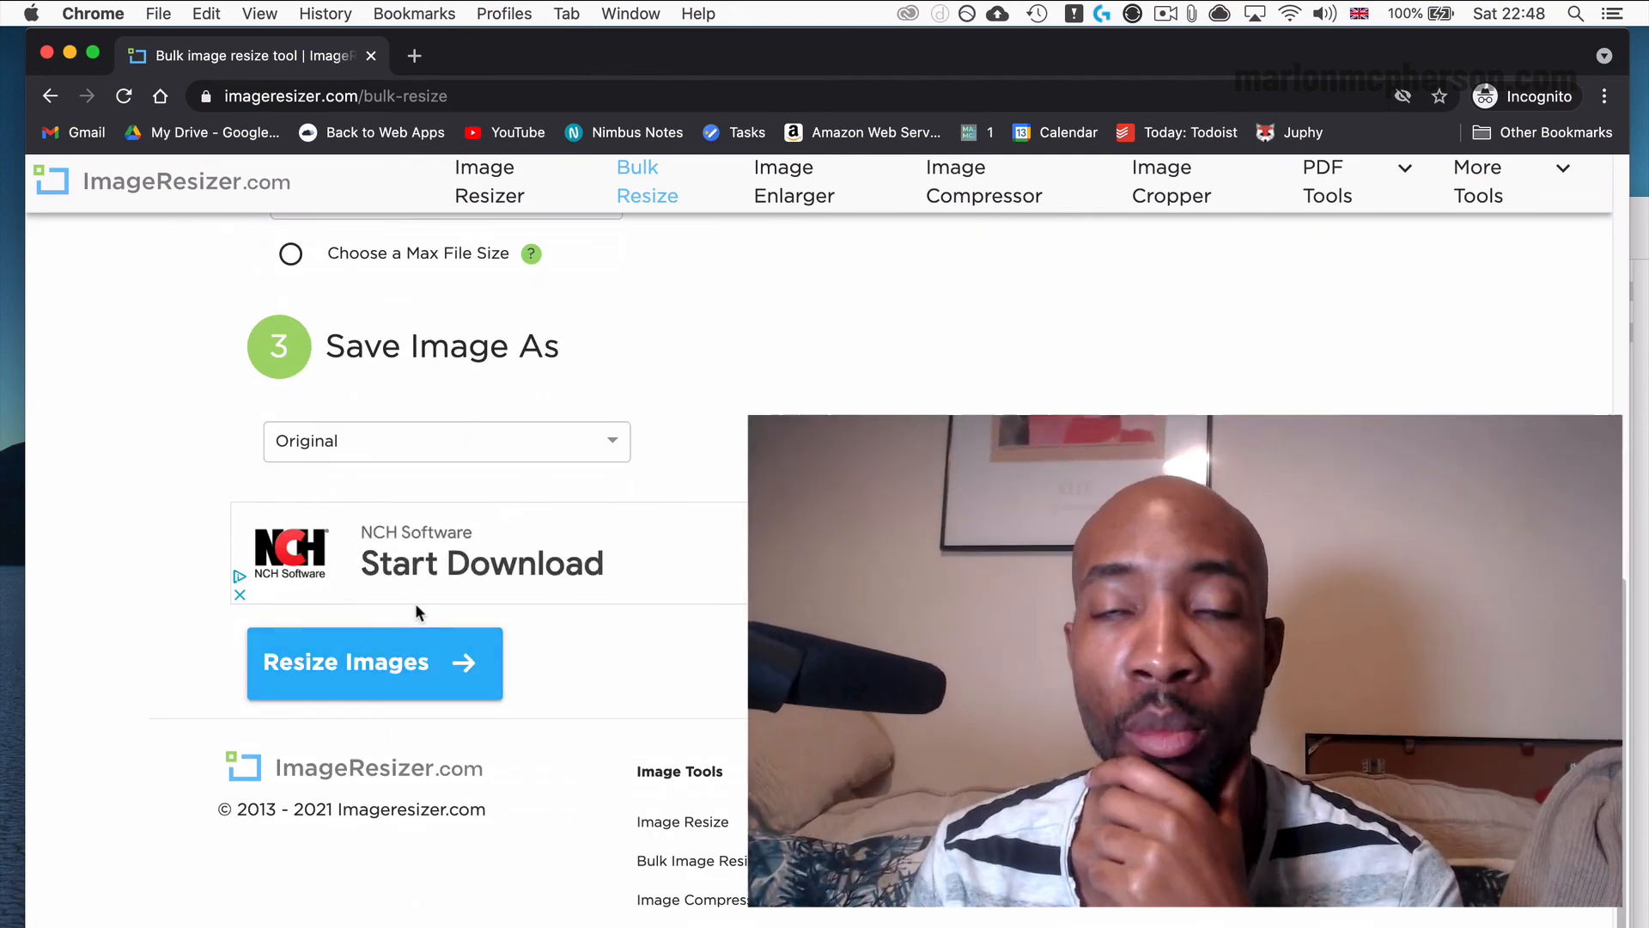
scroll(516, 403, "up", 10)
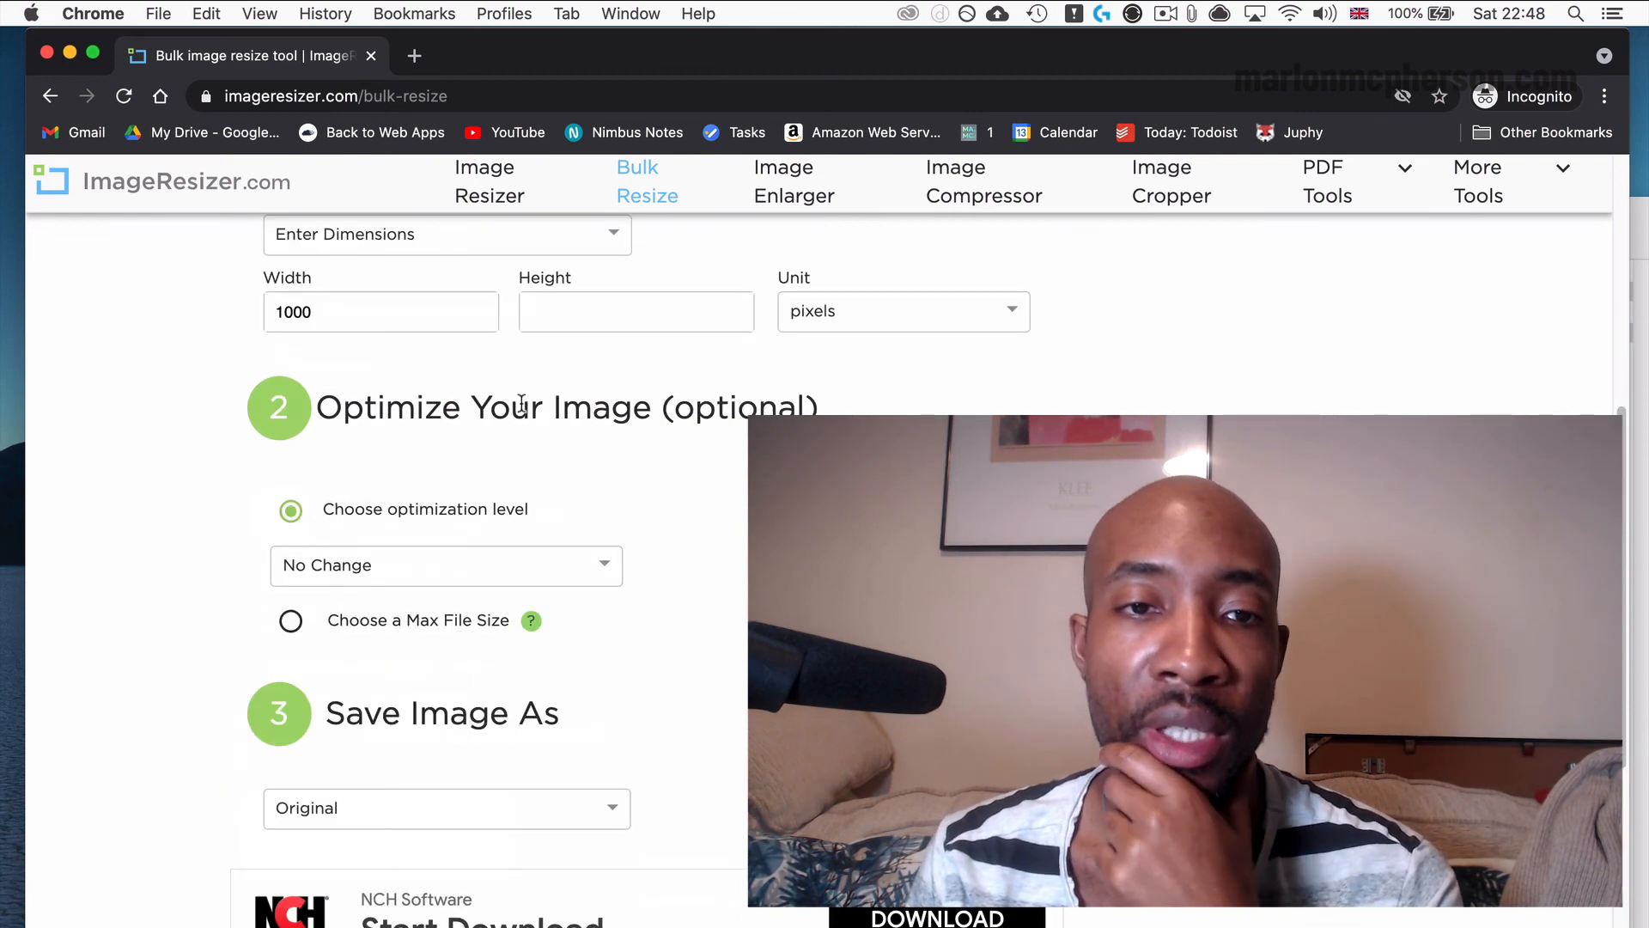
scroll(483, 678, "down", 2)
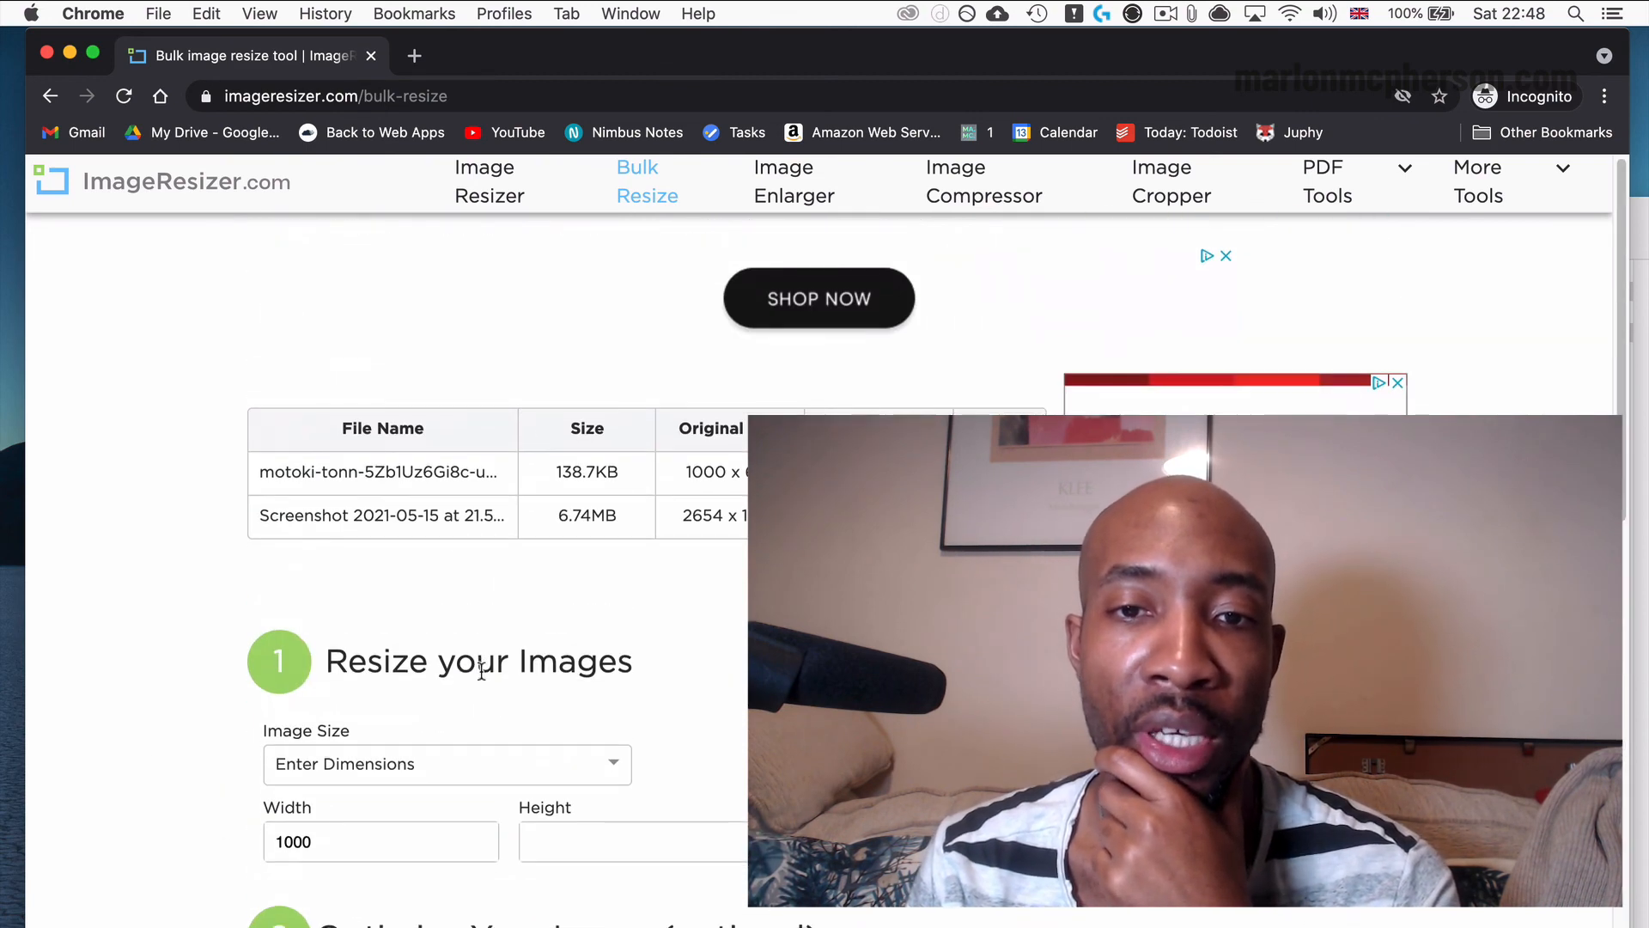